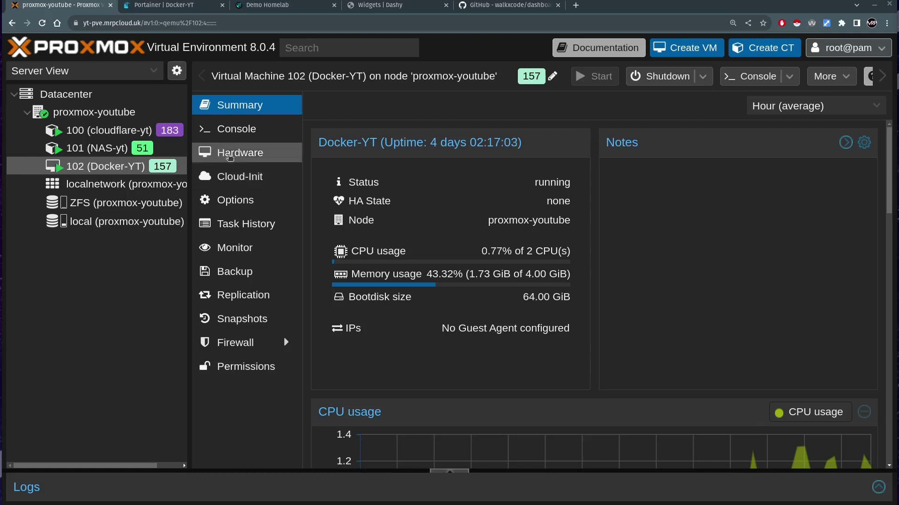
In the Dashy demo, change the theme to One-Dark and then Adventure, and try small item size before restoring medium.
{"action": "left_click", "coordinate": [265, 6]}
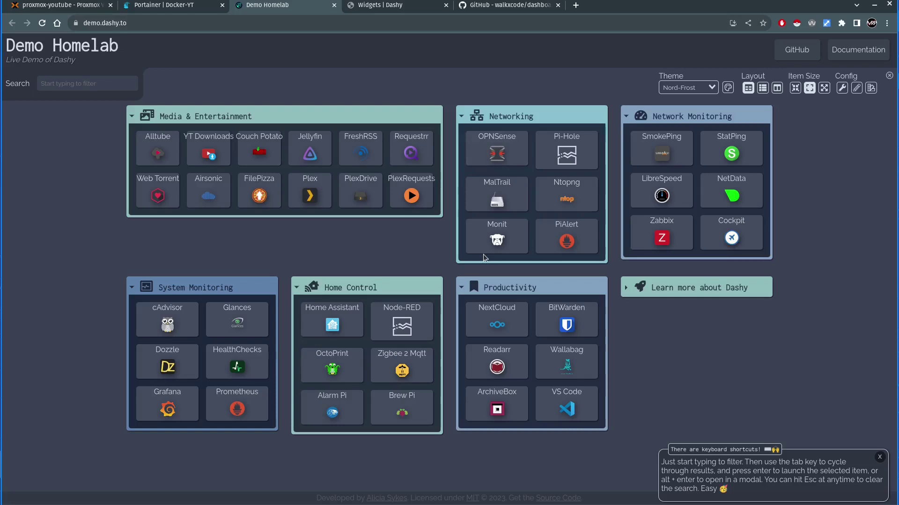
{"action": "left_click", "coordinate": [707, 88]}
{"action": "left_click", "coordinate": [698, 197]}
{"action": "left_click", "coordinate": [688, 88]}
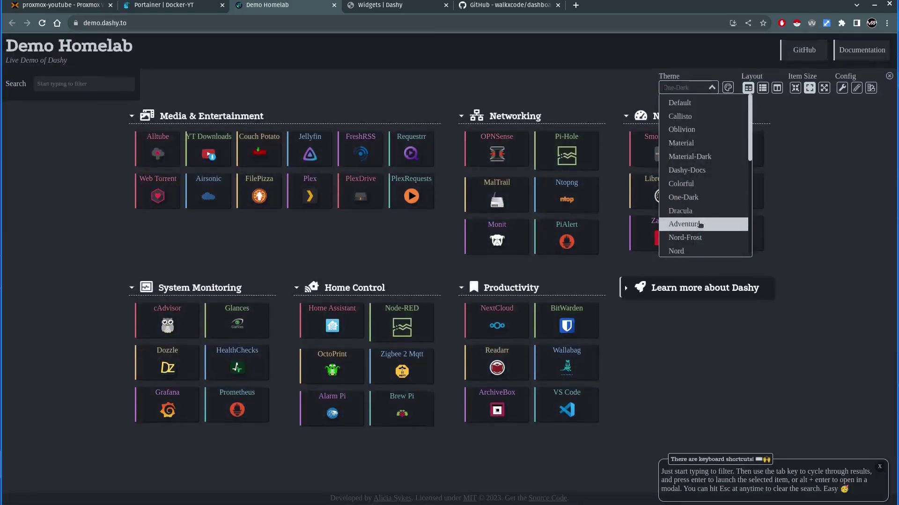
{"action": "left_click", "coordinate": [686, 224]}
{"action": "left_click", "coordinate": [795, 89]}
{"action": "left_click", "coordinate": [809, 88]}
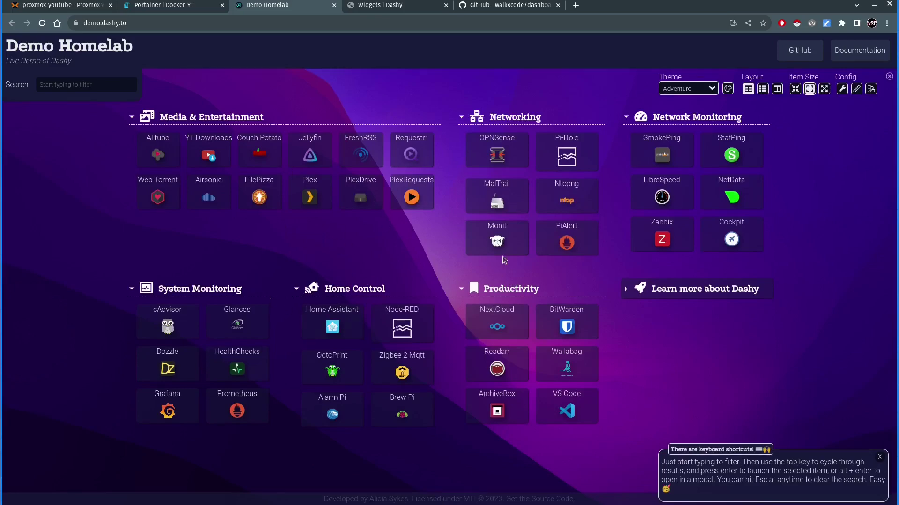
Switch to Proxmox and review the summaries of the cloudflare-yt, NAS-yt and Docker-YT guests.
{"action": "left_click", "coordinate": [56, 6]}
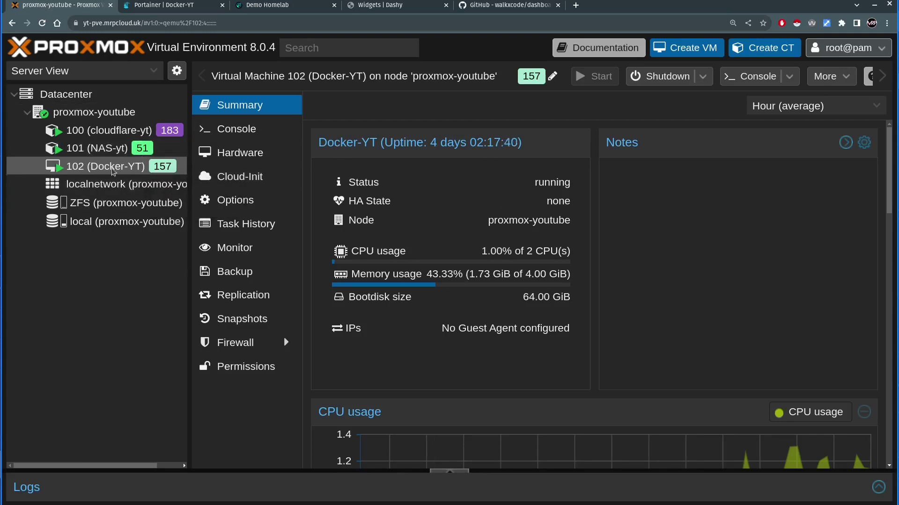
{"action": "left_click", "coordinate": [116, 136]}
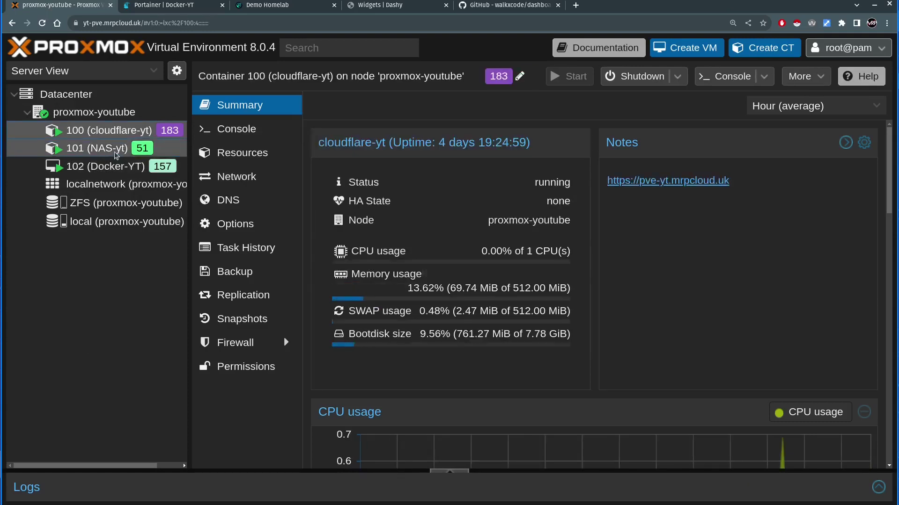
{"action": "left_click", "coordinate": [116, 148]}
{"action": "left_click", "coordinate": [112, 167]}
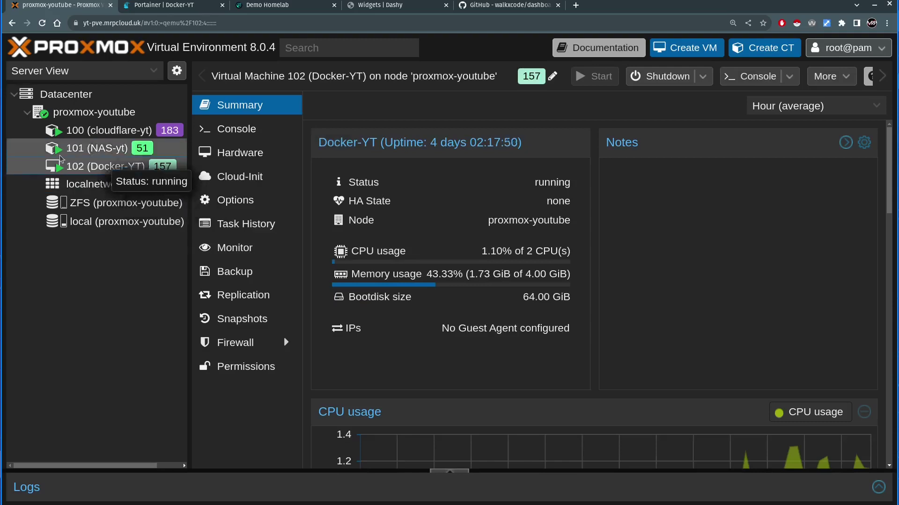
Switch to Portainer and review the Docker-YT environment's dashboard and its list of stacks.
{"action": "left_click", "coordinate": [160, 6]}
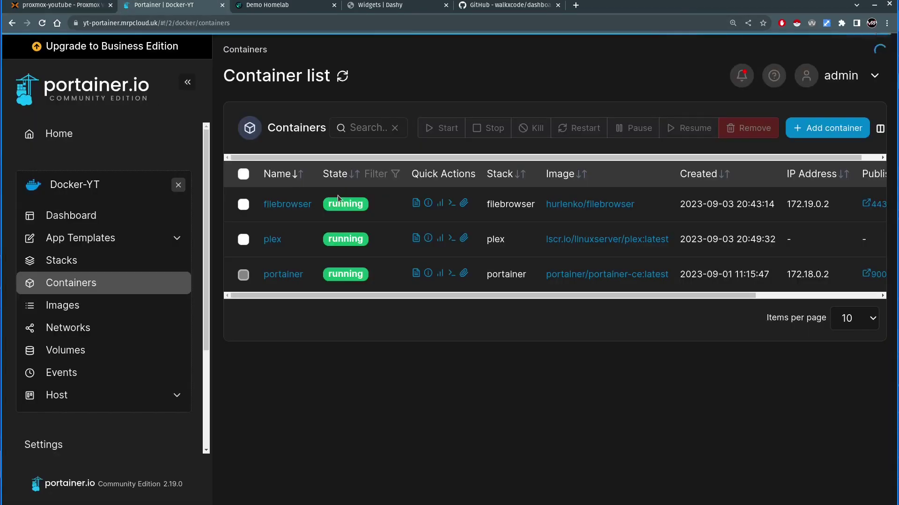
{"action": "left_click", "coordinate": [94, 217]}
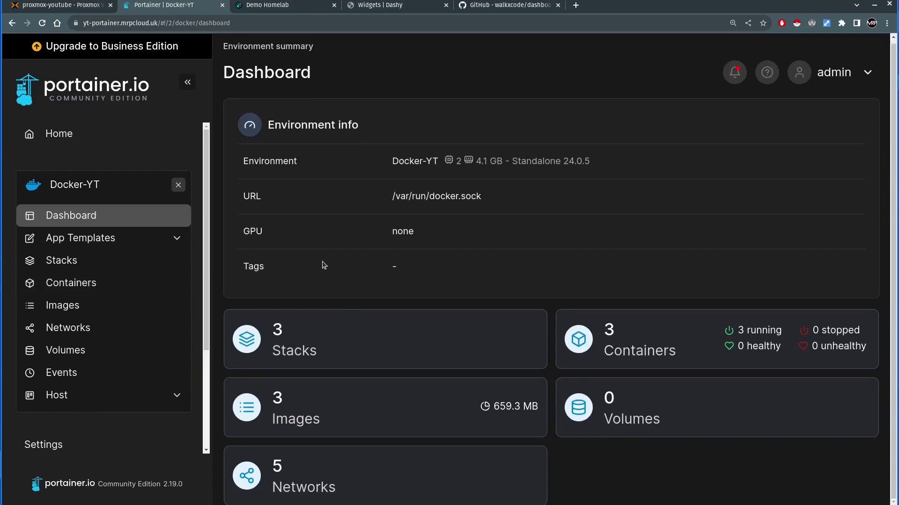
{"action": "left_click", "coordinate": [300, 345]}
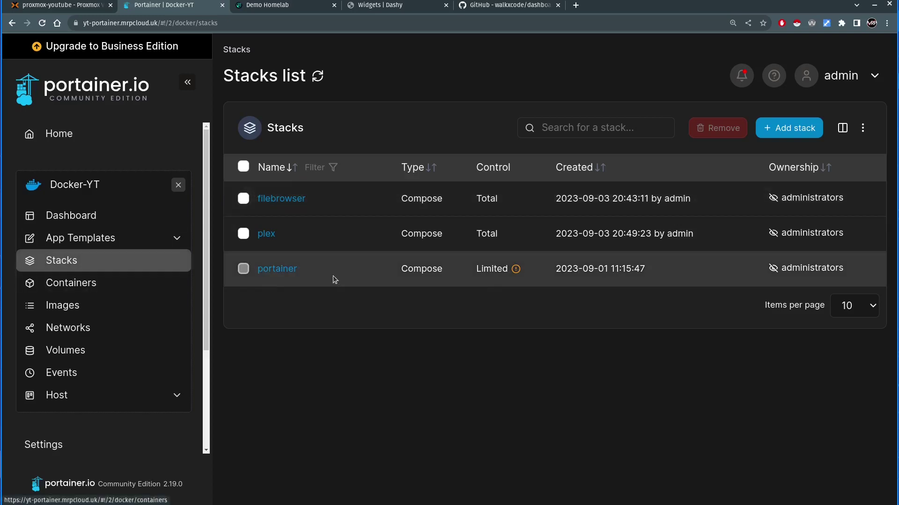
{"action": "left_click", "coordinate": [64, 215]}
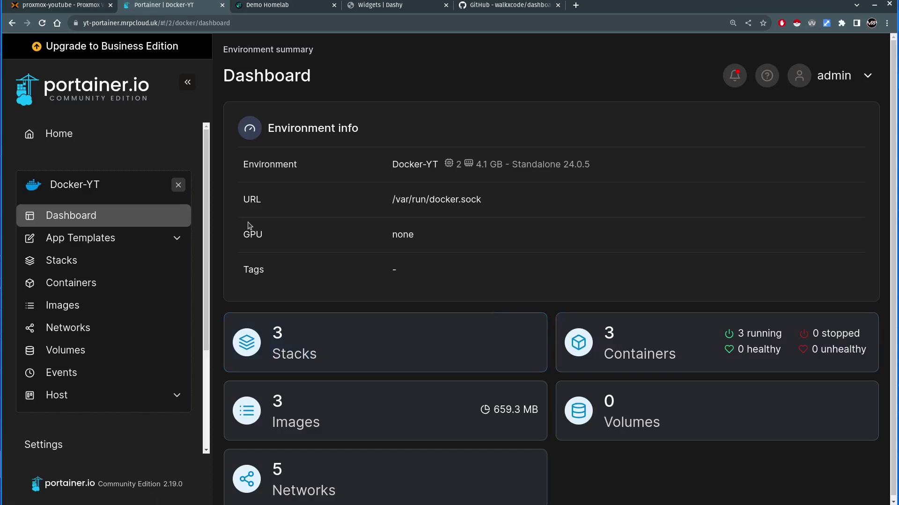
Start a new Portainer stack with the Web editor build method and name it dashy-yt.
{"action": "left_click", "coordinate": [119, 261]}
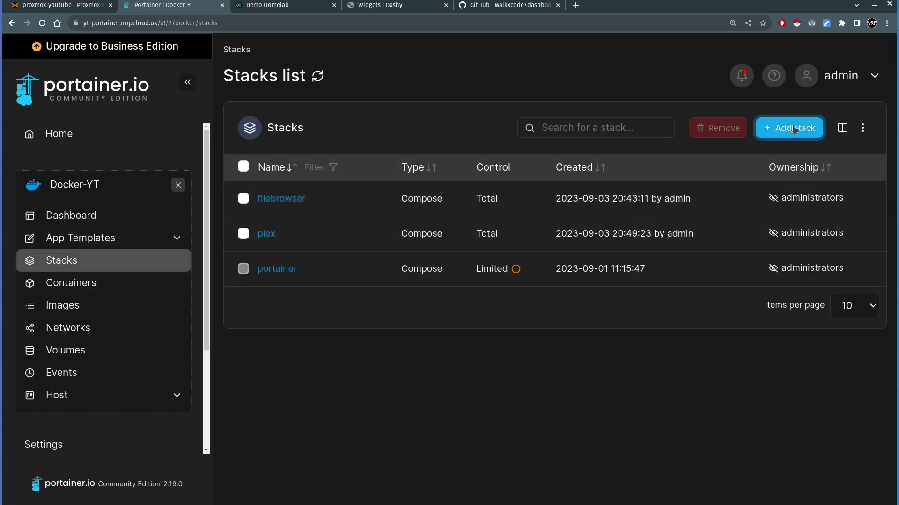
{"action": "left_click", "coordinate": [773, 127]}
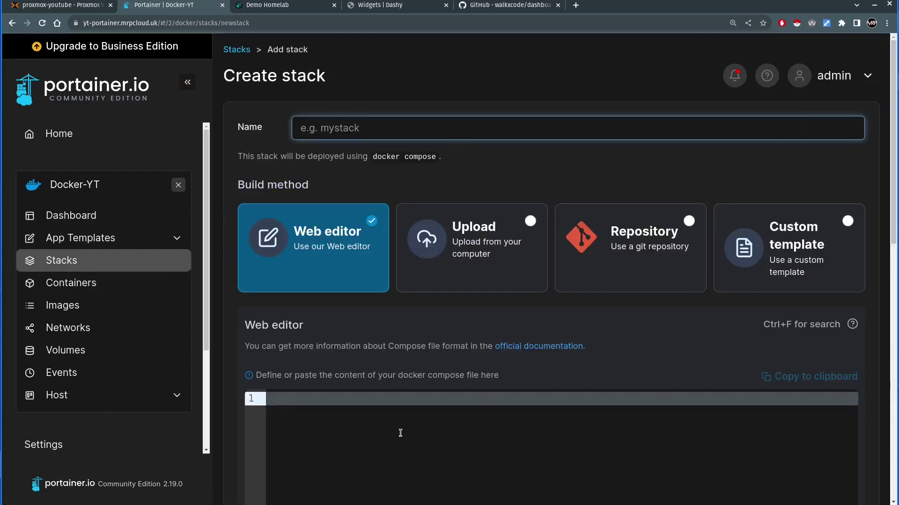
{"action": "scroll", "coordinate": [380, 366], "scroll_direction": "down", "scroll_amount": 2}
{"action": "scroll", "coordinate": [401, 351], "scroll_direction": "up", "scroll_amount": 2}
{"action": "left_click", "coordinate": [358, 128]}
{"action": "type", "text": "dashy-yt"}
Try the stack name with a capital initial, Dashy-yt, and return it to lowercase dashy-yt.
{"action": "key", "text": "Home"}
{"action": "key", "text": "Delete"}
{"action": "type", "text": "D"}
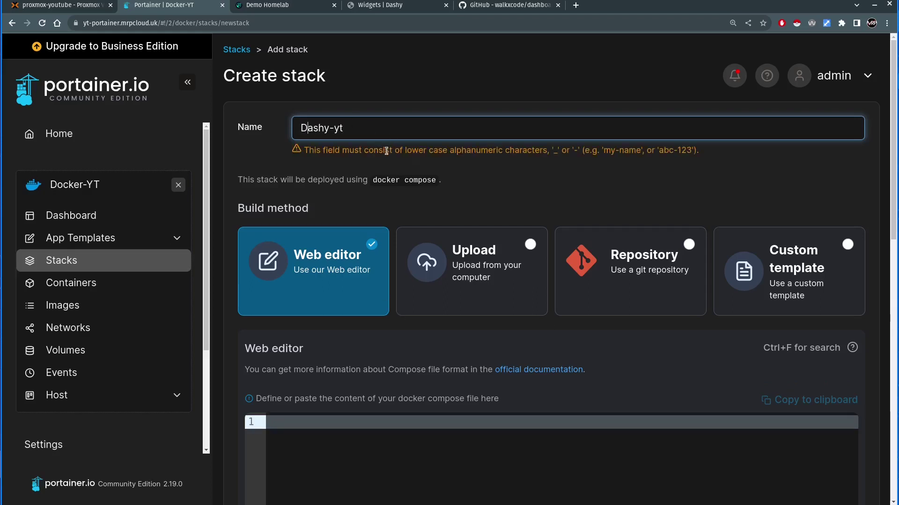
{"action": "left_click_drag", "start_coordinate": [387, 151], "coordinate": [679, 160]}
{"action": "left_click", "coordinate": [457, 128]}
{"action": "key", "text": "Home"}
{"action": "key", "text": "Delete"}
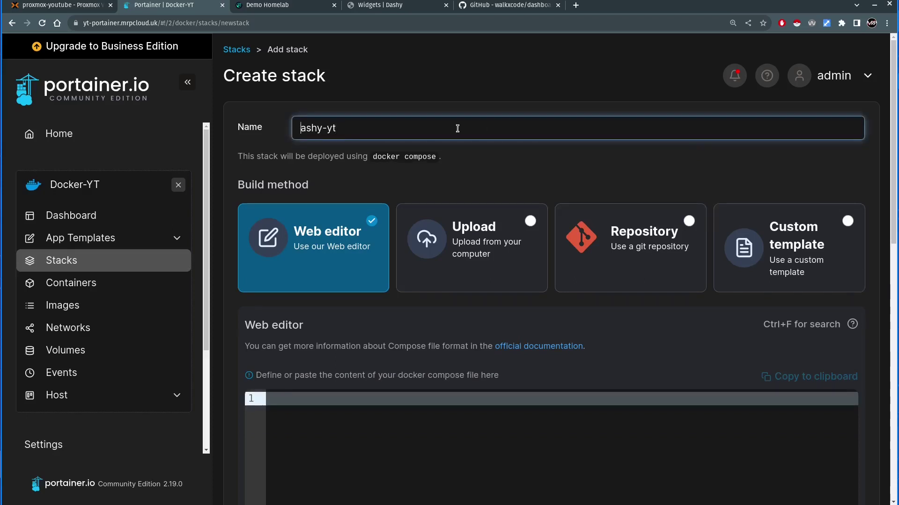
{"action": "type", "text": "d"}
{"action": "left_click", "coordinate": [371, 425]}
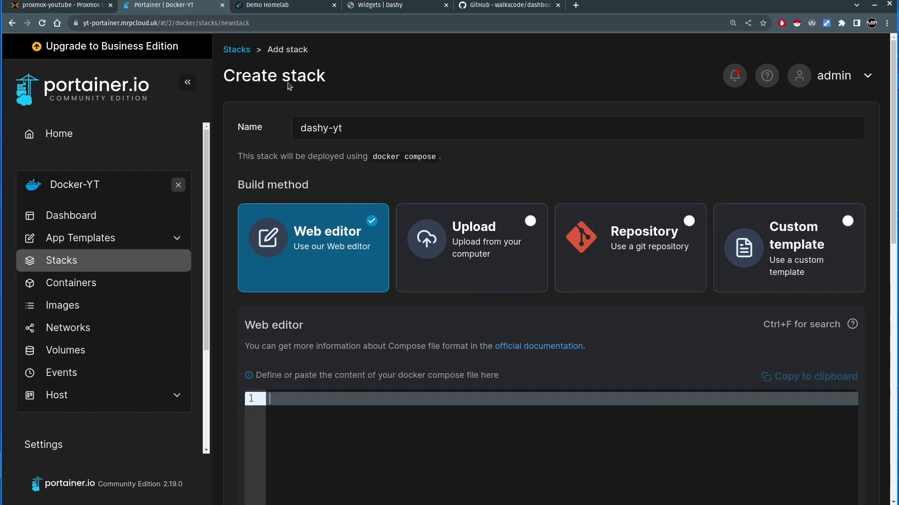
{"action": "scroll", "coordinate": [343, 427], "scroll_direction": "down", "scroll_amount": 3}
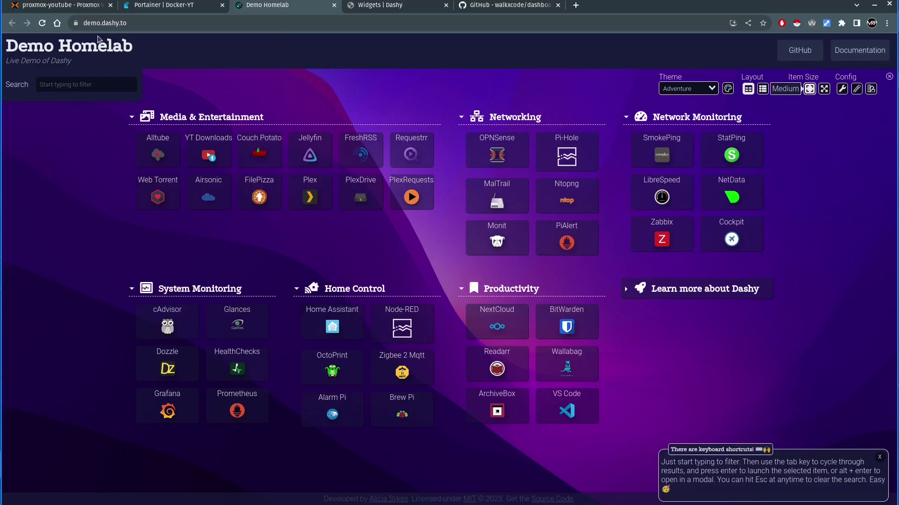
Open the Quick Start page of the Dashy documentation and examine the docker run installation command.
{"action": "left_click", "coordinate": [290, 10]}
{"action": "left_click", "coordinate": [374, 5]}
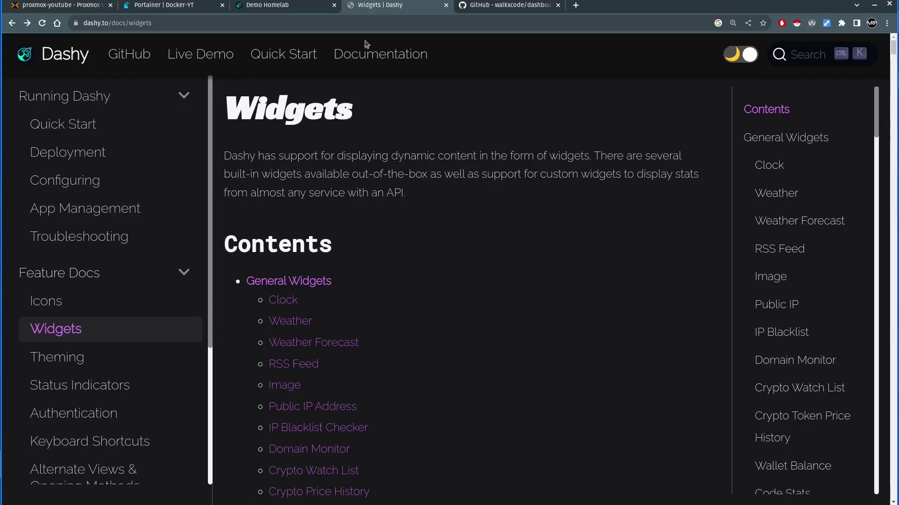
{"action": "left_click", "coordinate": [63, 123]}
{"action": "scroll", "coordinate": [453, 293], "scroll_direction": "down", "scroll_amount": 8}
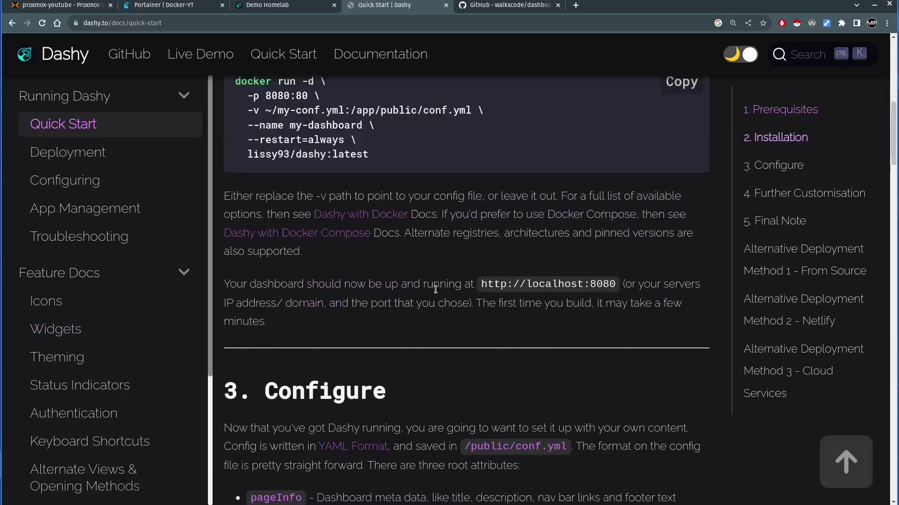
{"action": "scroll", "coordinate": [434, 226], "scroll_direction": "up", "scroll_amount": 2}
{"action": "left_click_drag", "start_coordinate": [235, 184], "coordinate": [393, 258]}
{"action": "left_click", "coordinate": [394, 257]}
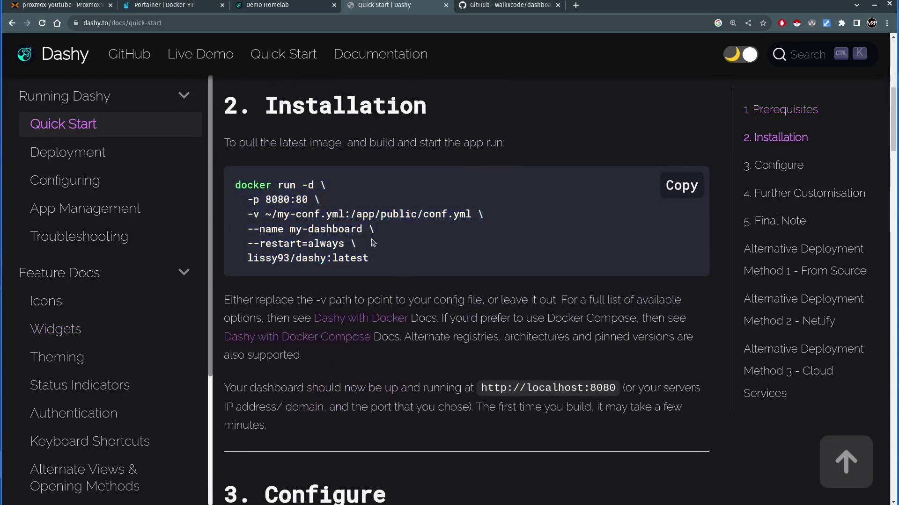
Open Dashy's Docker Compose deployment documentation on GitHub and examine the sample compose file.
{"action": "left_click", "coordinate": [330, 338]}
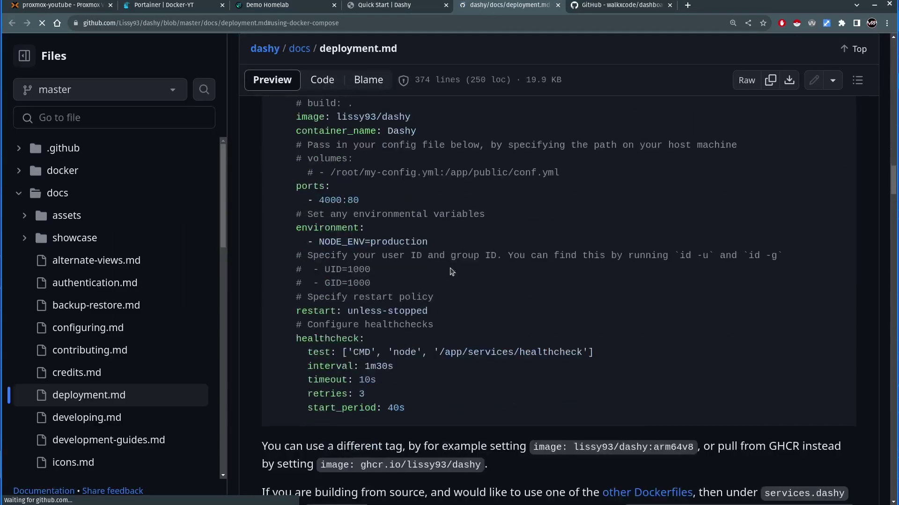
{"action": "scroll", "coordinate": [520, 304], "scroll_direction": "down", "scroll_amount": 5}
{"action": "mouse_move", "coordinate": [571, 380]}
{"action": "left_mouse_down"}
{"action": "mouse_move", "coordinate": [391, 234]}
{"action": "mouse_move", "coordinate": [380, 214]}
{"action": "left_mouse_up"}
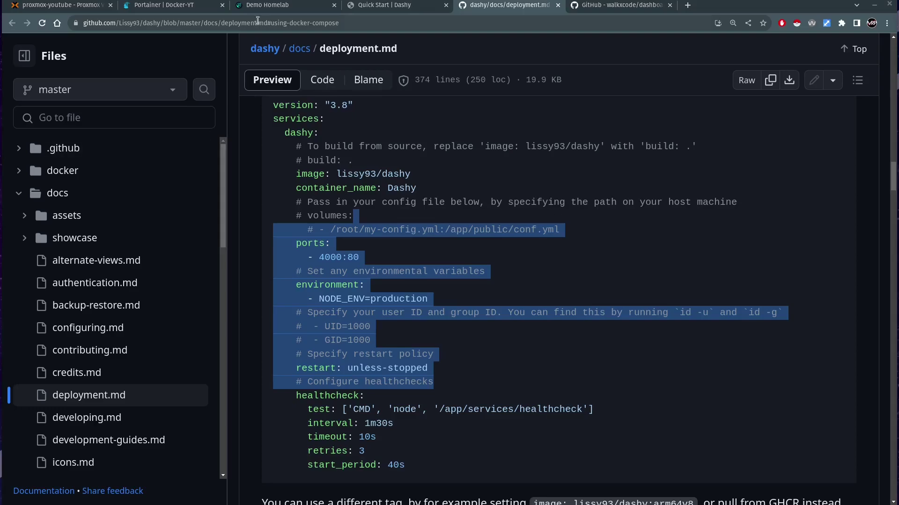
Return to Portainer and paste the Dashy compose definition into the stack's web editor, with image lissy93/dashy:latest, container name dashy and port mapping 8181:80.
{"action": "left_click", "coordinate": [158, 6]}
{"action": "right_click", "coordinate": [362, 306]}
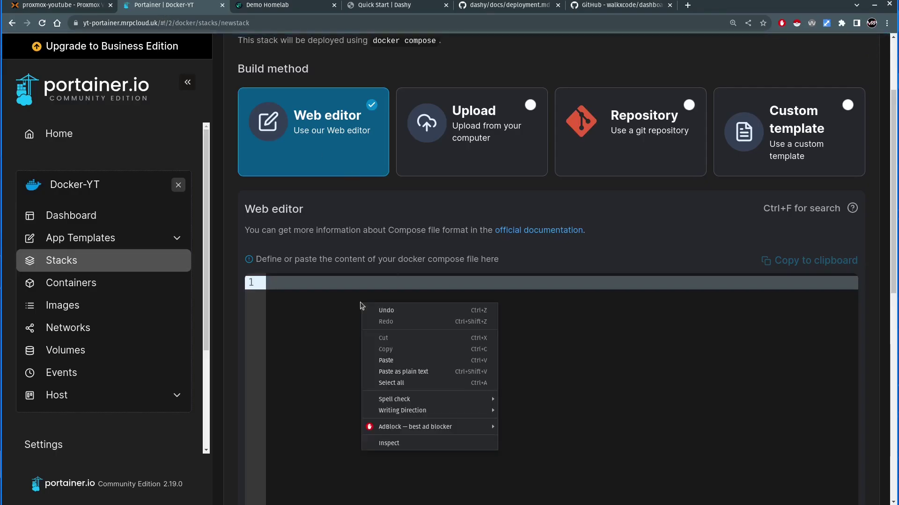
{"action": "left_click", "coordinate": [402, 363]}
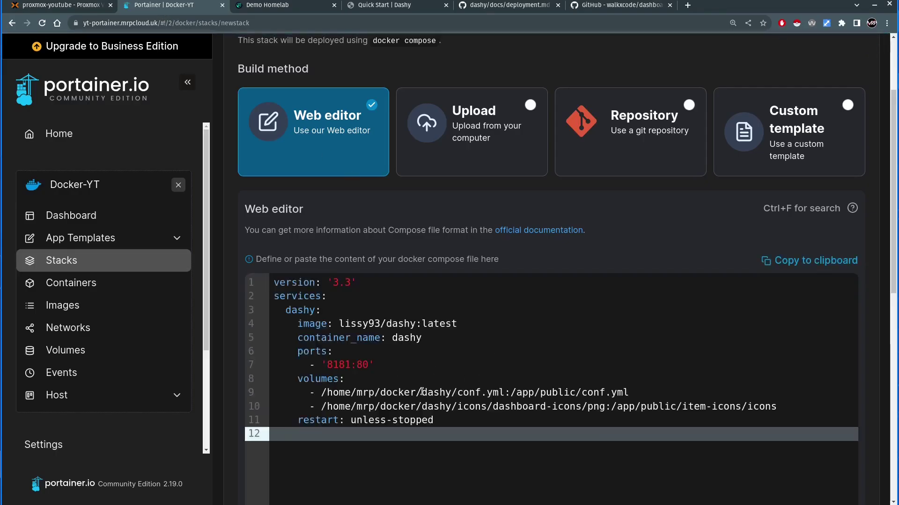
{"action": "scroll", "coordinate": [409, 373], "scroll_direction": "down", "scroll_amount": 2}
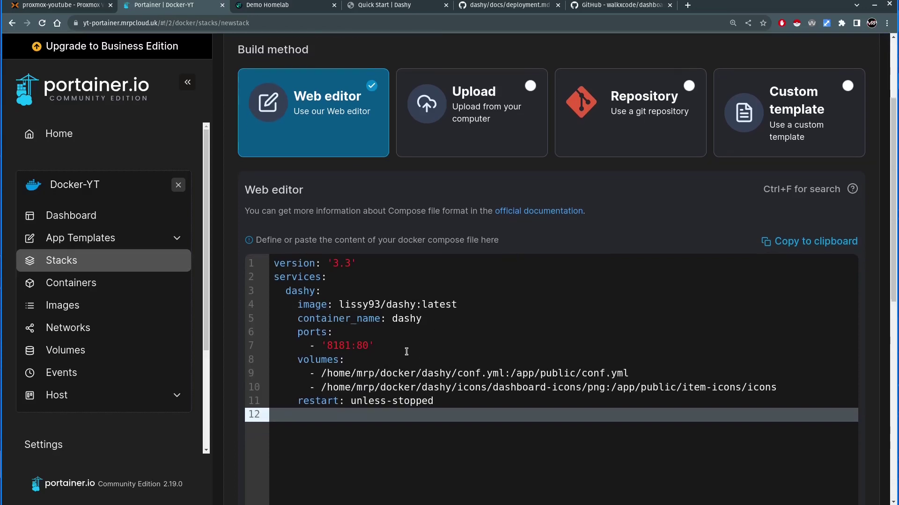
{"action": "left_click_drag", "start_coordinate": [562, 344], "coordinate": [365, 234]}
{"action": "left_click", "coordinate": [452, 343]}
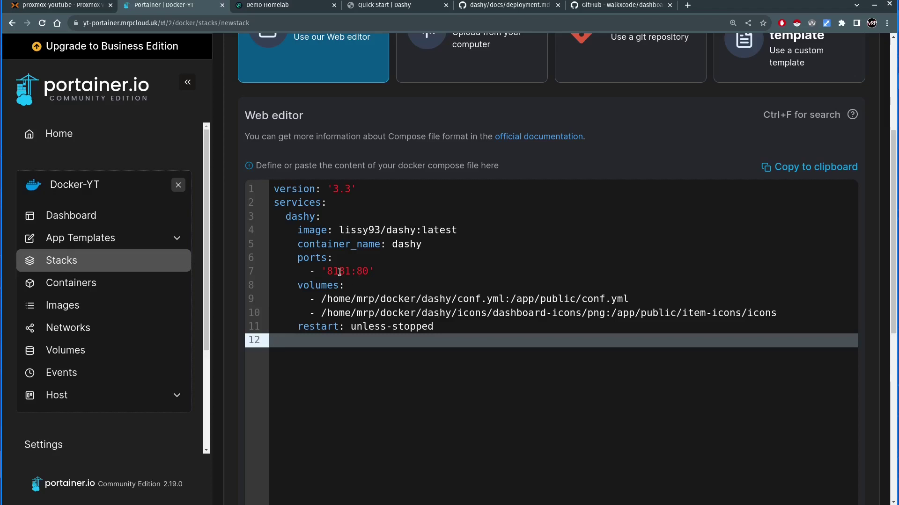
Examine the host and container ports in the pasted compose file's port mapping.
{"action": "left_click_drag", "start_coordinate": [331, 271], "coordinate": [350, 272]}
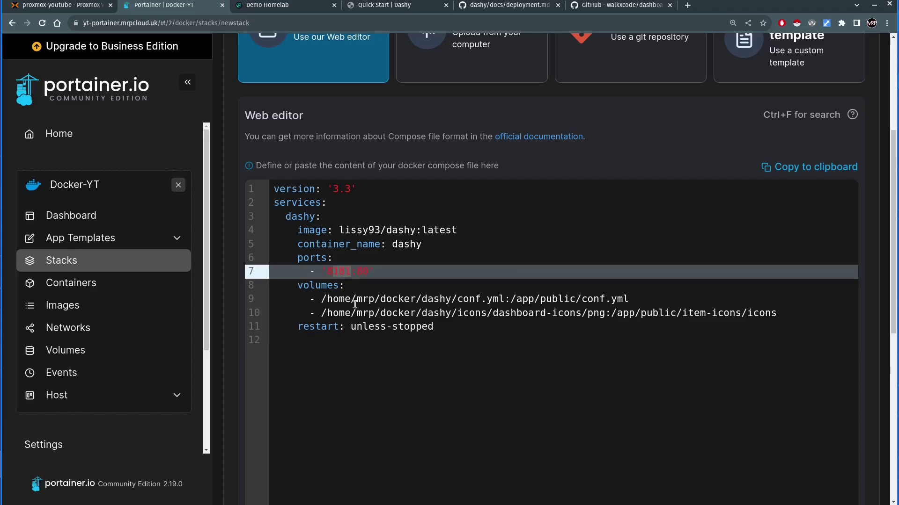
{"action": "left_click", "coordinate": [383, 302]}
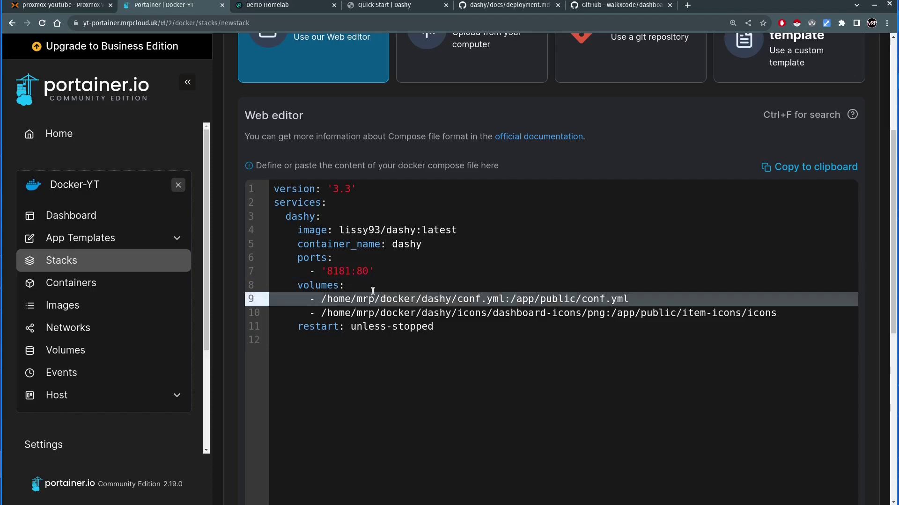
{"action": "double_click", "coordinate": [357, 272]}
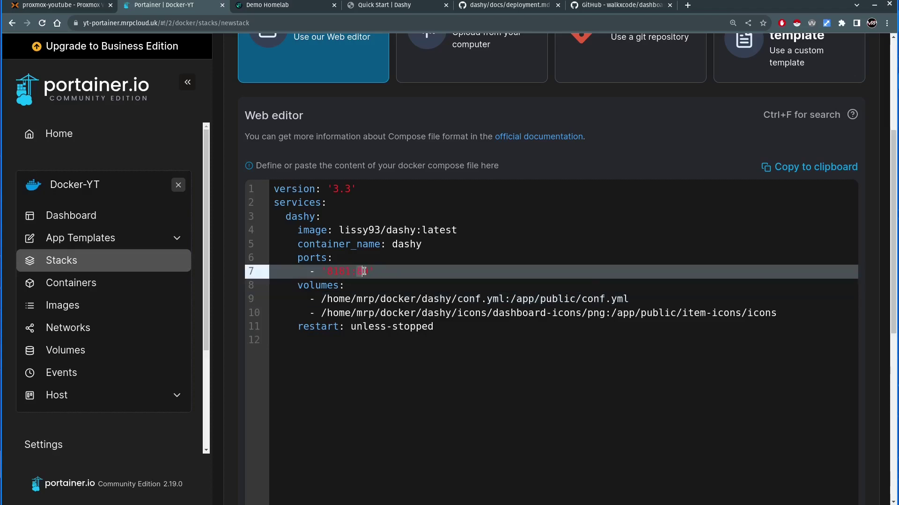
{"action": "left_click", "coordinate": [351, 301]}
{"action": "left_click_drag", "start_coordinate": [330, 272], "coordinate": [346, 269]}
{"action": "left_click", "coordinate": [338, 273]}
Duplicate the Portainer tab and check the published ports of the existing containers.
{"action": "right_click", "coordinate": [181, 5]}
{"action": "left_click", "coordinate": [232, 70]}
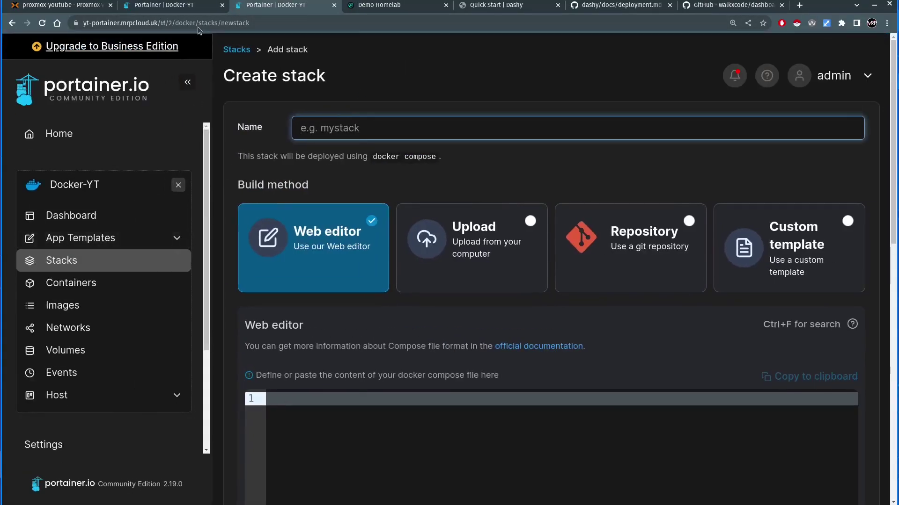
{"action": "left_click", "coordinate": [84, 283]}
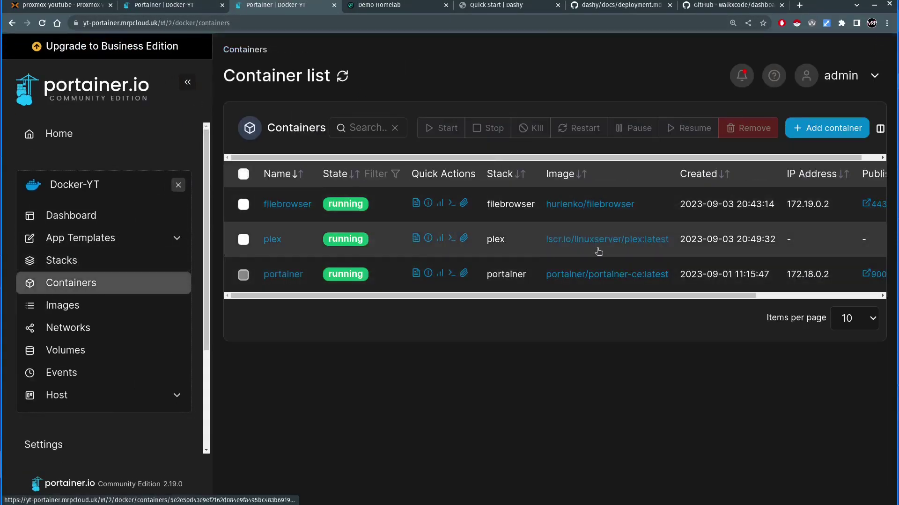
{"action": "scroll", "coordinate": [782, 220], "scroll_direction": "right", "scroll_amount": 3}
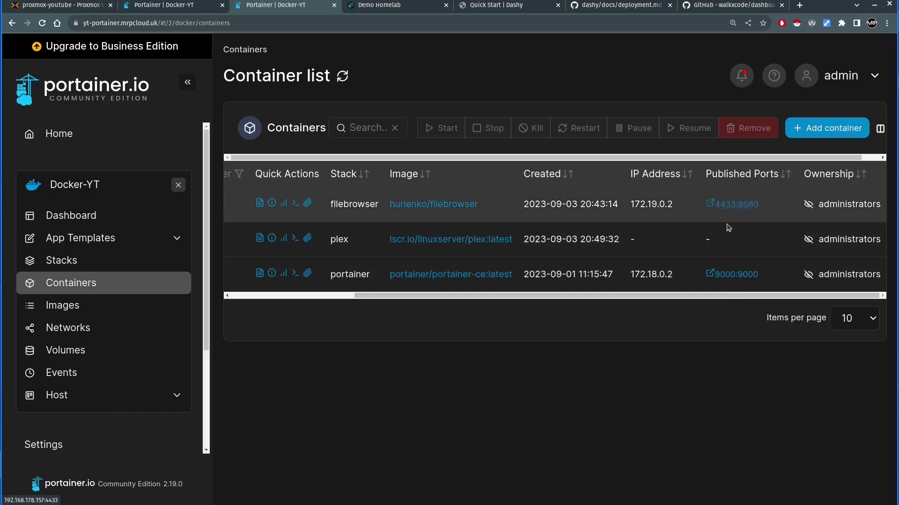
Return to the unfinished stack, set Dashy's port mapping to 8080:80, and review the volume paths.
{"action": "left_click", "coordinate": [187, 7]}
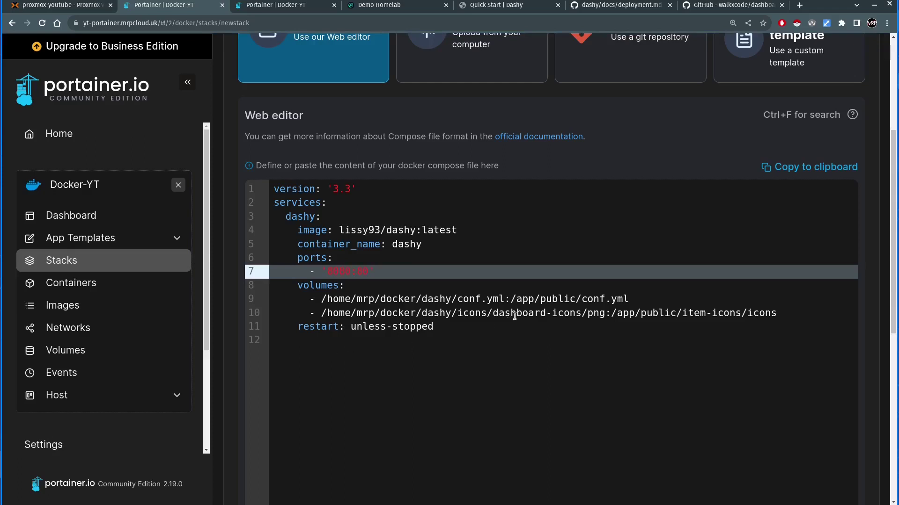
{"action": "left_click_drag", "start_coordinate": [331, 298], "coordinate": [470, 313]}
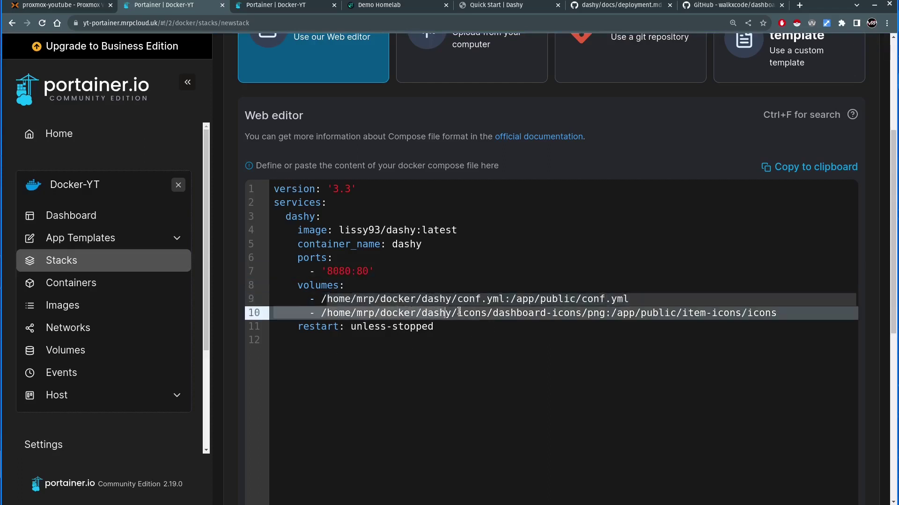
{"action": "left_click", "coordinate": [397, 300]}
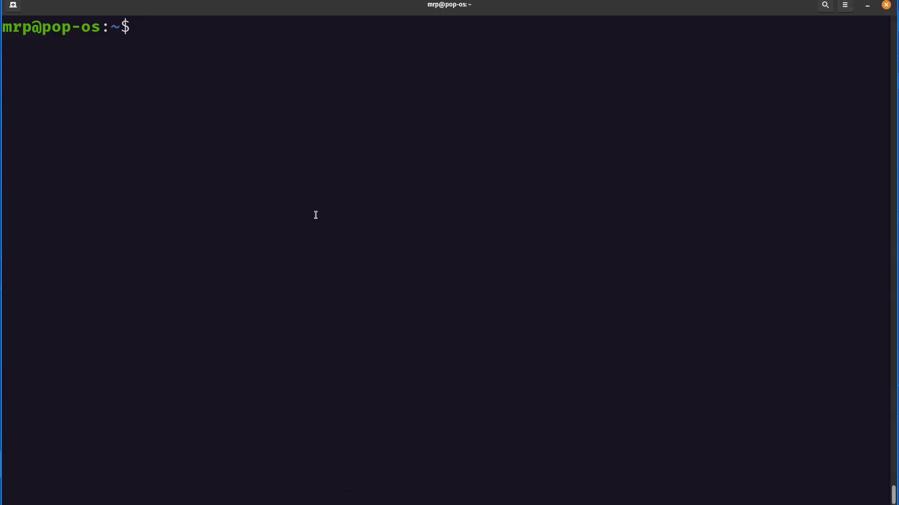
Open an SSH session to the Docker virtual machine at 192.168.178.157, enter the account password, and clear the terminal.
{"action": "type", "text": "s"}
{"action": "type", "text": "sh mrp@d"}
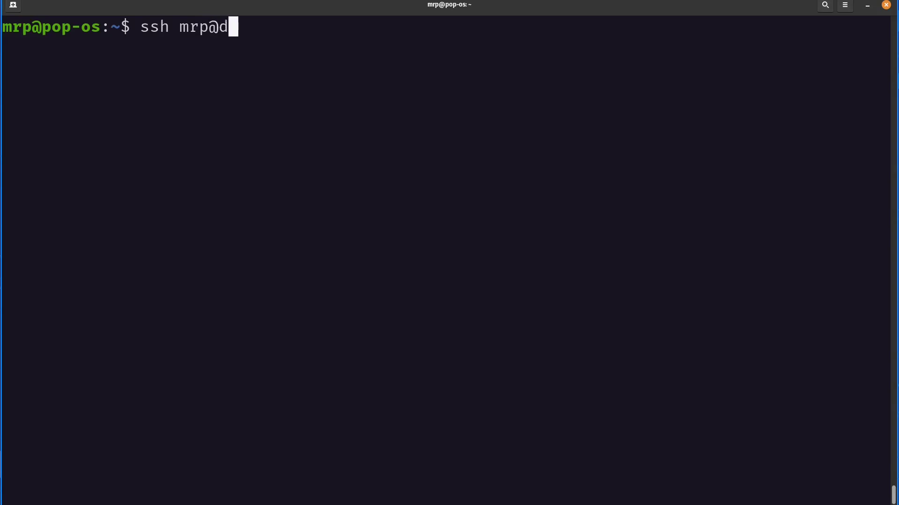
{"action": "key", "text": "BackSpace"}
{"action": "type", "text": "192.168.178.157"}
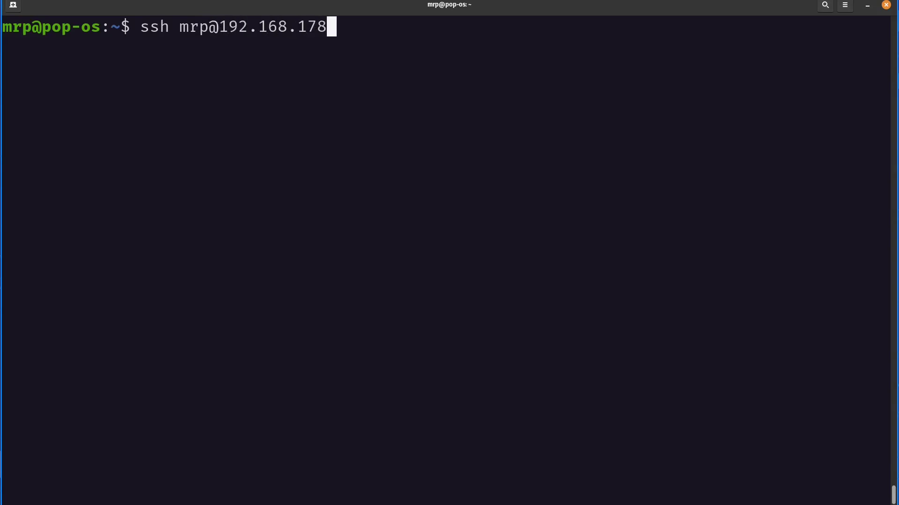
{"action": "key", "text": "Return"}
{"action": "key", "text": "Return"}
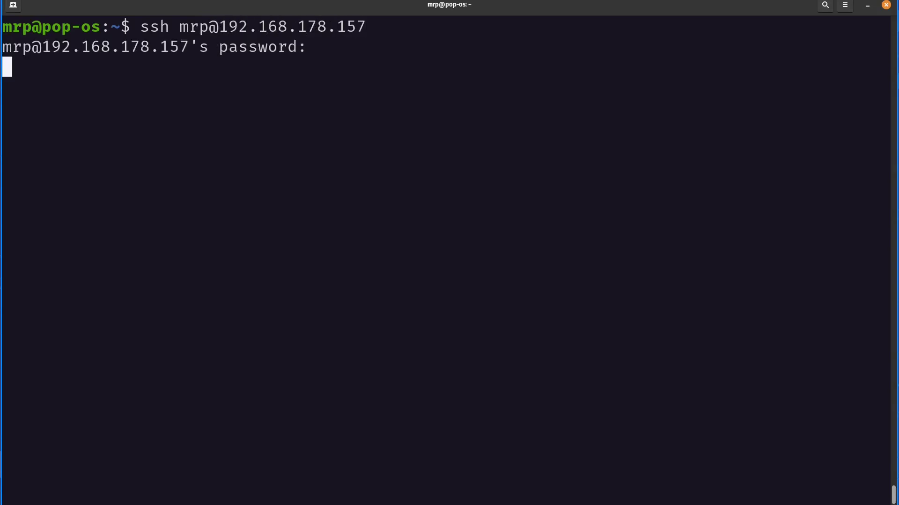
{"action": "key", "text": "ctrl+l"}
List the contents of the home directory on the Docker virtual machine.
{"action": "type", "text": "ll"}
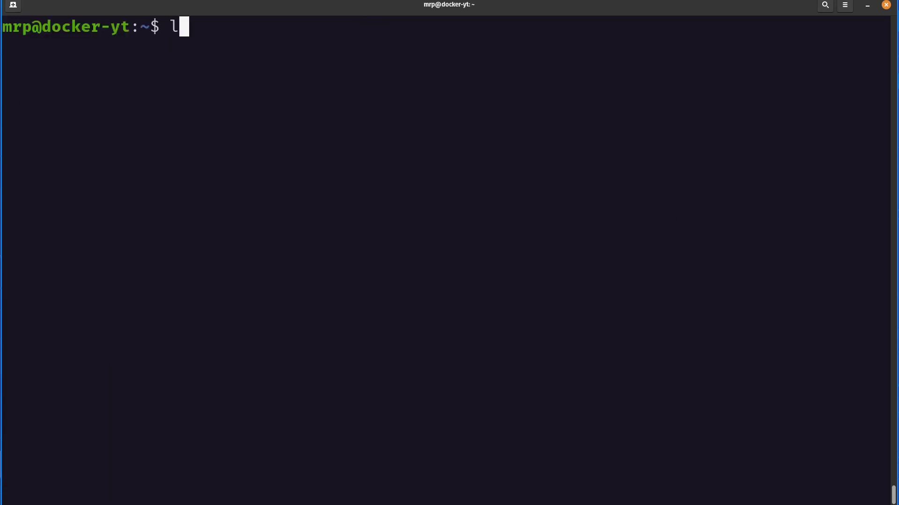
{"action": "key", "text": "Return"}
{"action": "key", "text": "ctrl+l"}
{"action": "type", "text": "ls"}
{"action": "key", "text": "Return"}
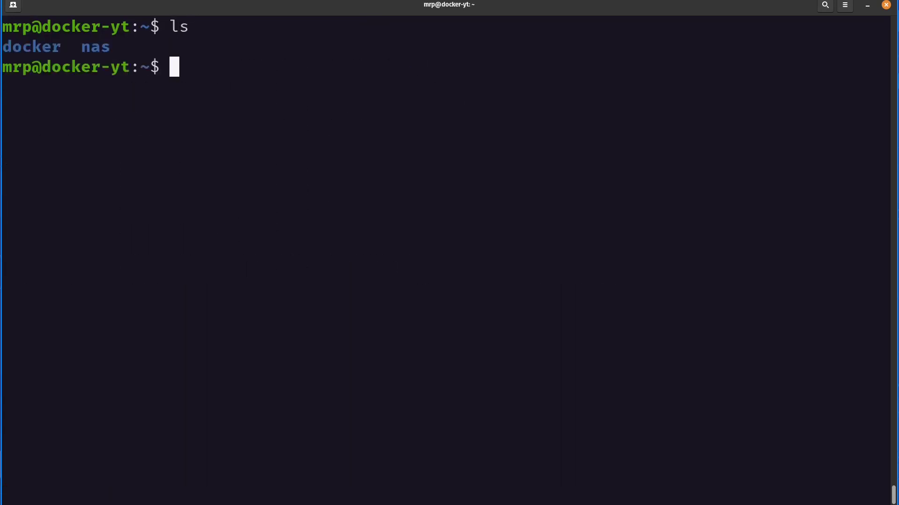
Change into the docker directory and list its existing application folders.
{"action": "type", "text": "cd "}
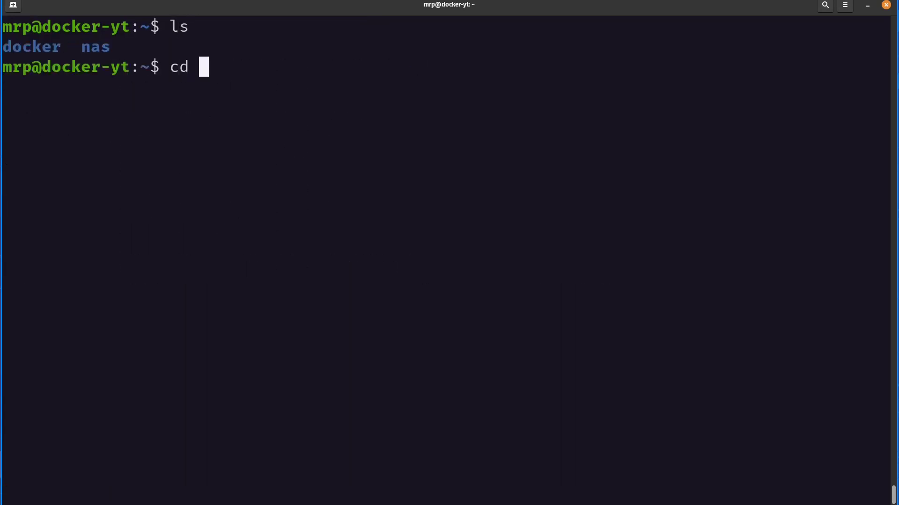
{"action": "type", "text": "docker/"}
{"action": "key", "text": "Return"}
{"action": "type", "text": "ls"}
{"action": "key", "text": "BackSpace"}
{"action": "type", "text": "s"}
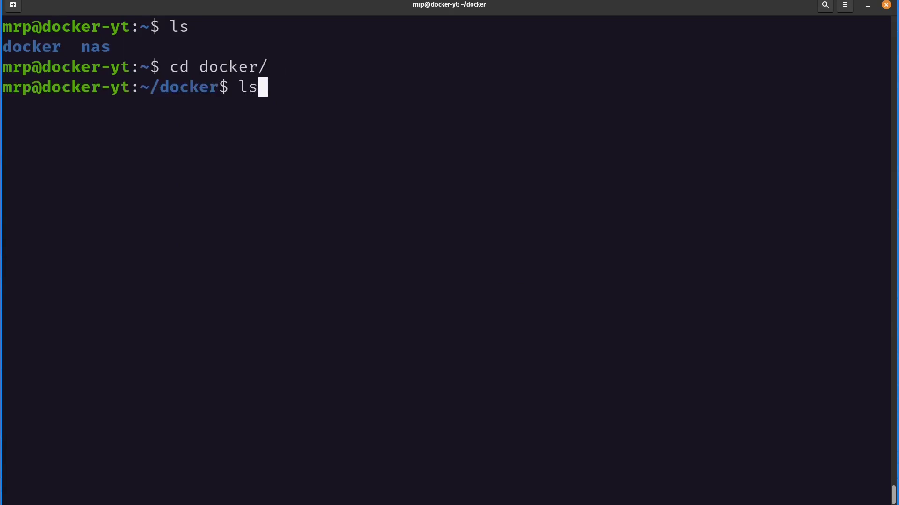
{"action": "key", "text": "Return"}
{"action": "left_click_drag", "start_coordinate": [42, 108], "coordinate": [256, 94]}
{"action": "left_click", "coordinate": [92, 107]}
{"action": "left_click", "coordinate": [197, 106]}
{"action": "left_click", "coordinate": [255, 114]}
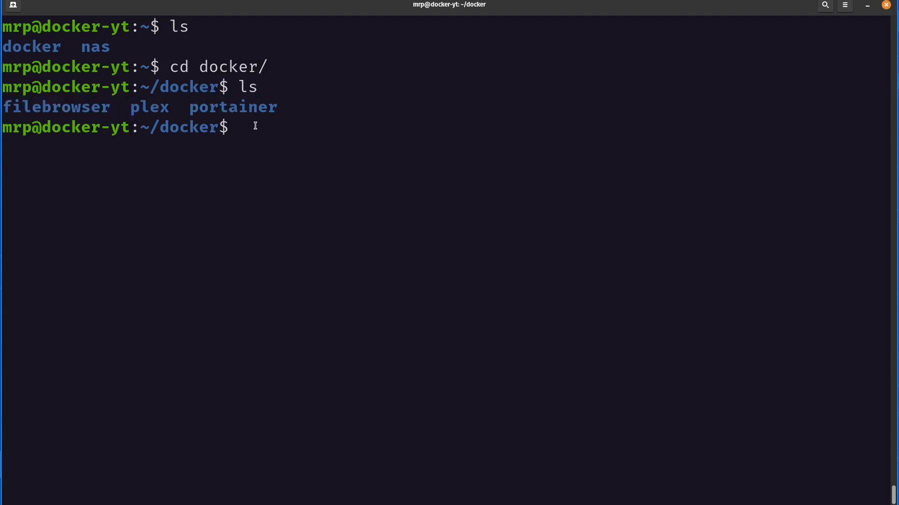
Create a directory named dashy inside the docker directory and list the folders.
{"action": "type", "text": "mkdir dock"}
{"action": "key", "text": "BackSpace"}
{"action": "key", "text": "BackSpace"}
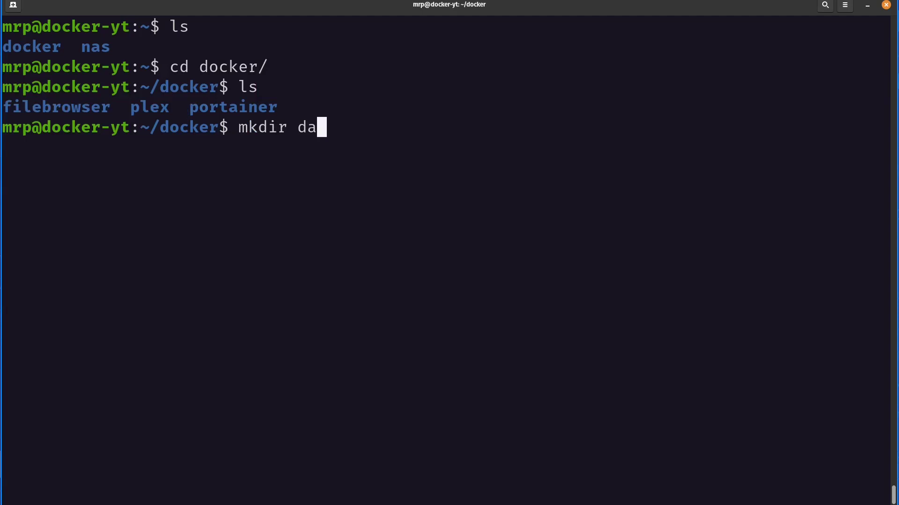
{"action": "type", "text": "shy"}
{"action": "key", "text": "Return"}
{"action": "type", "text": "ls"}
{"action": "key", "text": "Return"}
Change into the dashy directory, clear the terminal, and list the directory's contents.
{"action": "type", "text": "c"}
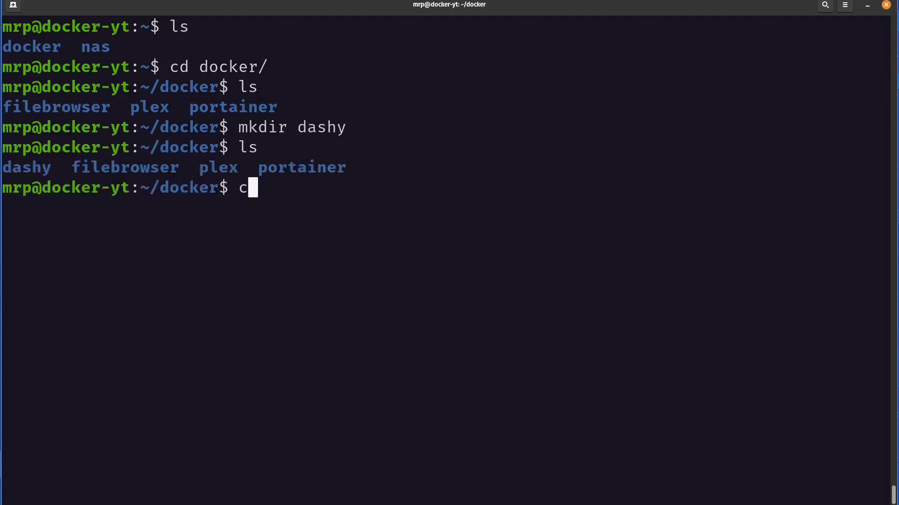
{"action": "type", "text": "d d"}
{"action": "key", "text": "Tab"}
{"action": "key", "text": "Return"}
{"action": "key", "text": "ctrl+l"}
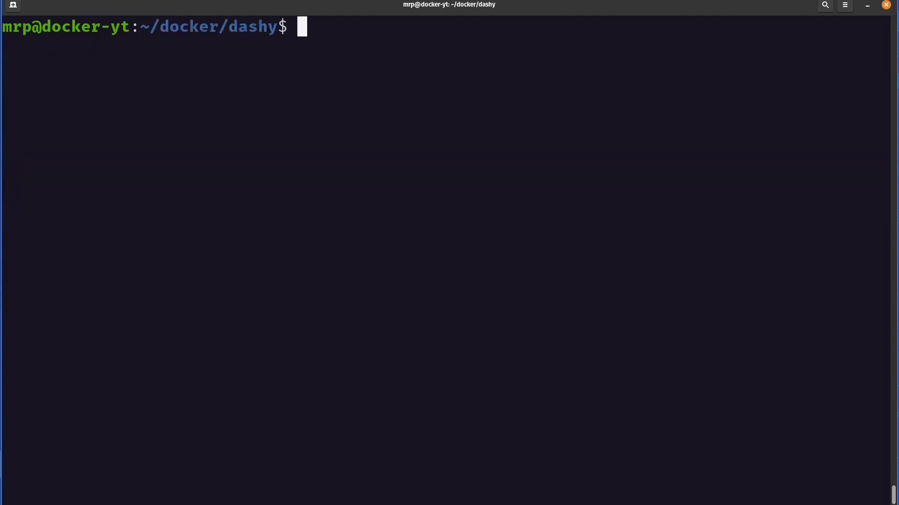
{"action": "type", "text": "ls"}
{"action": "key", "text": "Return"}
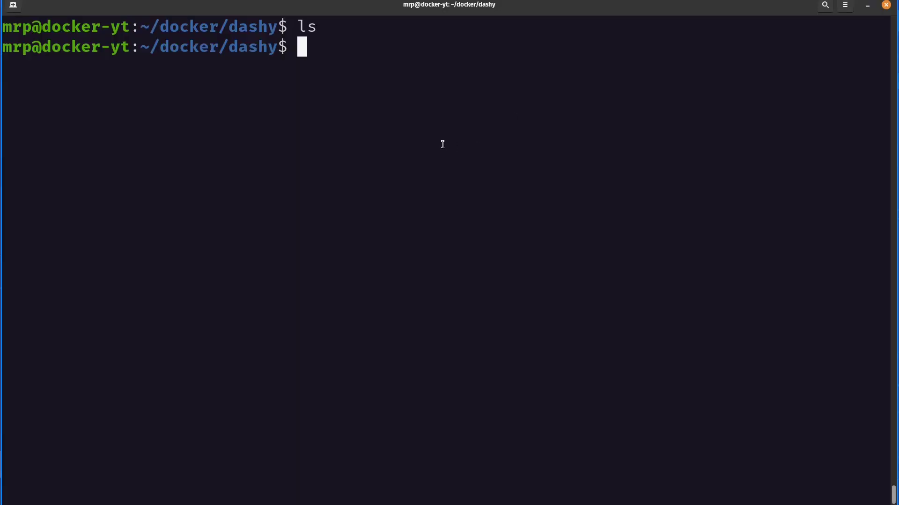
{"action": "type", "text": "nano"}
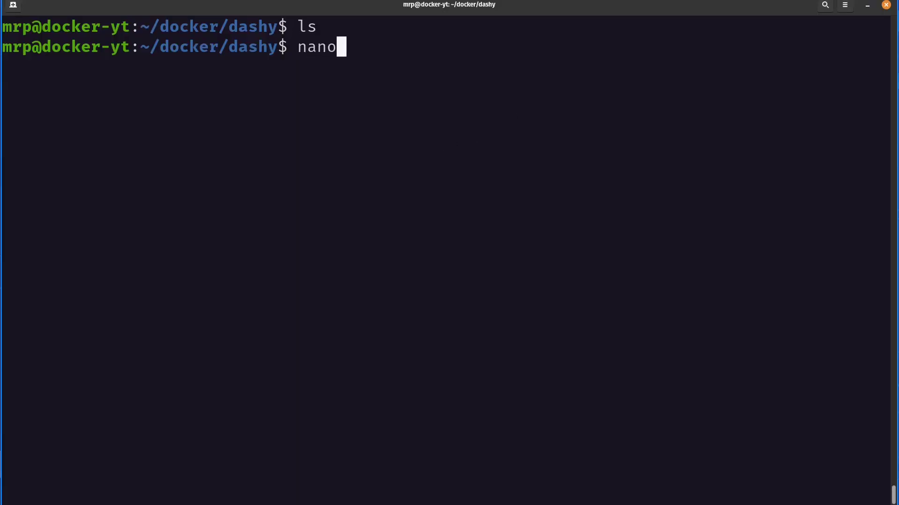
{"action": "key", "text": "BackSpace"}
{"action": "key", "text": "BackSpace"}
{"action": "key", "text": "BackSpace"}
{"action": "key", "text": "BackSpace"}
{"action": "key", "text": "BackSpace"}
Create an empty file named conf.yml in the dashy directory with touch and list the directory.
{"action": "type", "text": "touch conf."}
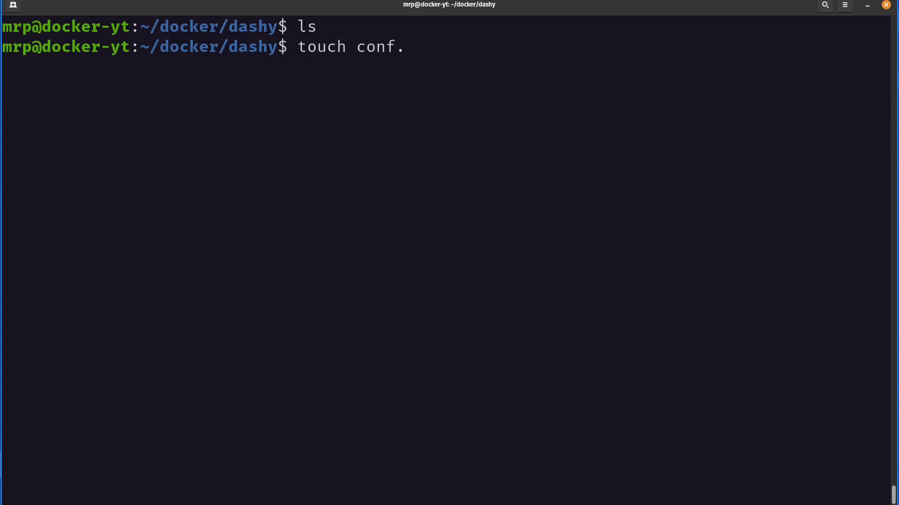
{"action": "type", "text": "yml"}
{"action": "key", "text": "Return"}
{"action": "type", "text": "ls"}
{"action": "key", "text": "Return"}
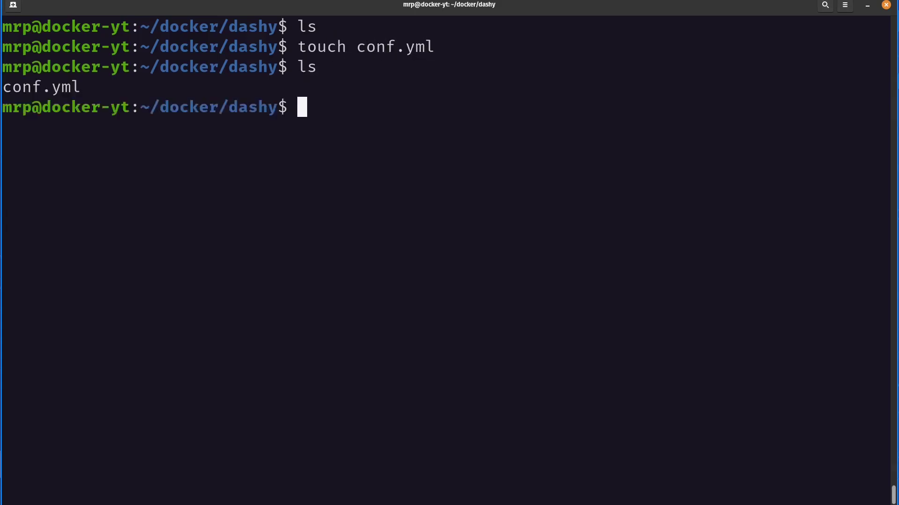
{"action": "left_click_drag", "start_coordinate": [27, 83], "coordinate": [9, 106]}
{"action": "left_click", "coordinate": [319, 114]}
Switch to the Dashy Quick Start documentation in the browser and copy the sample configuration from its Configure section.
{"action": "key", "text": "alt+Tab"}
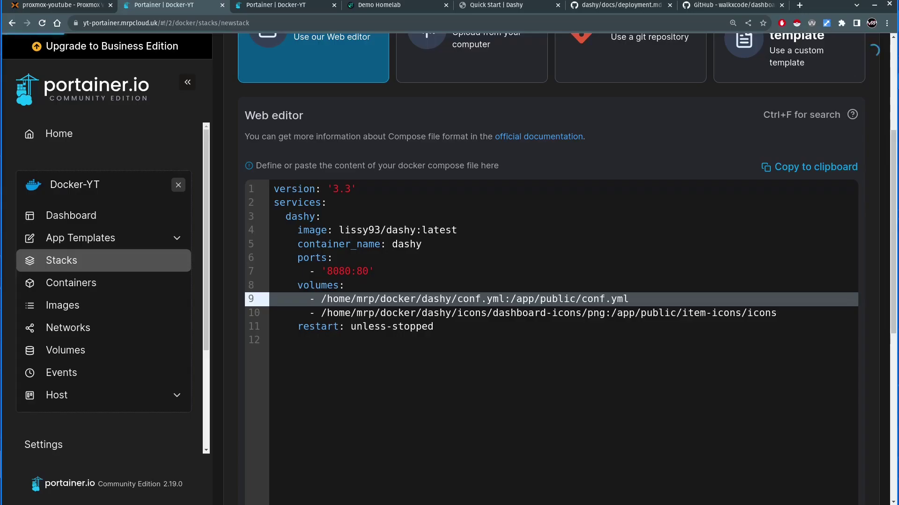
{"action": "left_click", "coordinate": [496, 5]}
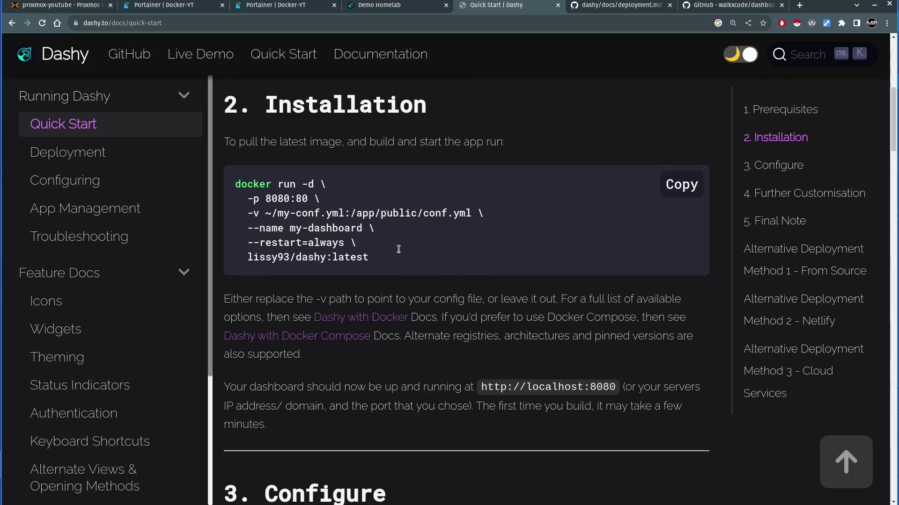
{"action": "scroll", "coordinate": [395, 251], "scroll_direction": "down", "scroll_amount": 10}
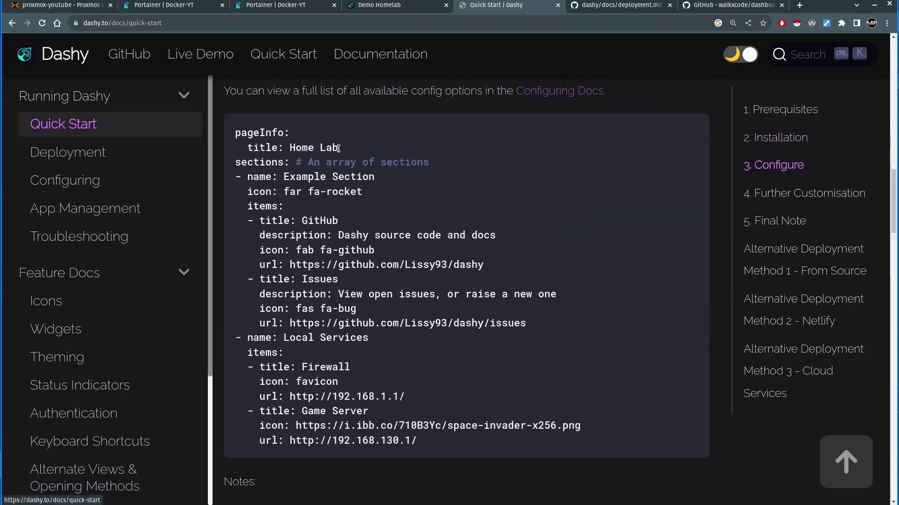
{"action": "left_click", "coordinate": [677, 136]}
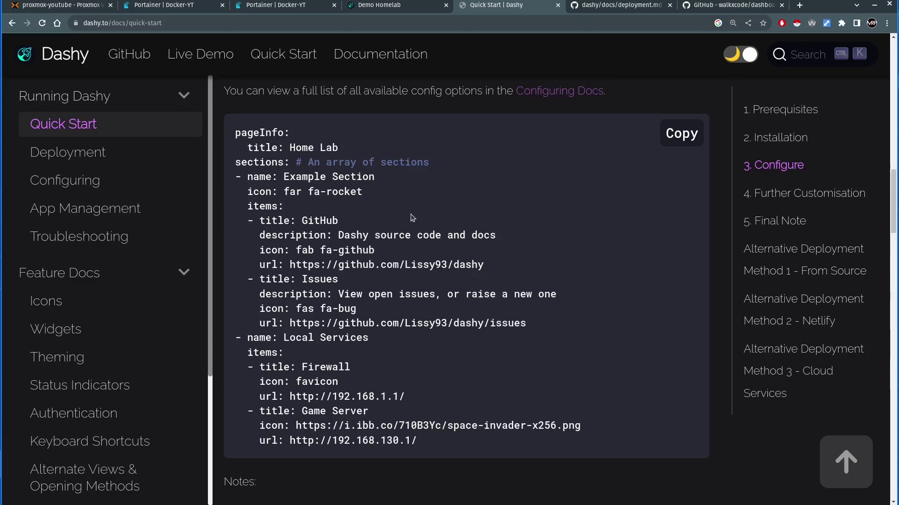
Return to the terminal, paste the sample configuration into conf.yml with nano, save and exit, and list the directory.
{"action": "key", "text": "alt+Tab"}
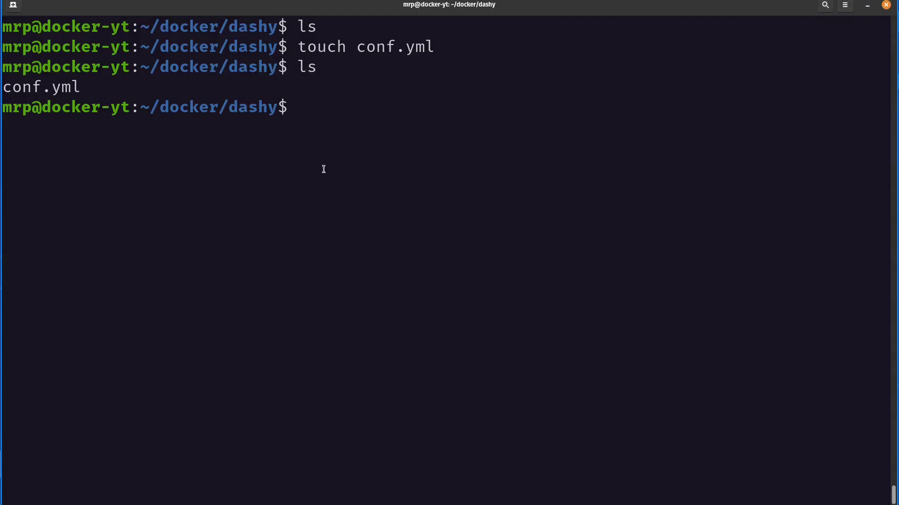
{"action": "type", "text": "nano co"}
{"action": "key", "text": "Tab"}
{"action": "key", "text": "Return"}
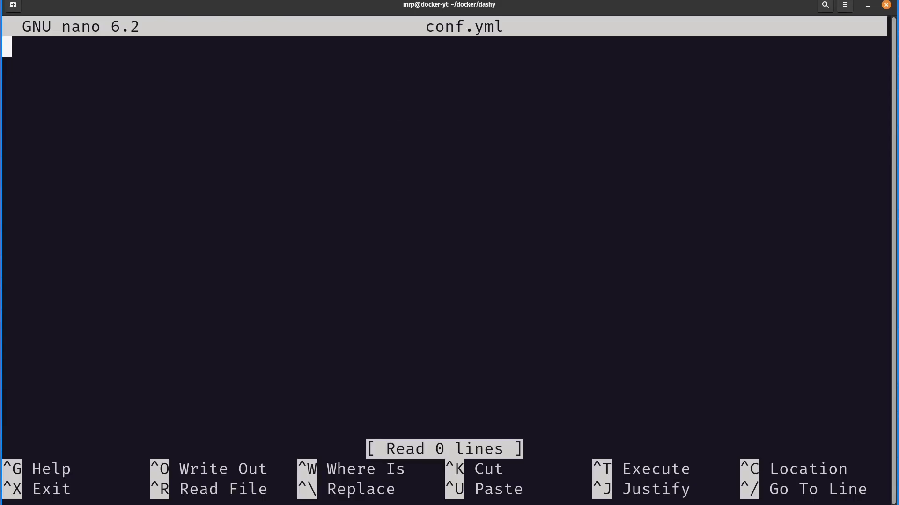
{"action": "right_click", "coordinate": [204, 62]}
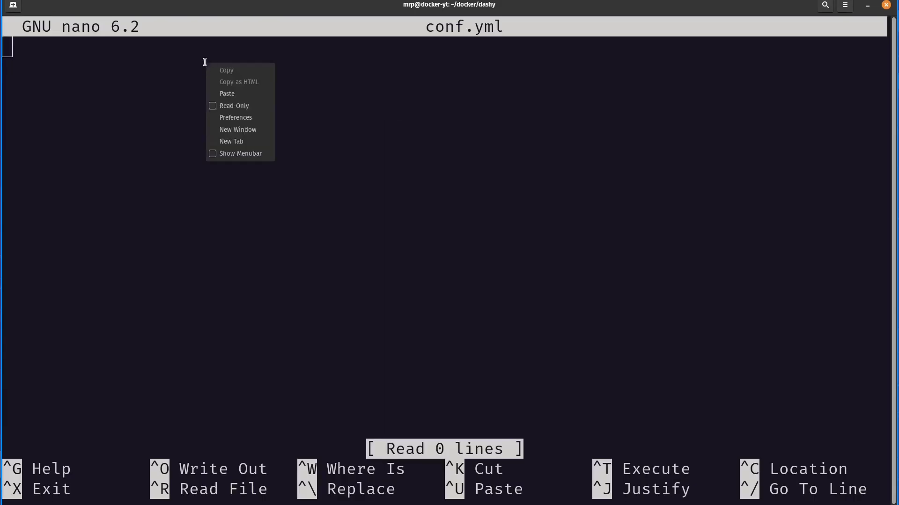
{"action": "left_click", "coordinate": [227, 93]}
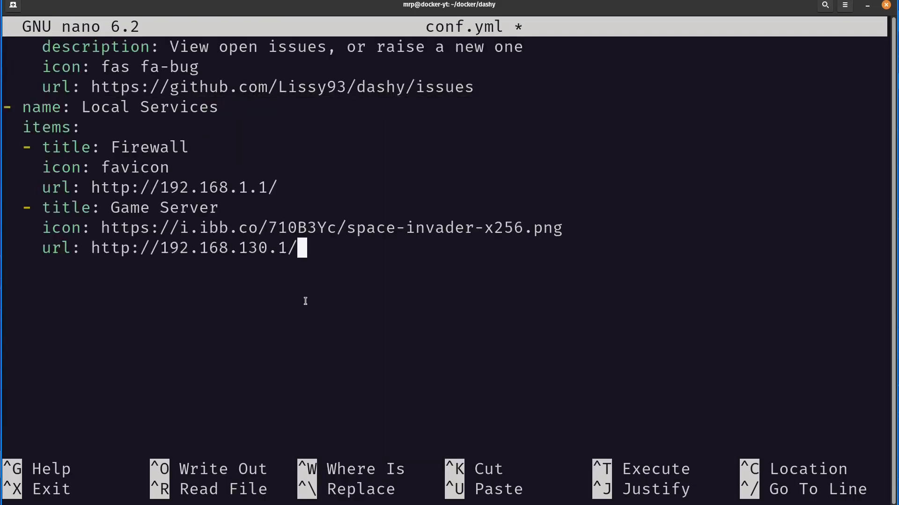
{"action": "key", "text": "ctrl+o"}
{"action": "key", "text": "Return"}
{"action": "key", "text": "ctrl+x"}
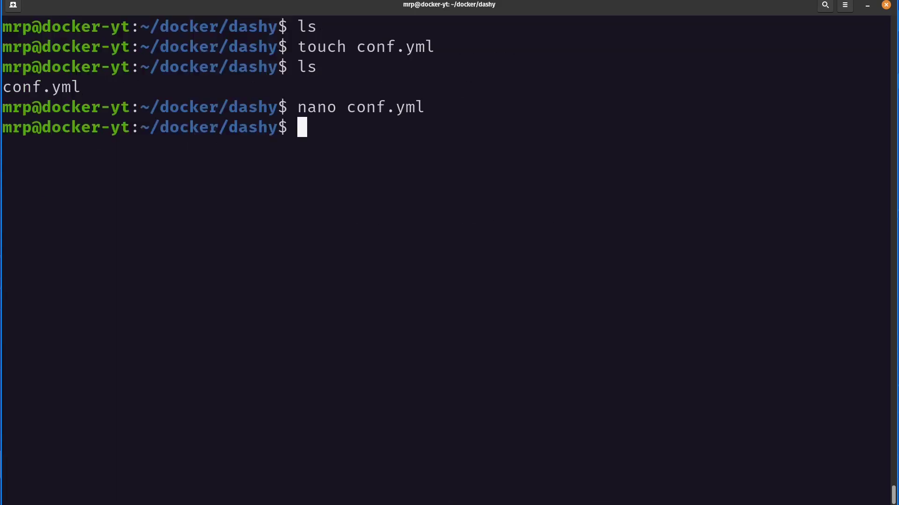
{"action": "type", "text": "ls"}
{"action": "key", "text": "Return"}
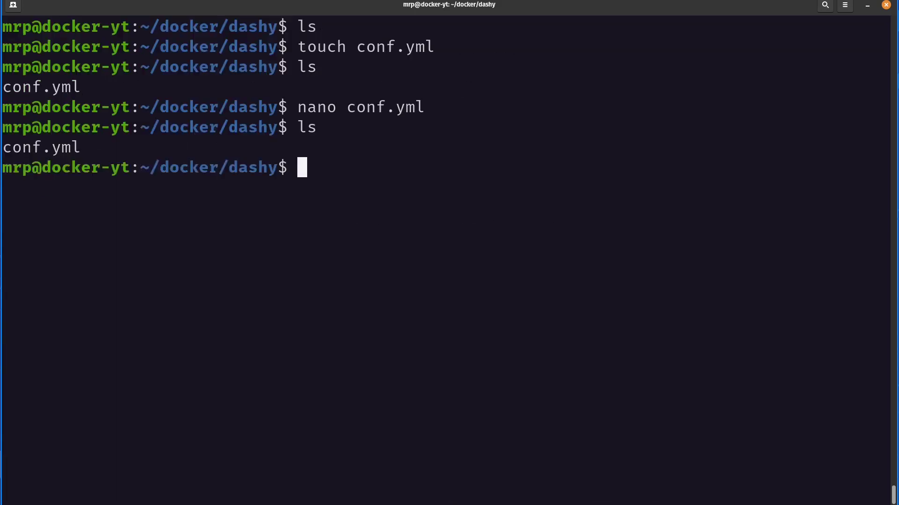
Copy conf.yml to a backup file named conf.yml.bk and list the directory to check both files.
{"action": "type", "text": "cp cn"}
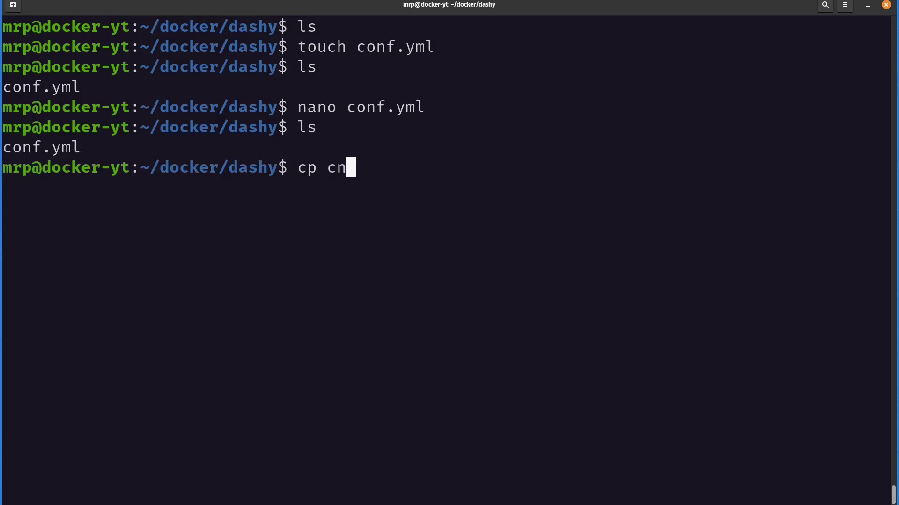
{"action": "key", "text": "BackSpace"}
{"action": "key", "text": "Tab"}
{"action": "type", "text": "c"}
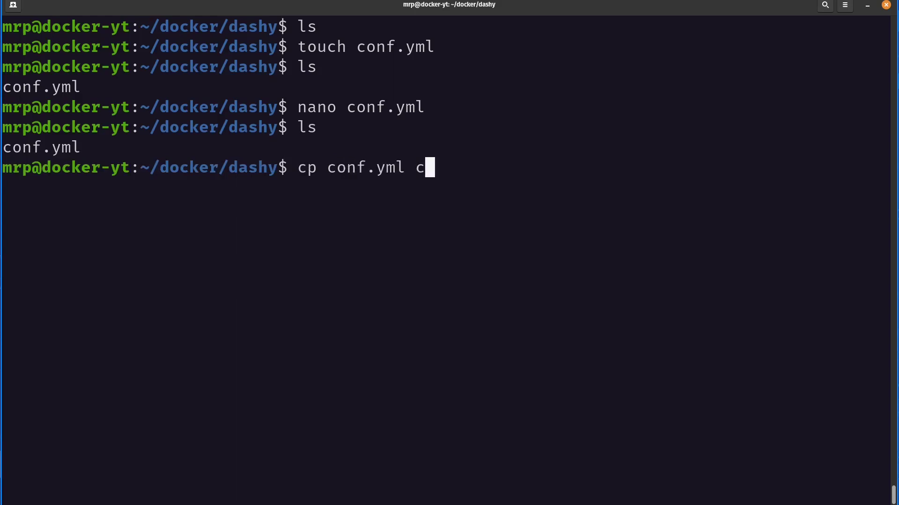
{"action": "key", "text": "Tab"}
{"action": "key", "text": "BackSpace"}
{"action": "type", "text": ".bk"}
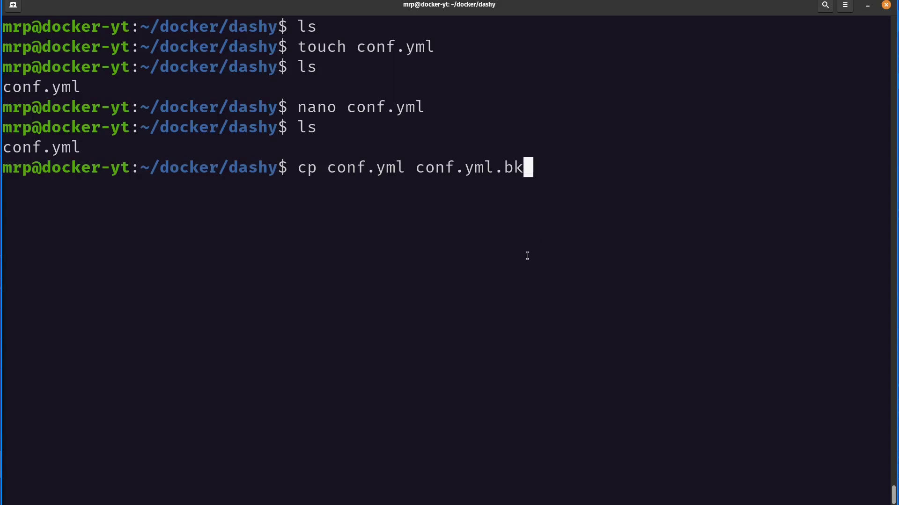
{"action": "double_click", "coordinate": [302, 167]}
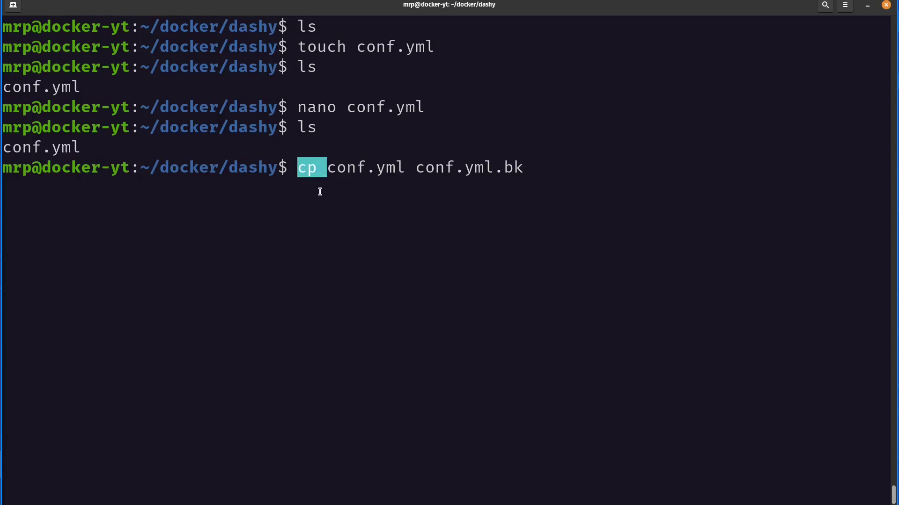
{"action": "left_click", "coordinate": [337, 177]}
{"action": "left_click_drag", "start_coordinate": [330, 169], "coordinate": [532, 189]}
{"action": "left_click", "coordinate": [532, 189]}
{"action": "key", "text": "Return"}
{"action": "type", "text": "ls"}
{"action": "key", "text": "Return"}
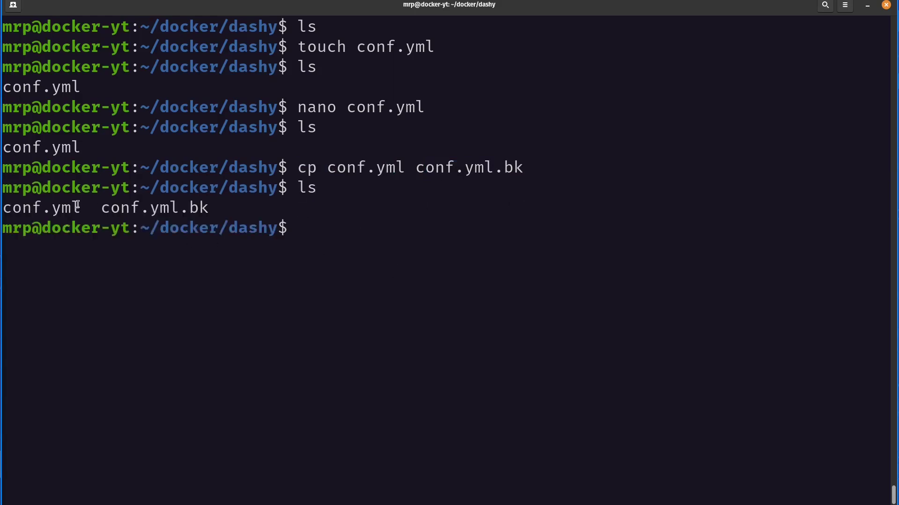
{"action": "left_click_drag", "start_coordinate": [206, 207], "coordinate": [190, 207]}
{"action": "left_click", "coordinate": [238, 225]}
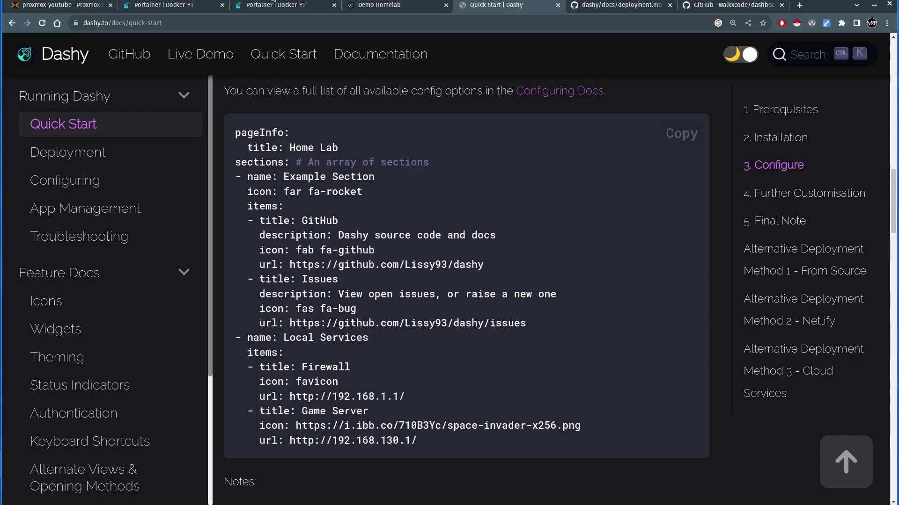
Return to the unfinished Dashy stack in Portainer, closing the duplicate tab, and examine the icons volume mapping on line 10.
{"action": "left_click", "coordinate": [218, 4]}
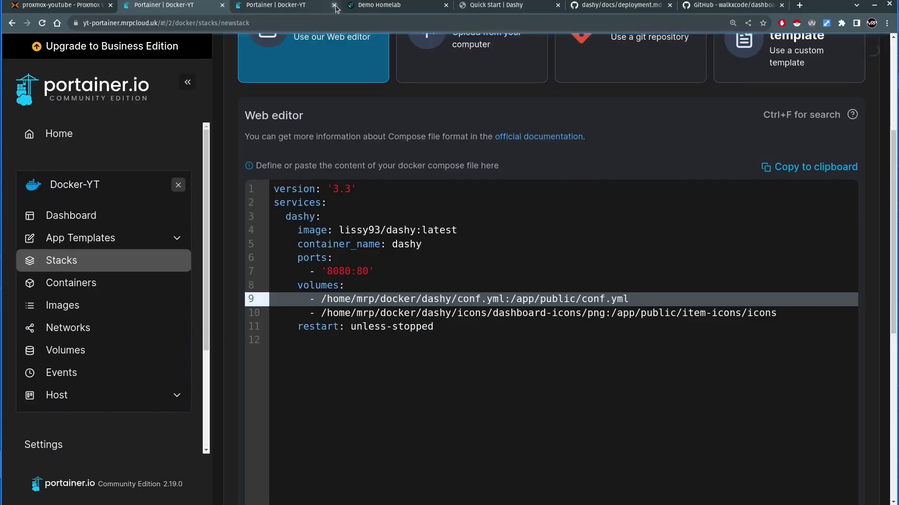
{"action": "left_click_drag", "start_coordinate": [331, 316], "coordinate": [565, 314]}
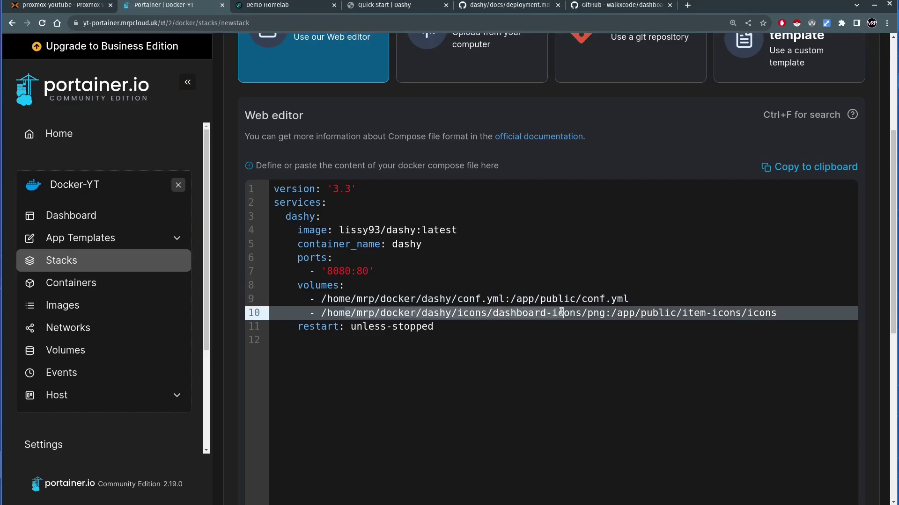
{"action": "left_click", "coordinate": [587, 314]}
{"action": "left_click", "coordinate": [787, 315]}
{"action": "left_click_drag", "start_coordinate": [786, 315], "coordinate": [741, 315]}
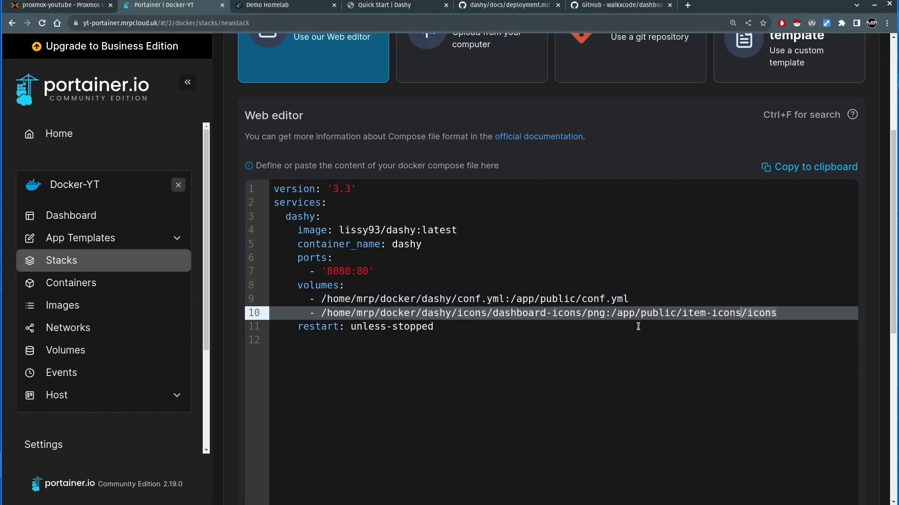
{"action": "left_click", "coordinate": [472, 313]}
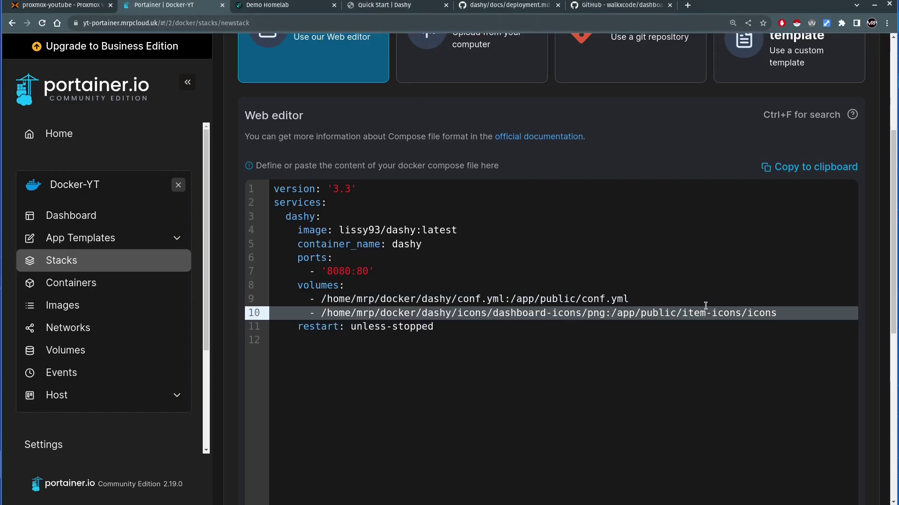
Switch to the walkxcode/dashboard-icons GitHub repository and copy its HTTPS clone URL.
{"action": "left_click", "coordinate": [603, 12]}
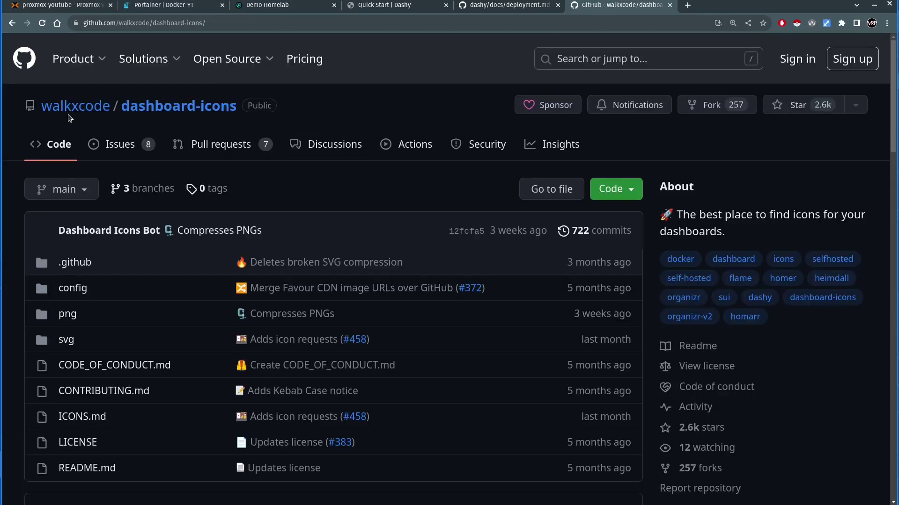
{"action": "mouse_move", "coordinate": [77, 115]}
{"action": "scroll", "coordinate": [256, 345], "scroll_direction": "down", "scroll_amount": 1}
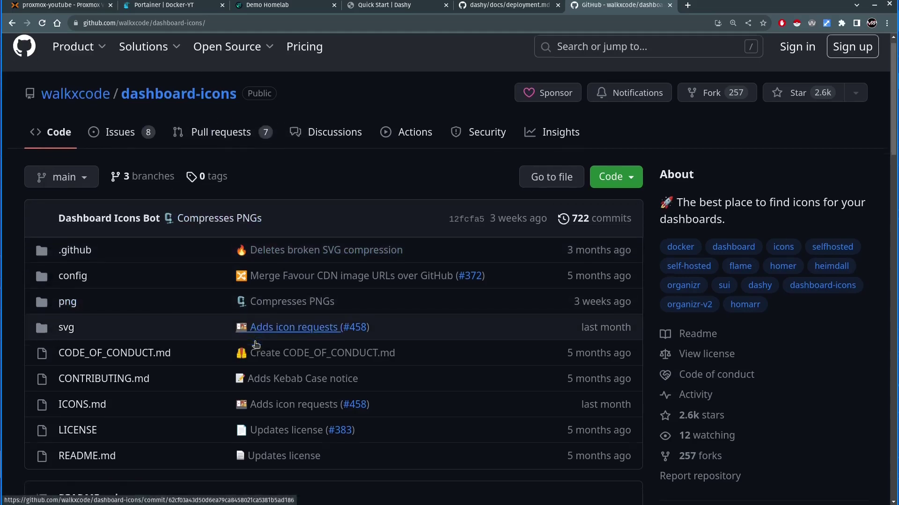
{"action": "scroll", "coordinate": [256, 344], "scroll_direction": "down", "scroll_amount": 1}
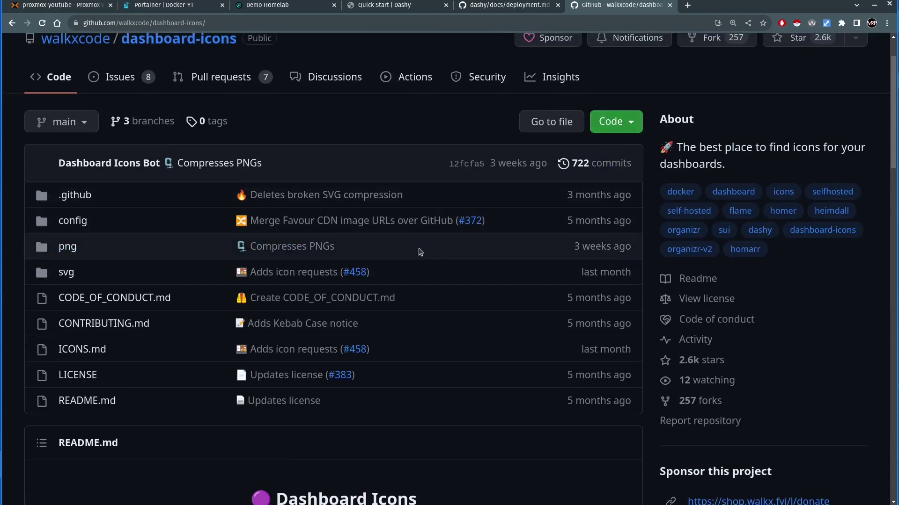
{"action": "left_click", "coordinate": [629, 125]}
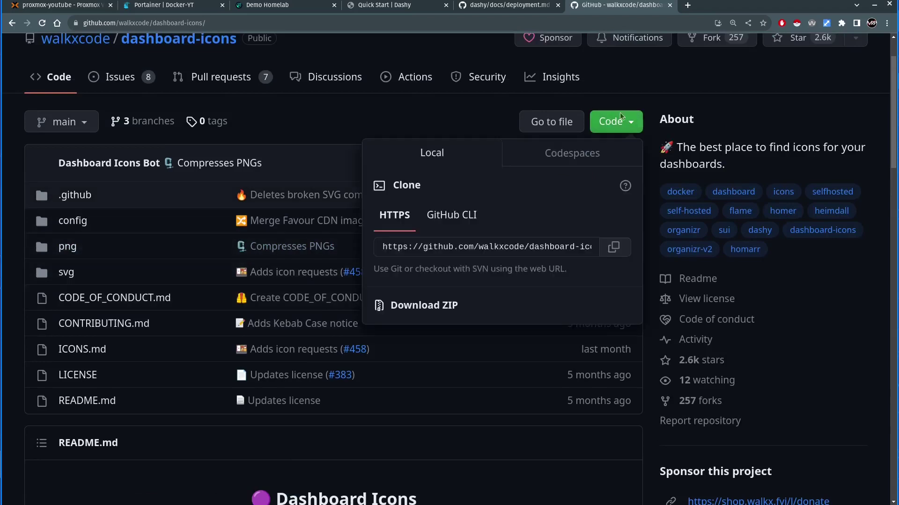
{"action": "left_click", "coordinate": [614, 247]}
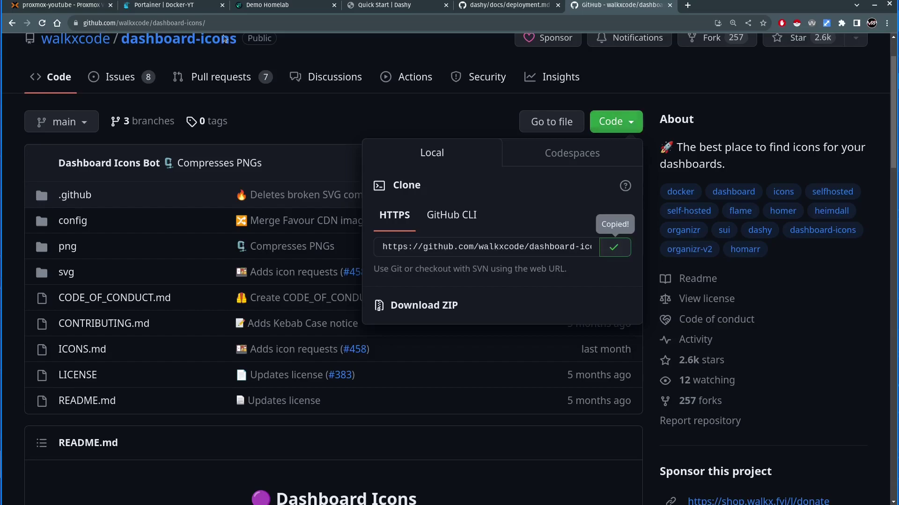
Switch to the terminal and print the current working directory with pwd to check where the icons will be cloned.
{"action": "key", "text": "alt+Tab"}
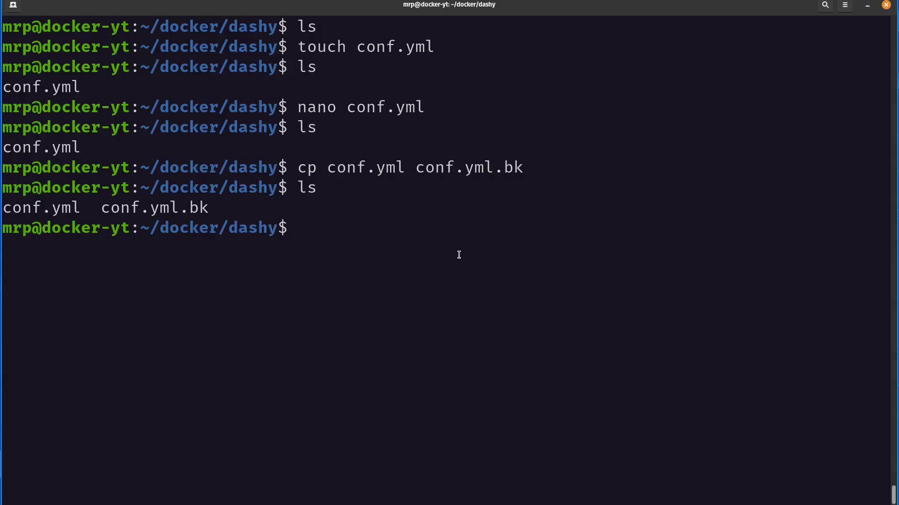
{"action": "type", "text": "lwd"}
{"action": "key", "text": "Return"}
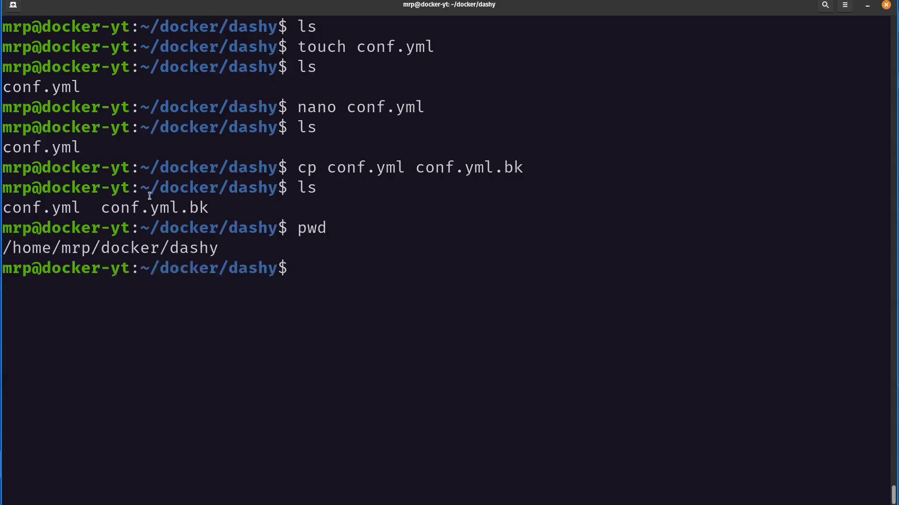
{"action": "left_click_drag", "start_coordinate": [169, 252], "coordinate": [272, 251]}
{"action": "left_click", "coordinate": [272, 251]}
Abandon the partial clone command, run git on its own to check that it is installed, and clear the terminal.
{"action": "type", "text": "git clone"}
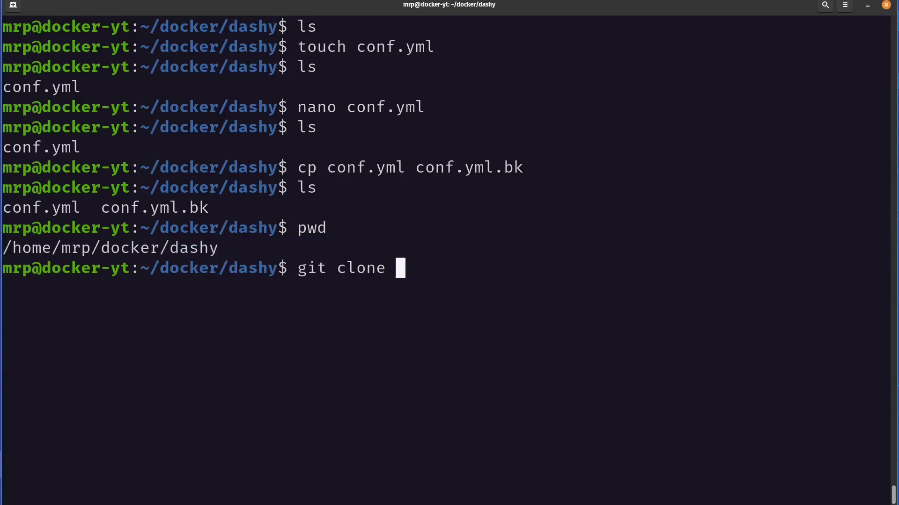
{"action": "key", "text": "ctrl+c"}
{"action": "type", "text": "git"}
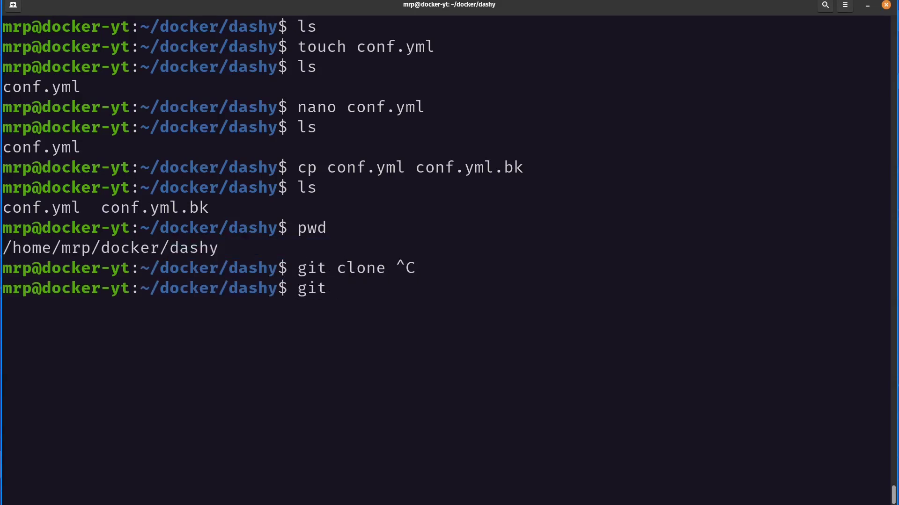
{"action": "key", "text": "Return"}
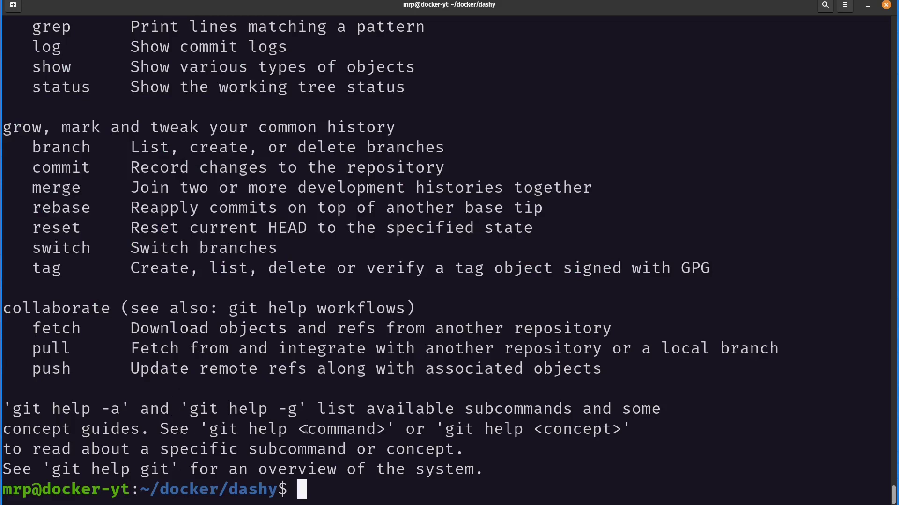
{"action": "key", "text": "ctrl+l"}
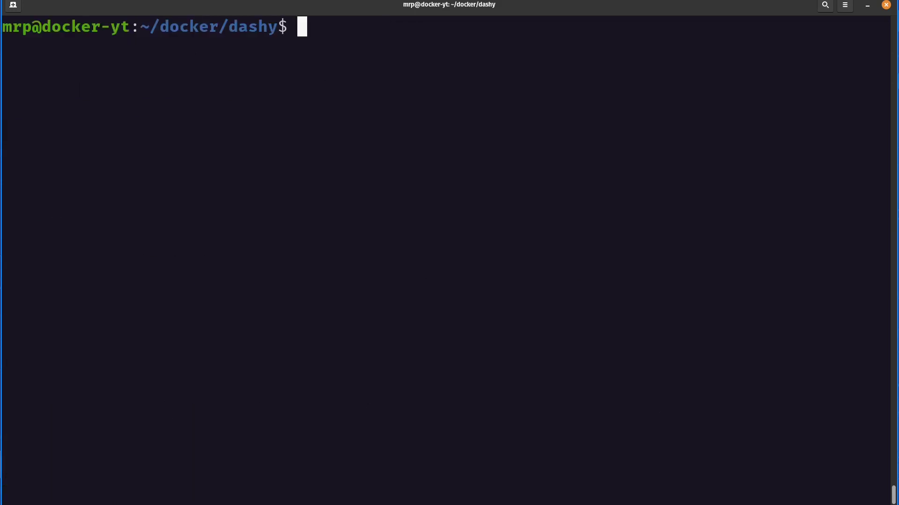
{"action": "type", "text": "git clone"}
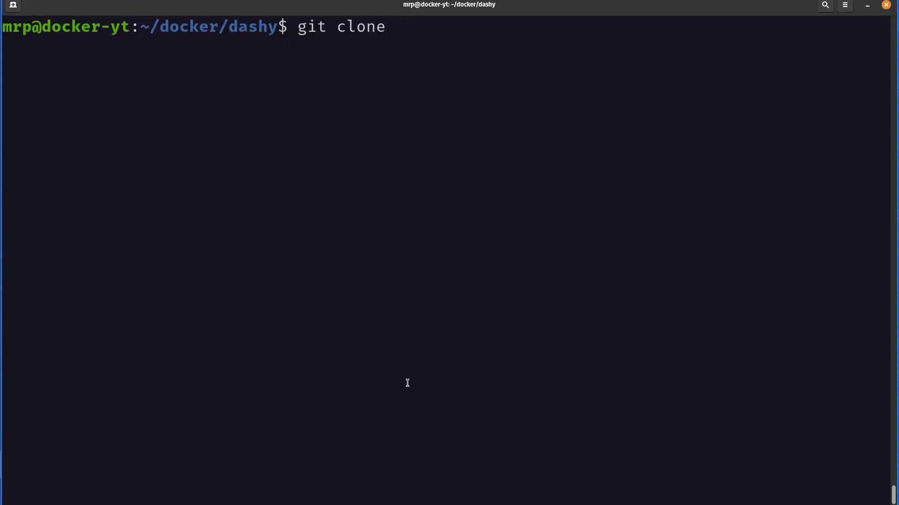
{"action": "right_click", "coordinate": [439, 58]}
{"action": "left_click", "coordinate": [476, 91]}
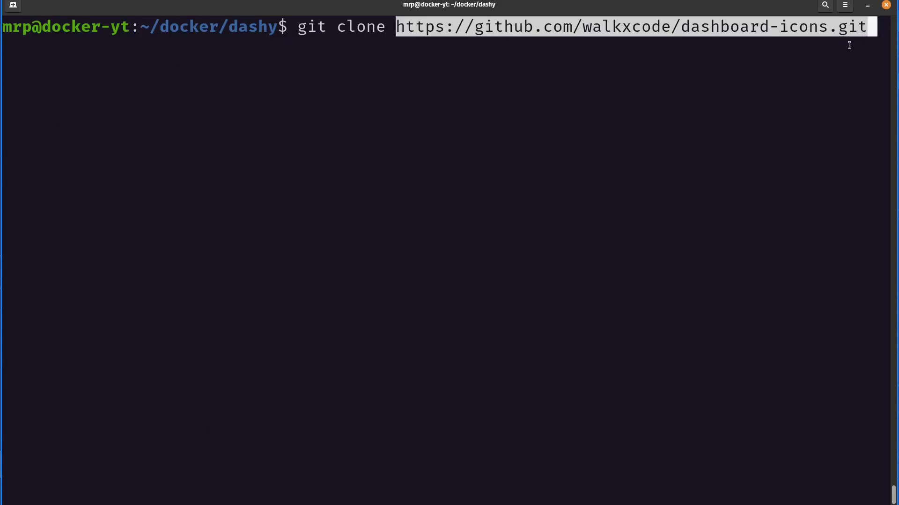
{"action": "key", "text": "End"}
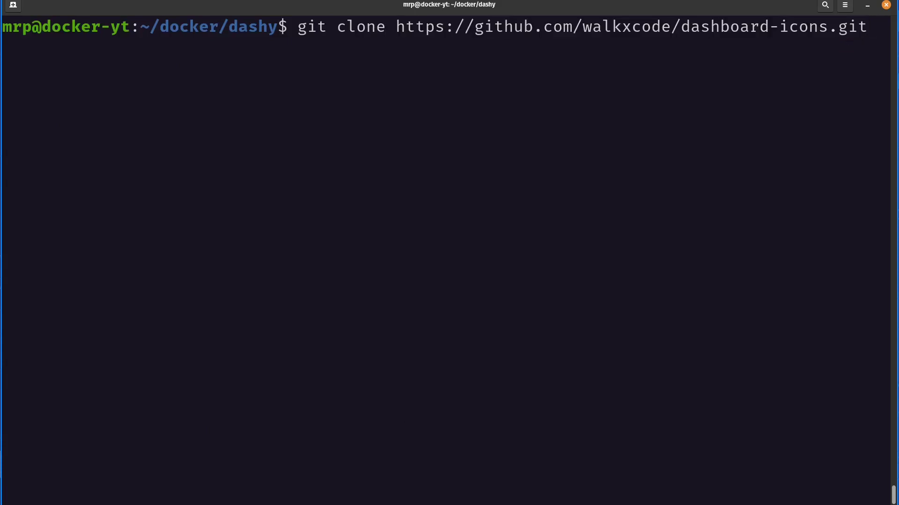
{"action": "key", "text": "Return"}
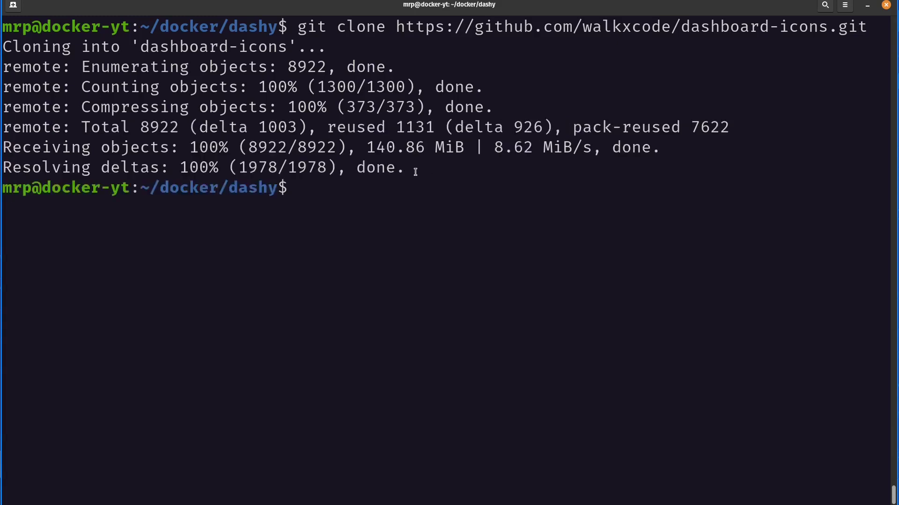
List the dashy directory, enter dashboard-icons and list its contents, and change into its png folder.
{"action": "key", "text": "ctrl+l"}
{"action": "type", "text": "ls"}
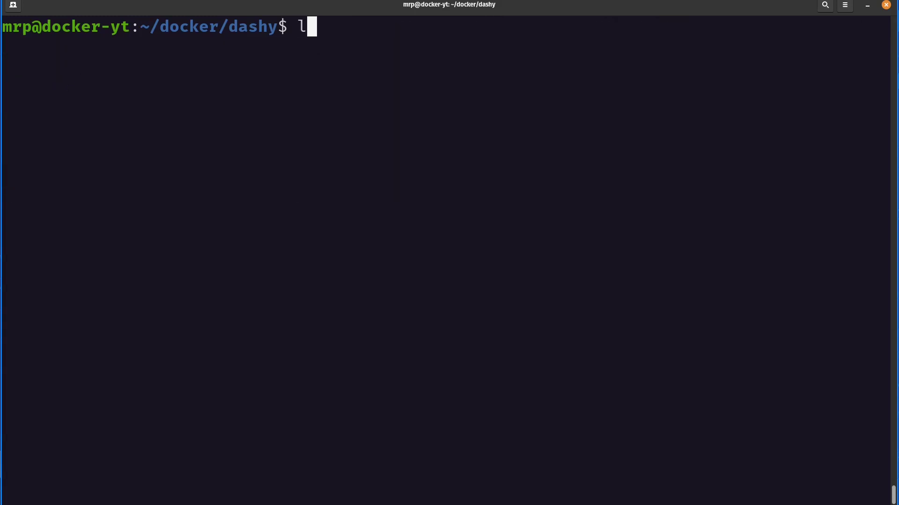
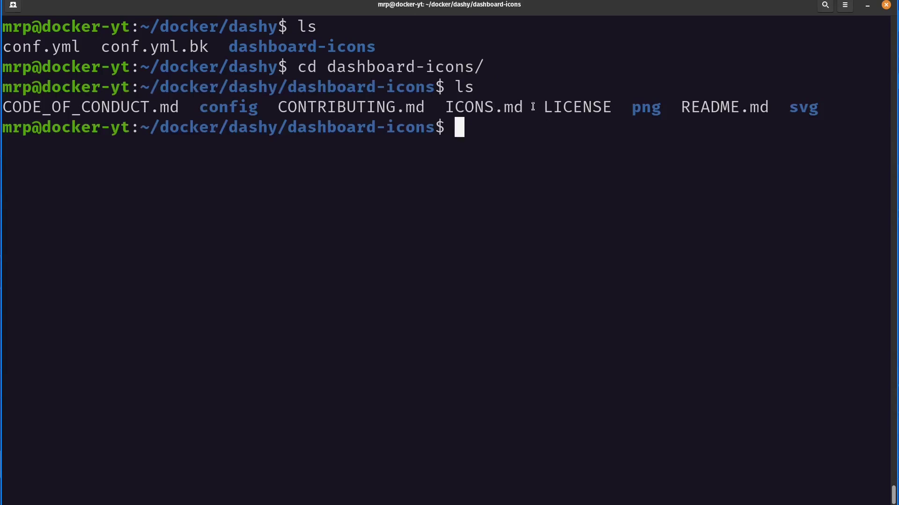
{"action": "double_click", "coordinate": [645, 109]}
{"action": "left_click", "coordinate": [622, 190]}
{"action": "type", "text": "cd p"}
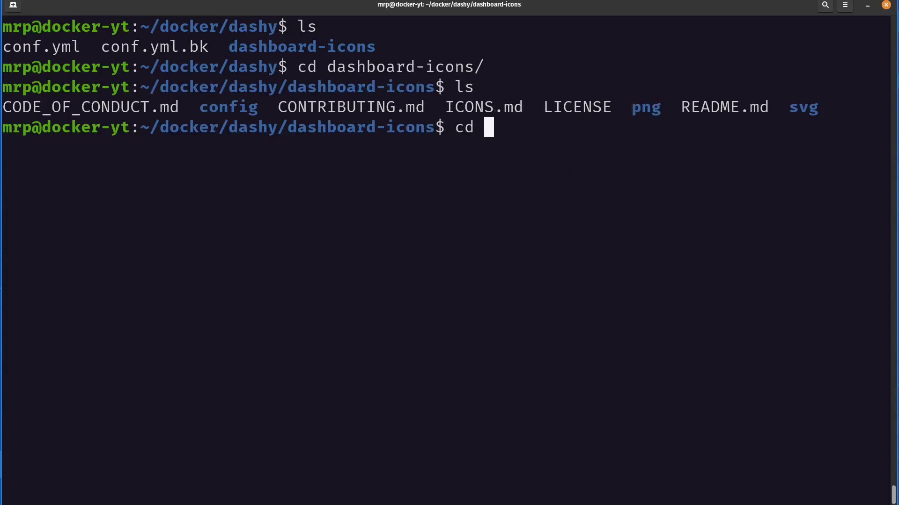
{"action": "key", "text": "Tab"}
{"action": "key", "text": "Return"}
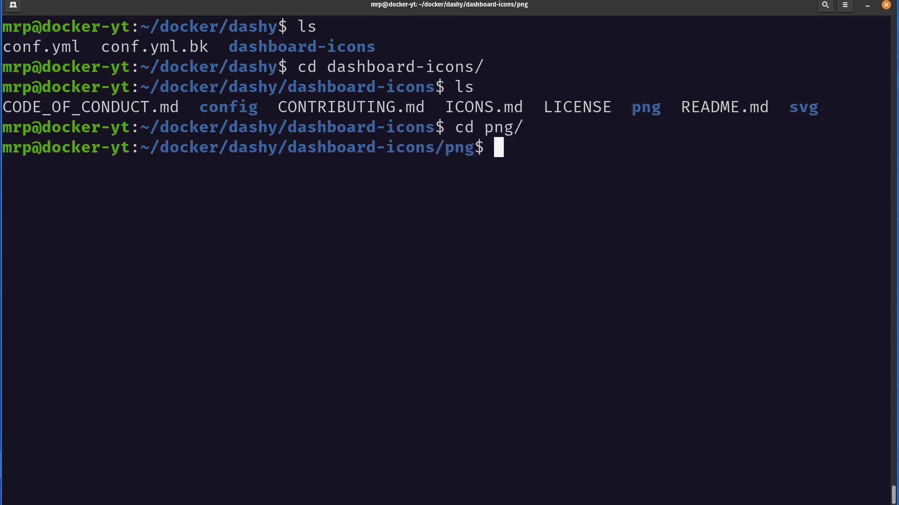
List the png folder, browse through the available icon files, and clear the terminal.
{"action": "type", "text": "ls"}
{"action": "key", "text": "Return"}
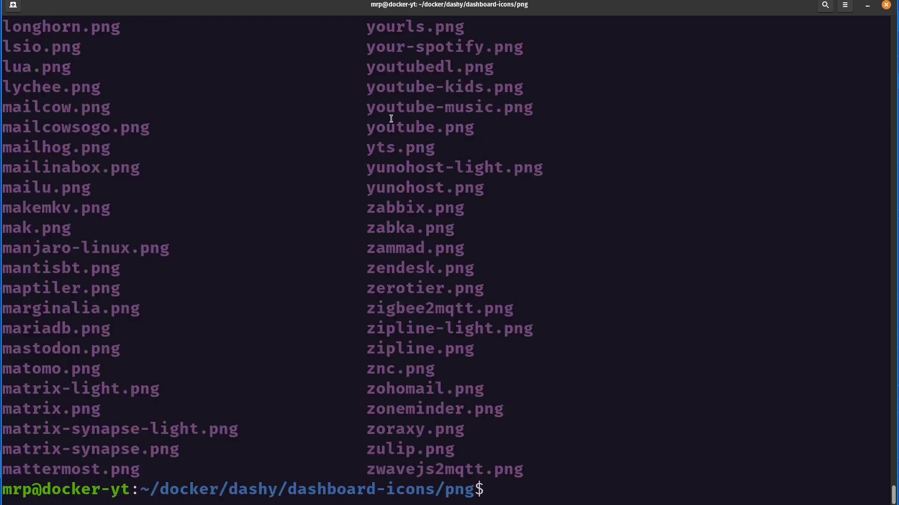
{"action": "scroll", "coordinate": [415, 319], "scroll_direction": "up", "scroll_amount": 20}
{"action": "scroll", "coordinate": [417, 320], "scroll_direction": "up", "scroll_amount": 20}
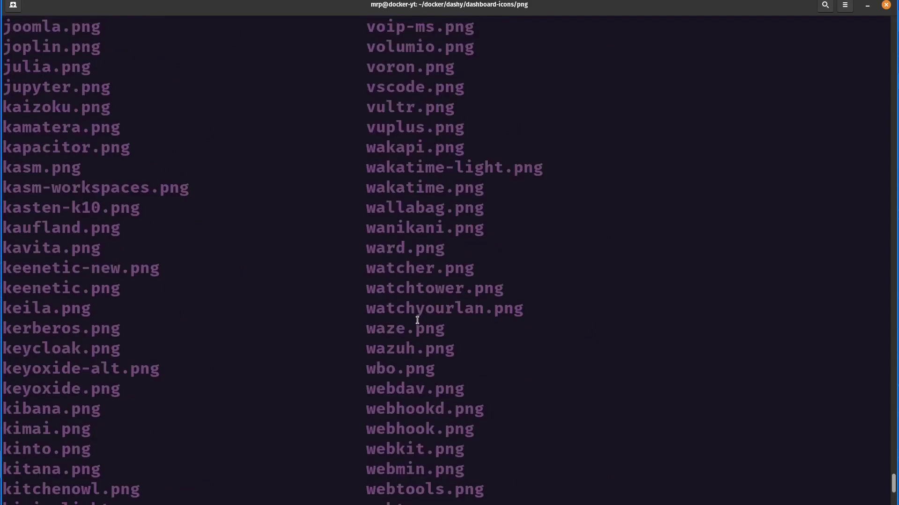
{"action": "scroll", "coordinate": [414, 310], "scroll_direction": "up", "scroll_amount": 3}
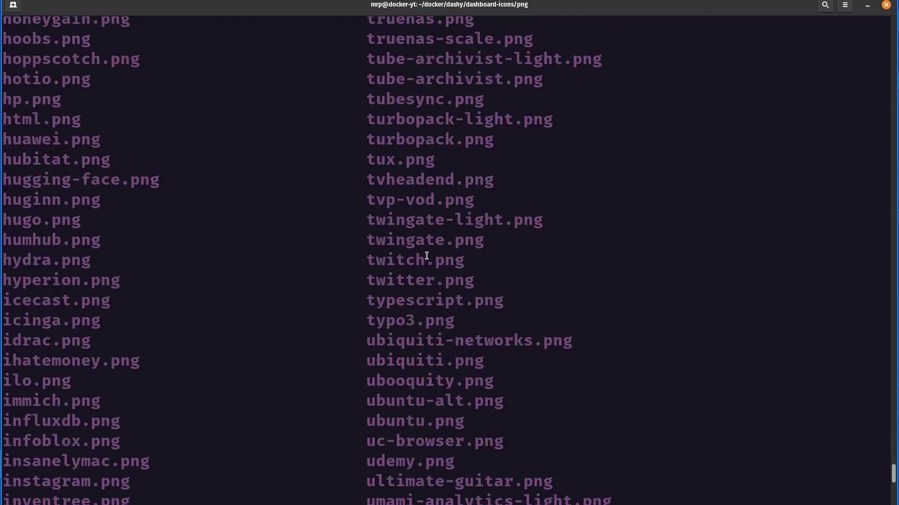
{"action": "scroll", "coordinate": [427, 256], "scroll_direction": "down", "scroll_amount": 20}
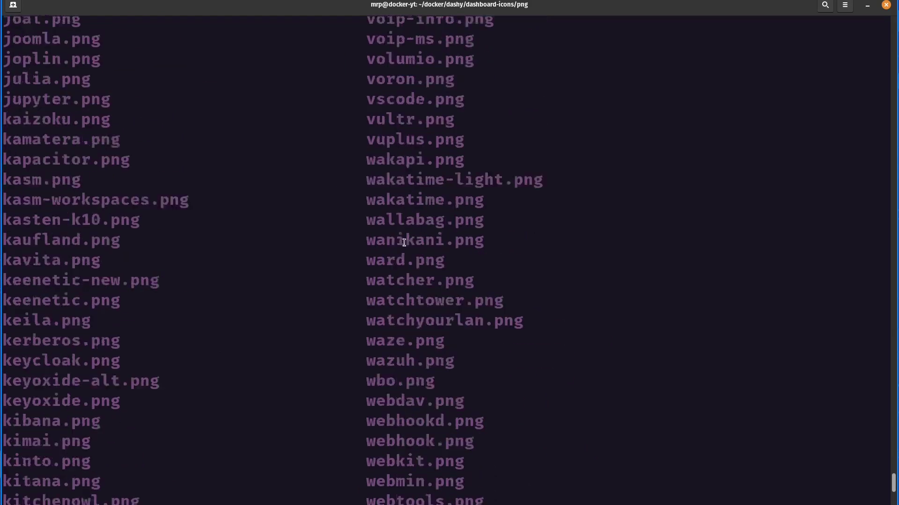
{"action": "scroll", "coordinate": [403, 239], "scroll_direction": "down", "scroll_amount": 2}
{"action": "scroll", "coordinate": [416, 268], "scroll_direction": "down", "scroll_amount": 15}
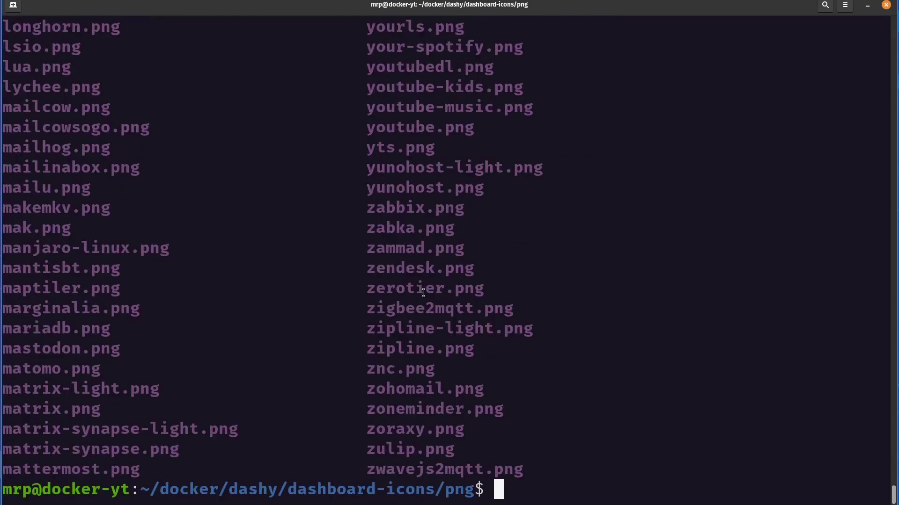
{"action": "key", "text": "ctrl+l"}
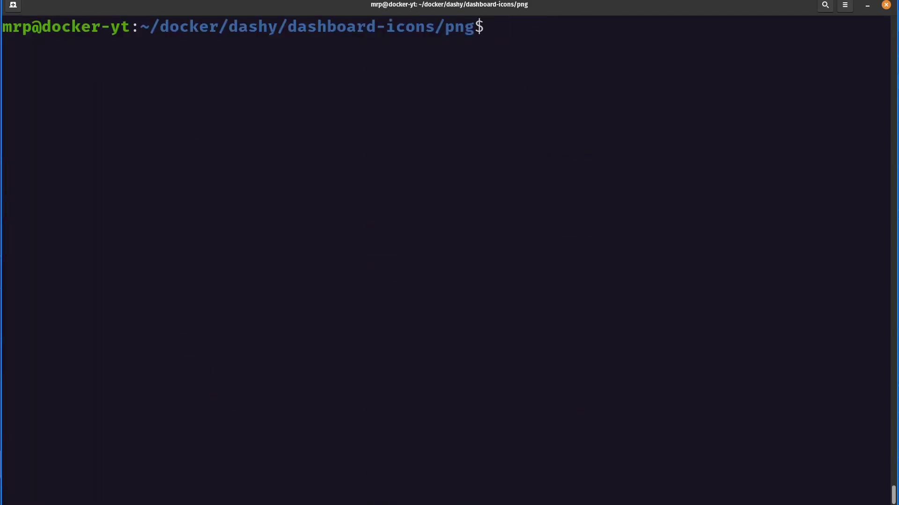
List the icon files once more, check the png directory in the prompt, and clear the terminal.
{"action": "type", "text": "ls |"}
{"action": "key", "text": "BackSpace"}
{"action": "key", "text": "BackSpace"}
{"action": "key", "text": "BackSpace"}
{"action": "key", "text": "Return"}
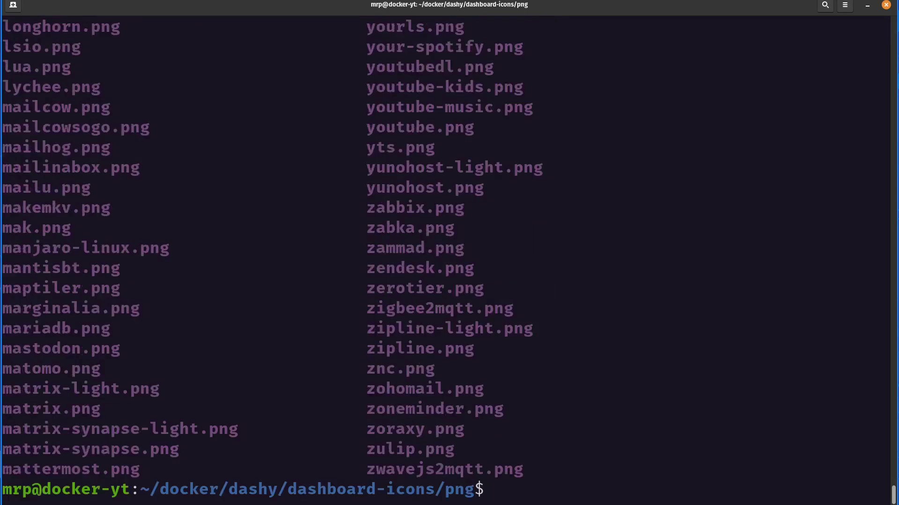
{"action": "left_click_drag", "start_coordinate": [23, 47], "coordinate": [429, 396]}
{"action": "left_click", "coordinate": [430, 397]}
{"action": "left_click_drag", "start_coordinate": [447, 494], "coordinate": [482, 489]}
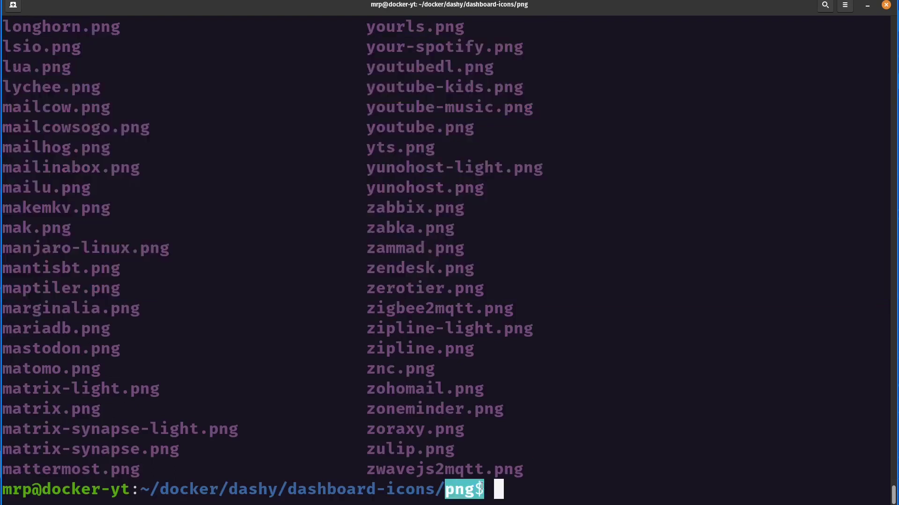
{"action": "left_click", "coordinate": [503, 468]}
{"action": "key", "text": "ctrl+l"}
Search the png folder for Plex icons with ls | grep plex and examine the matching file names.
{"action": "type", "text": "ls | "}
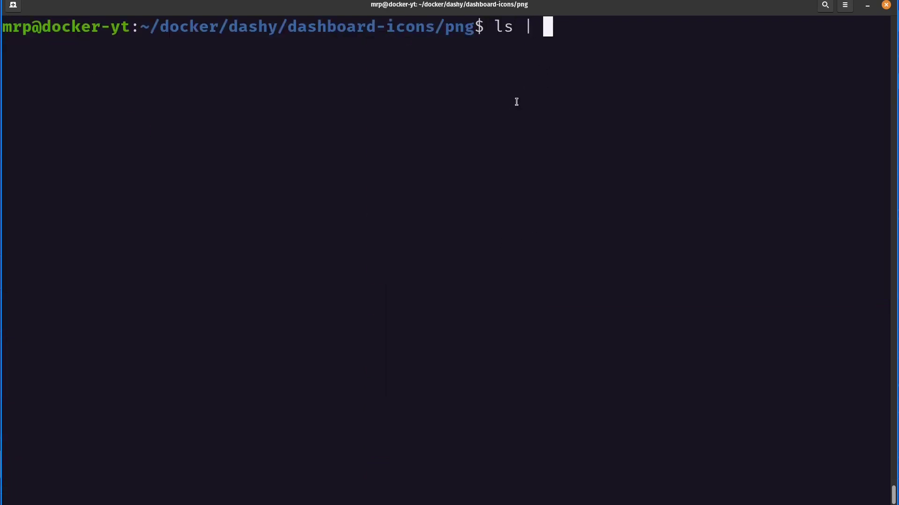
{"action": "type", "text": "grep plex"}
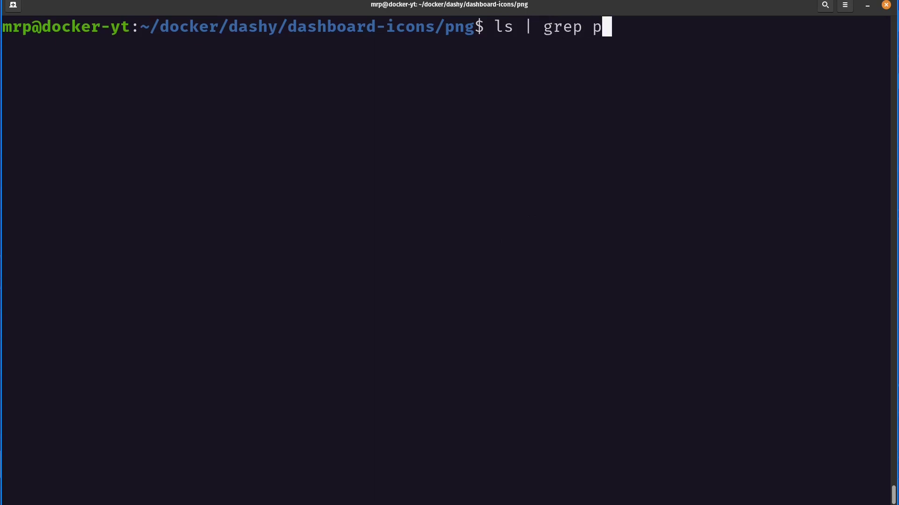
{"action": "double_click", "coordinate": [504, 27]}
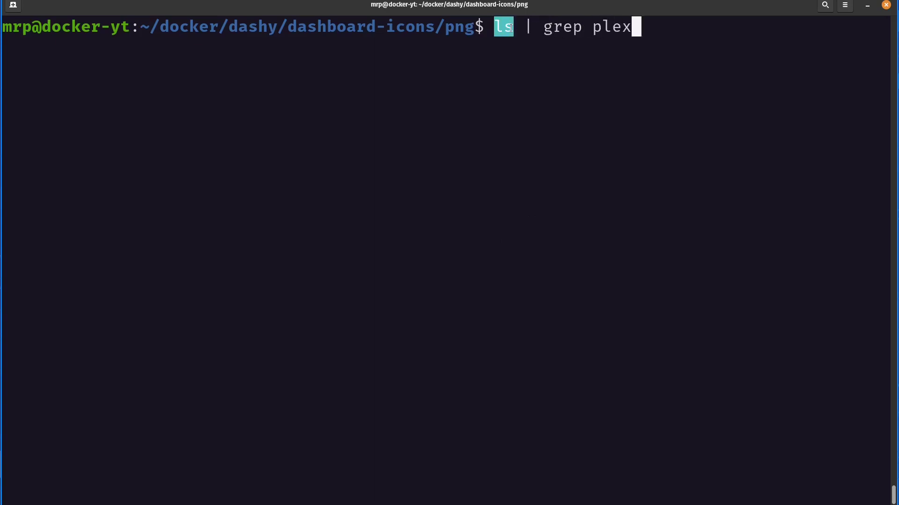
{"action": "left_click_drag", "start_coordinate": [533, 27], "coordinate": [632, 27]}
{"action": "left_click", "coordinate": [587, 28]}
{"action": "left_click", "coordinate": [585, 27]}
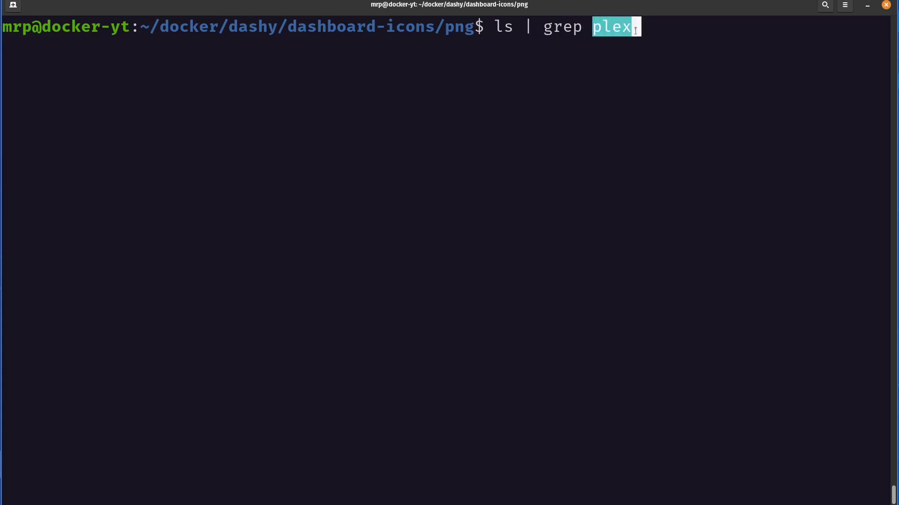
{"action": "left_click", "coordinate": [613, 47]}
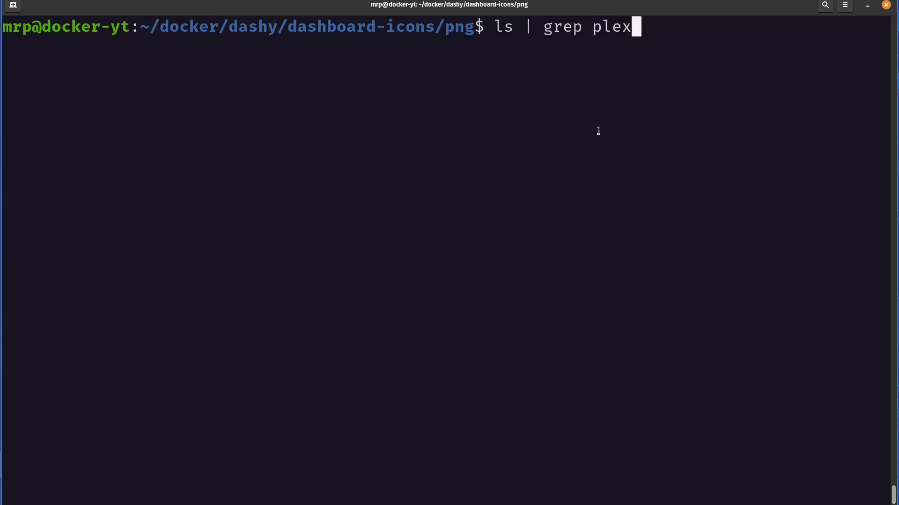
{"action": "key", "text": "Return"}
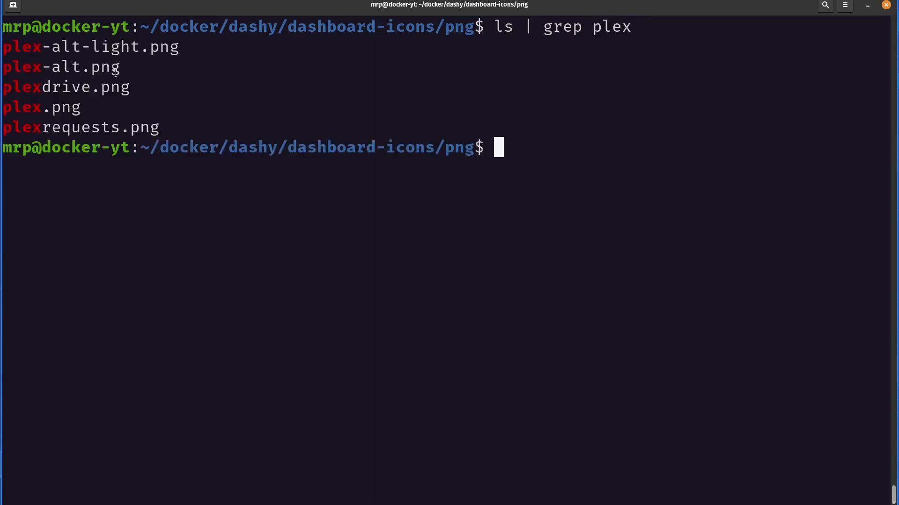
{"action": "left_click_drag", "start_coordinate": [103, 108], "coordinate": [163, 128]}
{"action": "left_click", "coordinate": [65, 127]}
{"action": "left_click", "coordinate": [218, 134]}
Reuse the search command to look for filebrowser icons with ls | grep filebrowser and examine the result.
{"action": "key", "text": "Up"}
{"action": "key", "text": "BackSpace"}
{"action": "key", "text": "BackSpace"}
{"action": "key", "text": "BackSpace"}
{"action": "key", "text": "BackSpace"}
{"action": "type", "text": "filebrowser"}
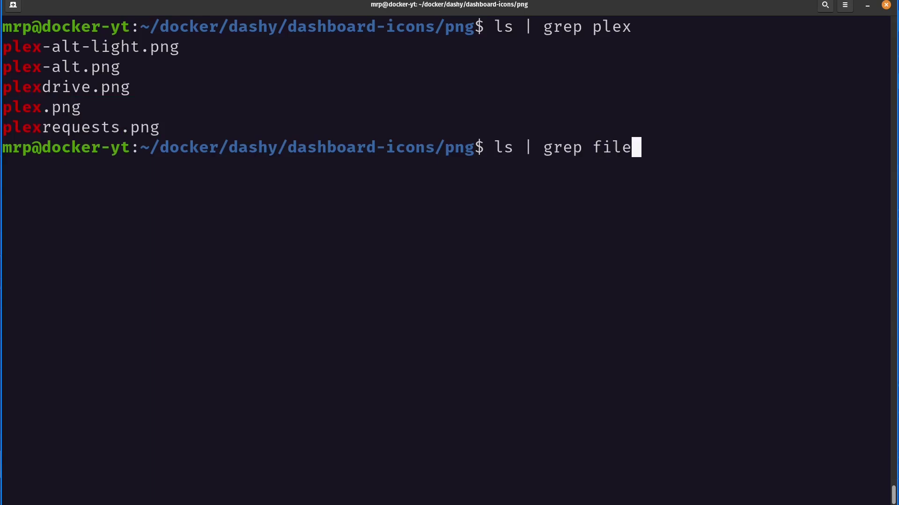
{"action": "key", "text": "Return"}
{"action": "left_click_drag", "start_coordinate": [165, 169], "coordinate": [20, 169]}
{"action": "left_click", "coordinate": [77, 186]}
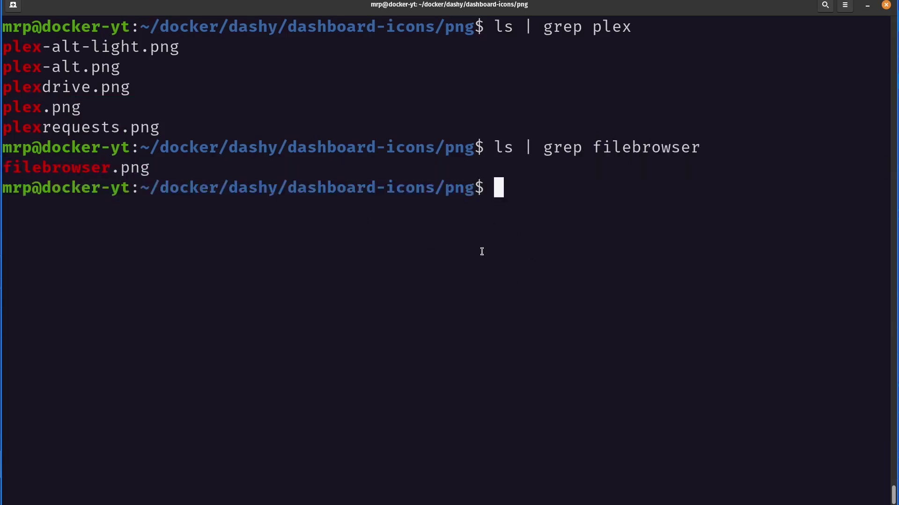
Print the current working directory with pwd and copy the full path of the png icon folder.
{"action": "type", "text": "pwd"}
{"action": "key", "text": "Return"}
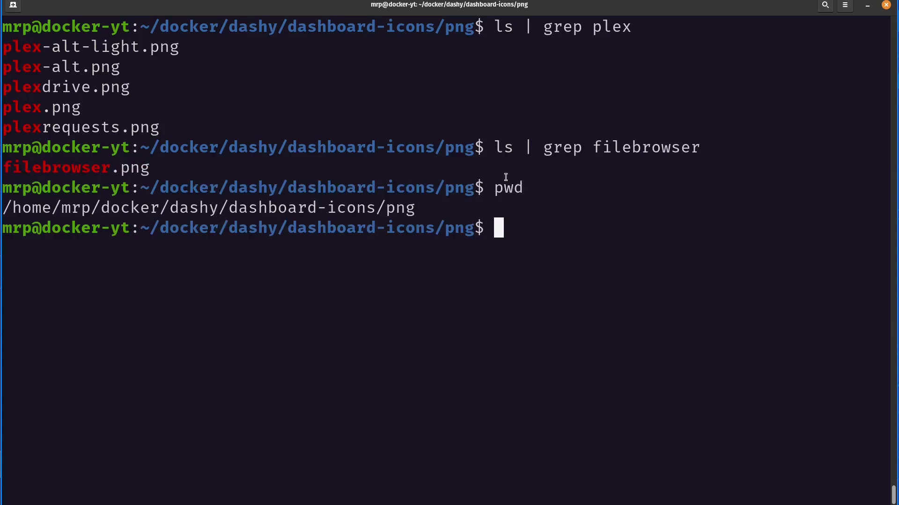
{"action": "left_click_drag", "start_coordinate": [416, 206], "coordinate": [4, 208]}
{"action": "right_click", "coordinate": [41, 210]}
{"action": "left_click", "coordinate": [66, 217]}
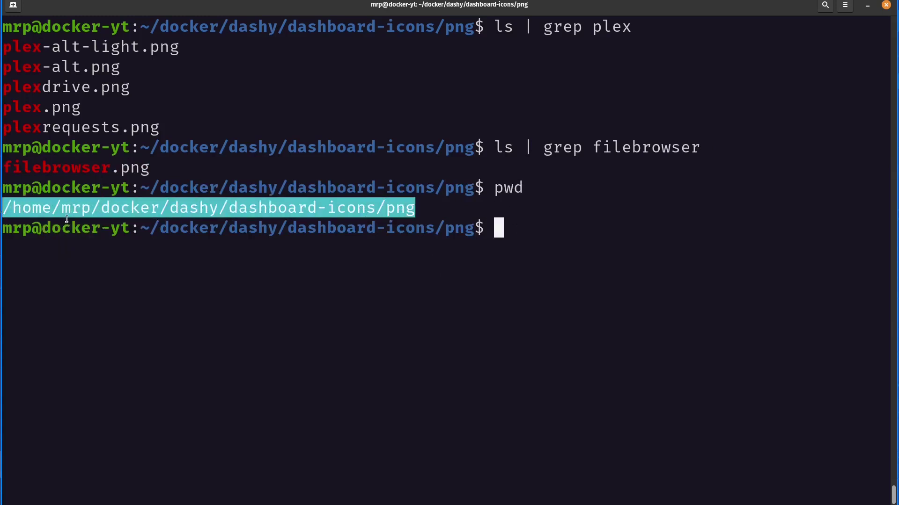
Switch to Portainer's new stack page and replace the second volume's host path with /home/mrp/docker/dashy/dashboard-icons/png, keeping the container path.
{"action": "key", "text": "alt+Tab"}
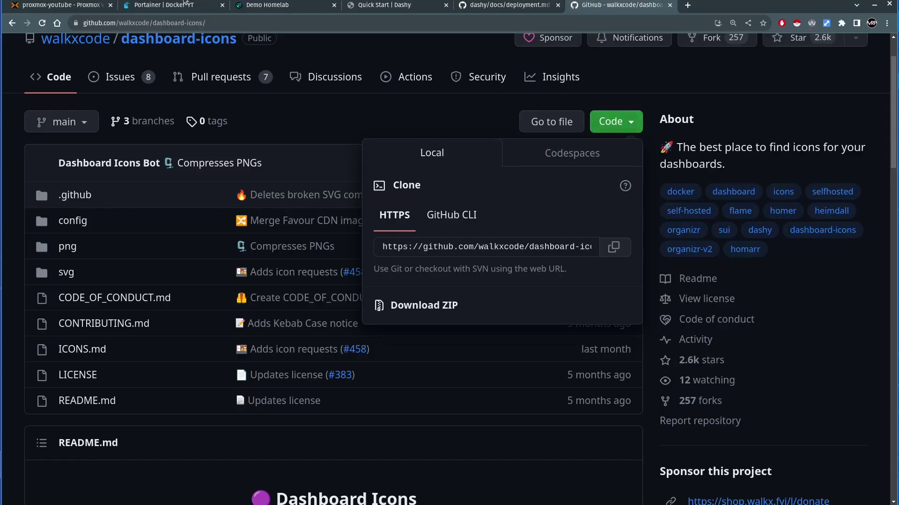
{"action": "left_click", "coordinate": [170, 5]}
{"action": "left_click", "coordinate": [321, 313]}
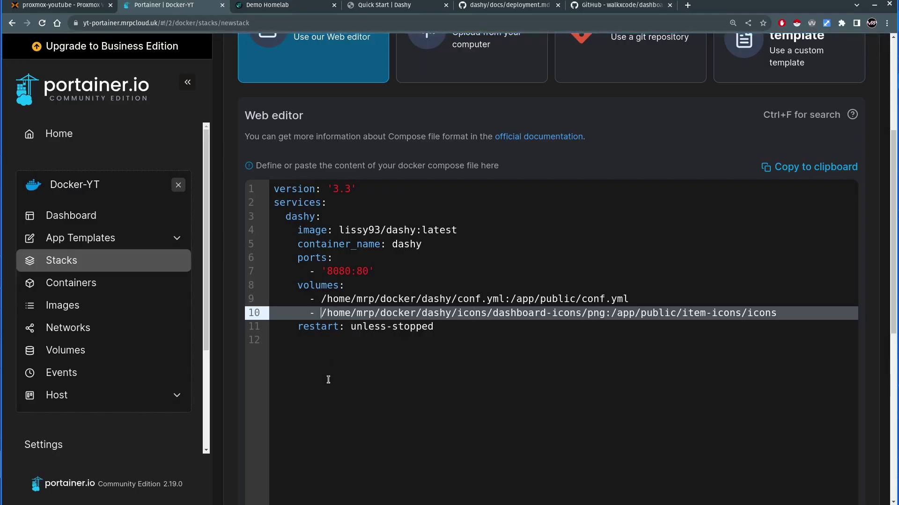
{"action": "key", "text": "Delete"}
{"action": "key", "text": "Delete"}
{"action": "key", "text": "Delete"}
{"action": "key", "text": "Delete"}
{"action": "key", "text": "Delete"}
{"action": "key", "text": "Delete"}
{"action": "key", "text": "Delete"}
{"action": "key", "text": "Delete"}
{"action": "key", "text": "Delete"}
{"action": "key", "text": "Delete"}
{"action": "key", "text": "Delete"}
{"action": "key", "text": "Delete"}
{"action": "key", "text": "Delete"}
{"action": "key", "text": "Delete"}
{"action": "key", "text": "Delete"}
{"action": "key", "text": "Delete"}
{"action": "key", "text": "Delete"}
{"action": "key", "text": "Delete"}
{"action": "key", "text": "Delete"}
{"action": "key", "text": "Delete"}
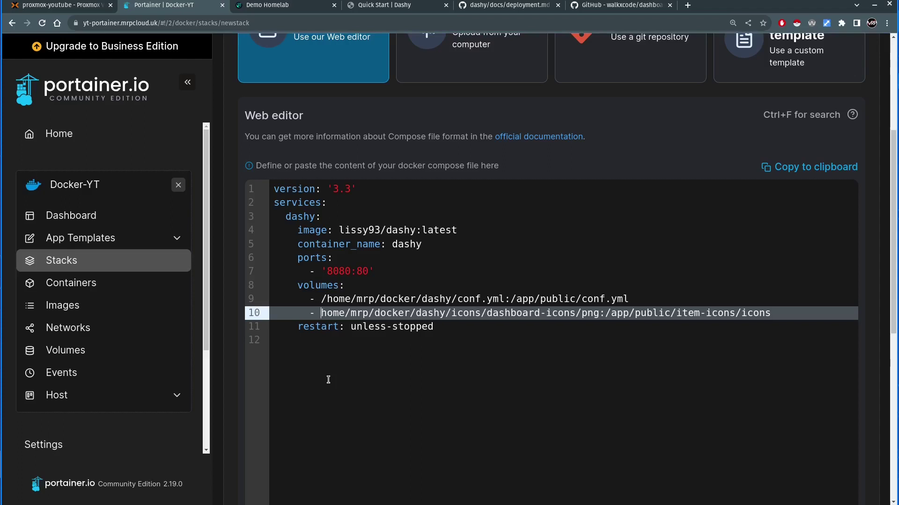
{"action": "key", "text": "Delete"}
{"action": "key", "text": "Delete"}
{"action": "key", "text": "Delete"}
{"action": "key", "text": "Delete"}
{"action": "key", "text": "Delete"}
{"action": "key", "text": "Delete"}
{"action": "key", "text": "Delete"}
{"action": "key", "text": "Delete"}
{"action": "key", "text": "Delete"}
{"action": "key", "text": "Delete"}
{"action": "key", "text": "Delete"}
{"action": "key", "text": "Delete"}
{"action": "key", "text": "Delete"}
{"action": "key", "text": "Delete"}
{"action": "key", "text": "Delete"}
{"action": "key", "text": "Delete"}
{"action": "key", "text": "Delete"}
{"action": "key", "text": "Delete"}
{"action": "key", "text": "Delete"}
{"action": "key", "text": "Delete"}
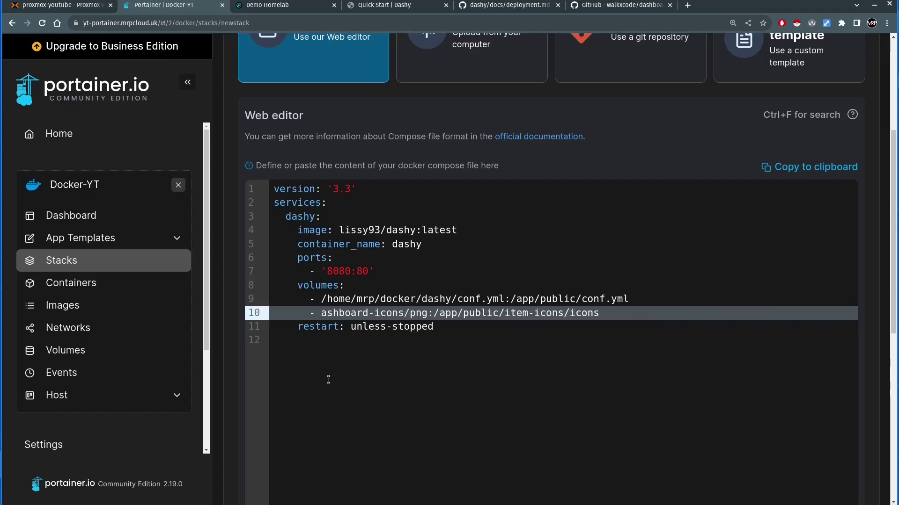
{"action": "key", "text": "Delete"}
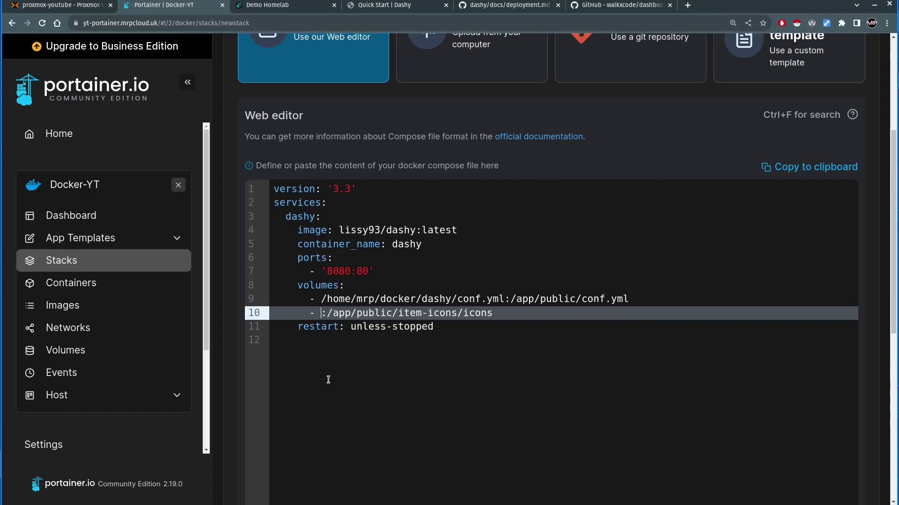
{"action": "key", "text": "ctrl+v"}
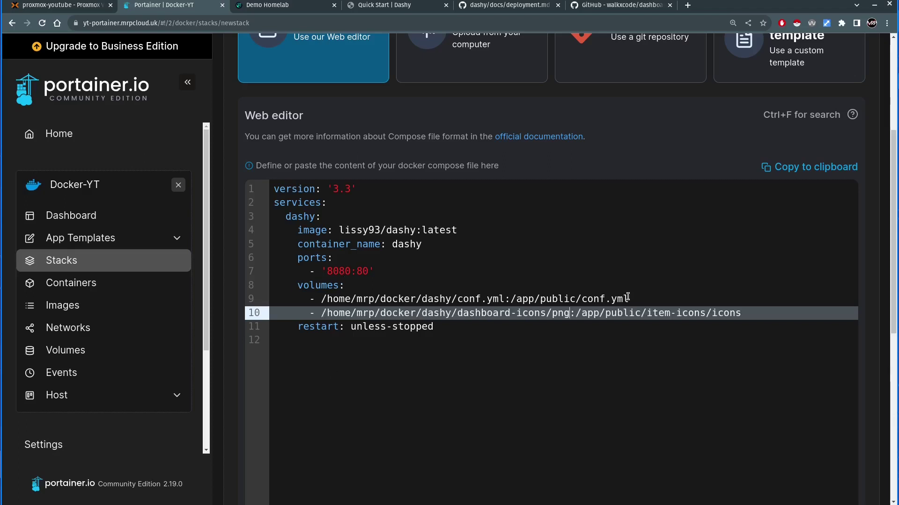
Review the conf.yml and dashboard-icons volume mappings in the compose file, checking the host and container paths.
{"action": "left_click_drag", "start_coordinate": [627, 298], "coordinate": [587, 298]}
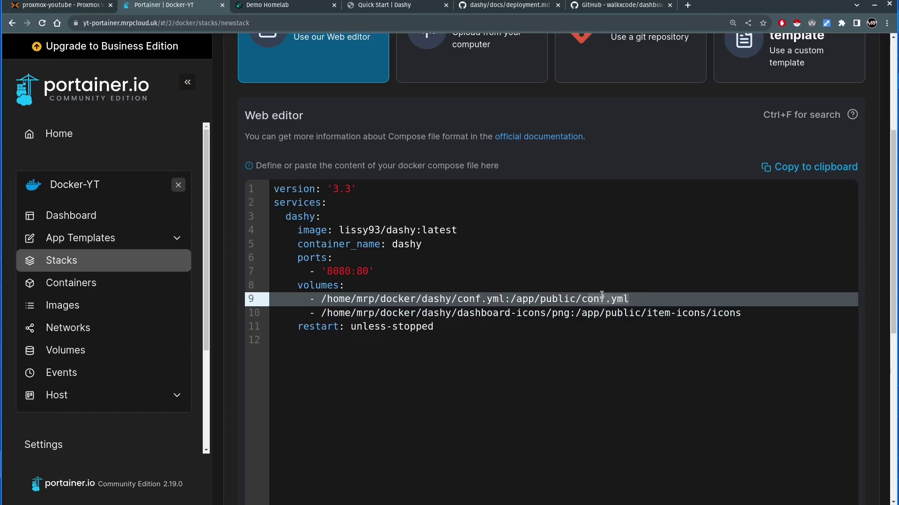
{"action": "left_click_drag", "start_coordinate": [451, 299], "coordinate": [494, 300]}
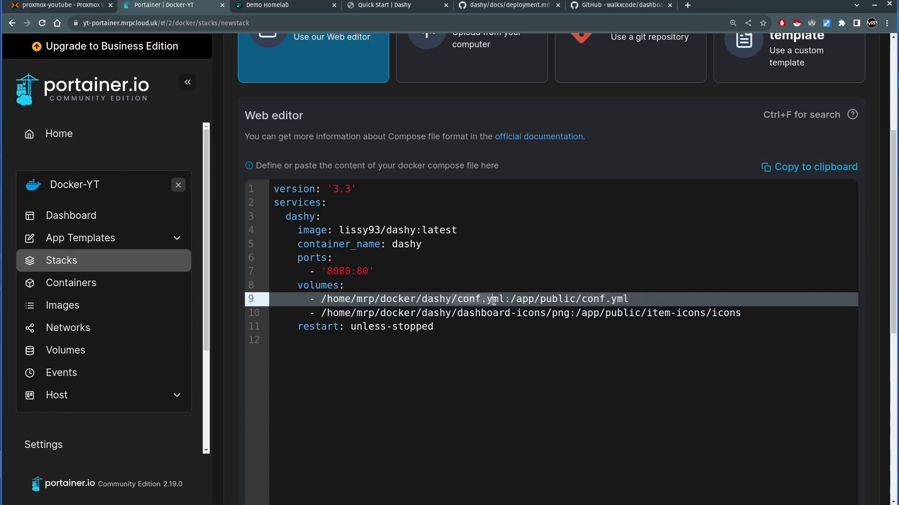
{"action": "left_click", "coordinate": [687, 313]}
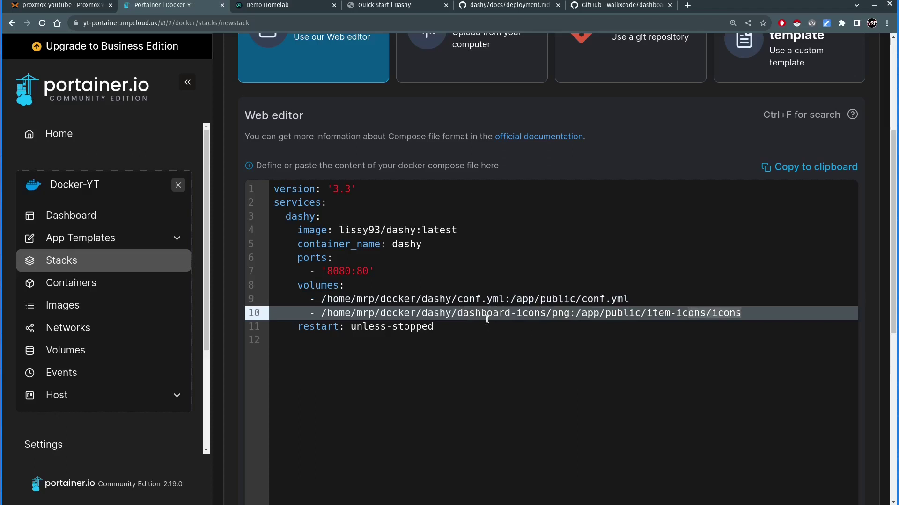
{"action": "double_click", "coordinate": [561, 313]}
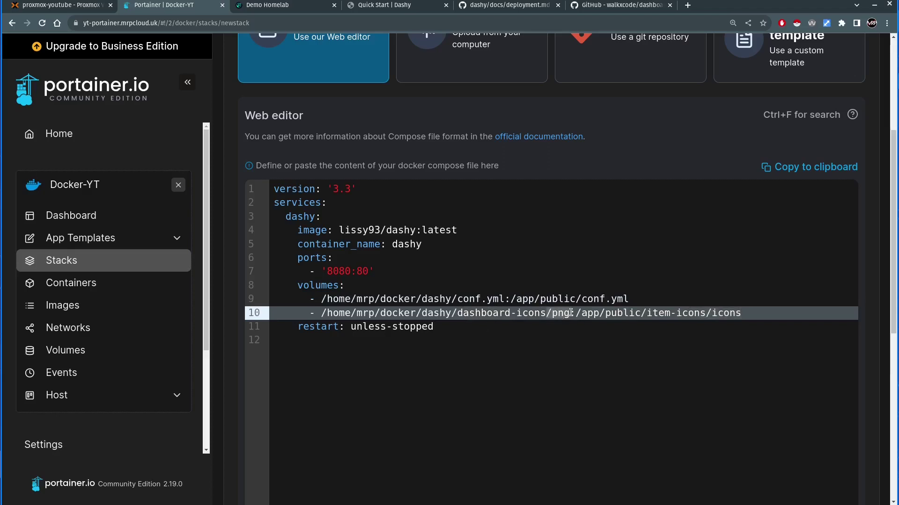
{"action": "left_click", "coordinate": [566, 344]}
Switch to the terminal, move up to the dashboard-icons folder, list its contents, and examine the png and svg folders.
{"action": "key", "text": "alt+Tab"}
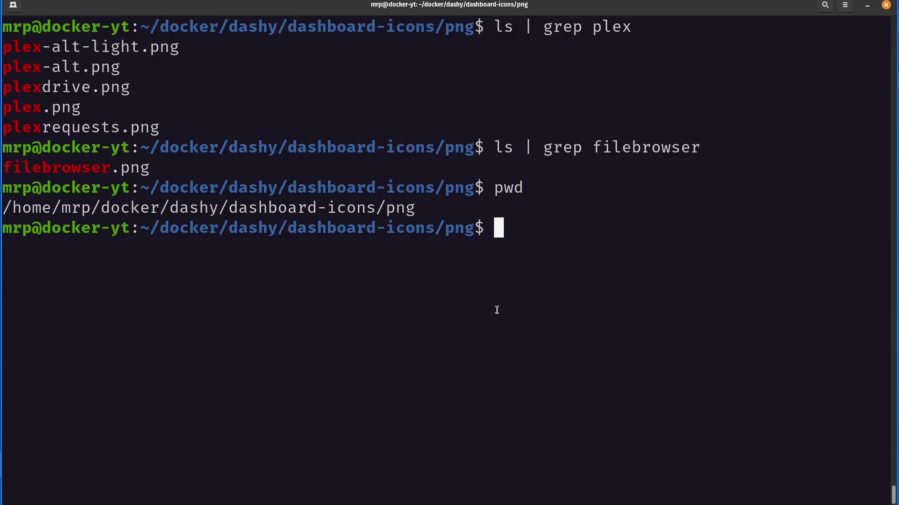
{"action": "type", "text": "cd .."}
{"action": "key", "text": "Return"}
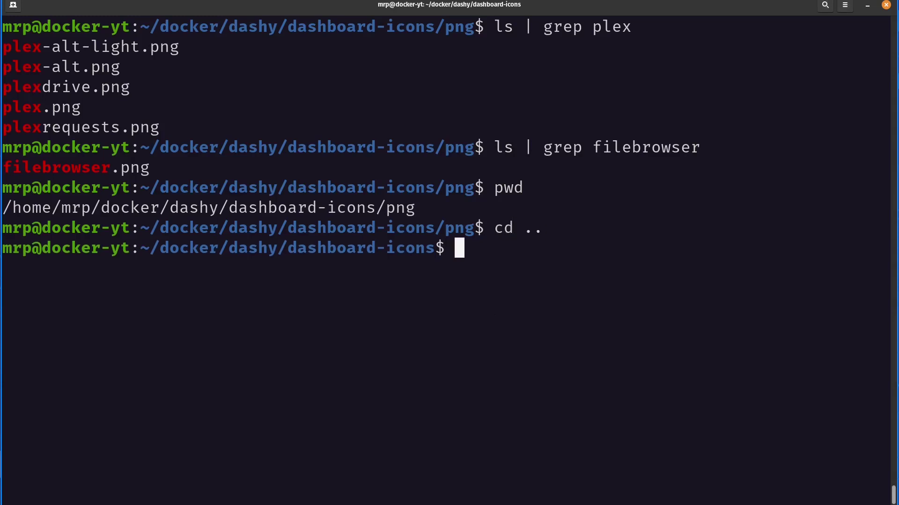
{"action": "type", "text": "ls"}
{"action": "key", "text": "Return"}
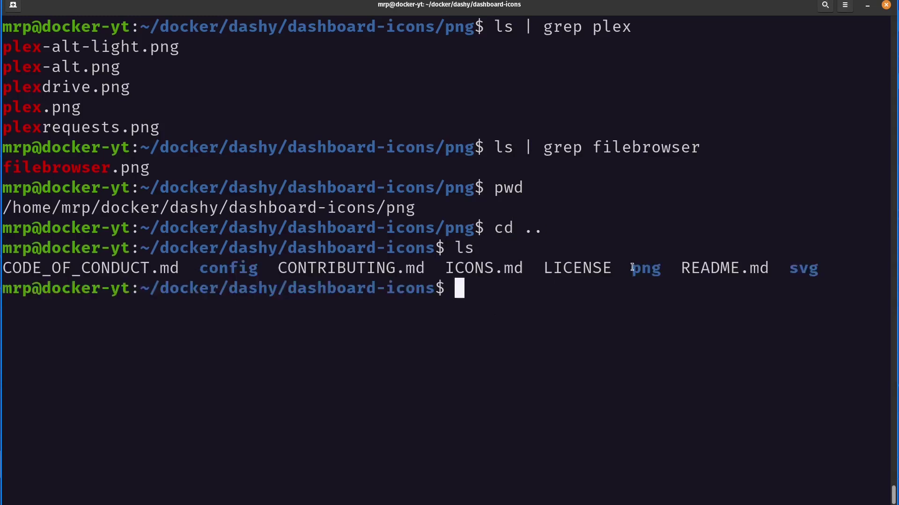
{"action": "left_click_drag", "start_coordinate": [631, 269], "coordinate": [681, 268]}
{"action": "left_click_drag", "start_coordinate": [789, 268], "coordinate": [836, 264]}
{"action": "left_click", "coordinate": [809, 288]}
{"action": "left_click_drag", "start_coordinate": [632, 268], "coordinate": [650, 269]}
{"action": "left_click_drag", "start_coordinate": [786, 278], "coordinate": [814, 281]}
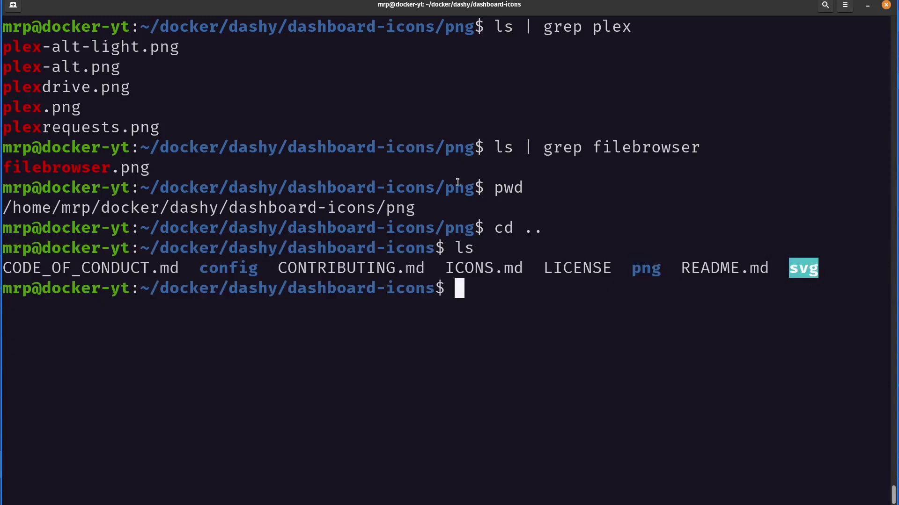
Switch back to Portainer, check the png part of the icon volume path, and deploy the dashy-yt stack.
{"action": "key", "text": "alt+Tab"}
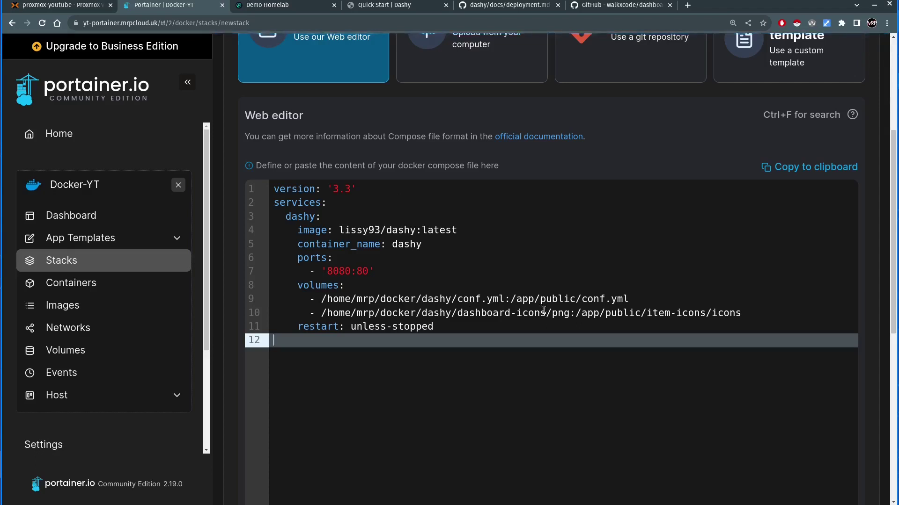
{"action": "left_click", "coordinate": [559, 313]}
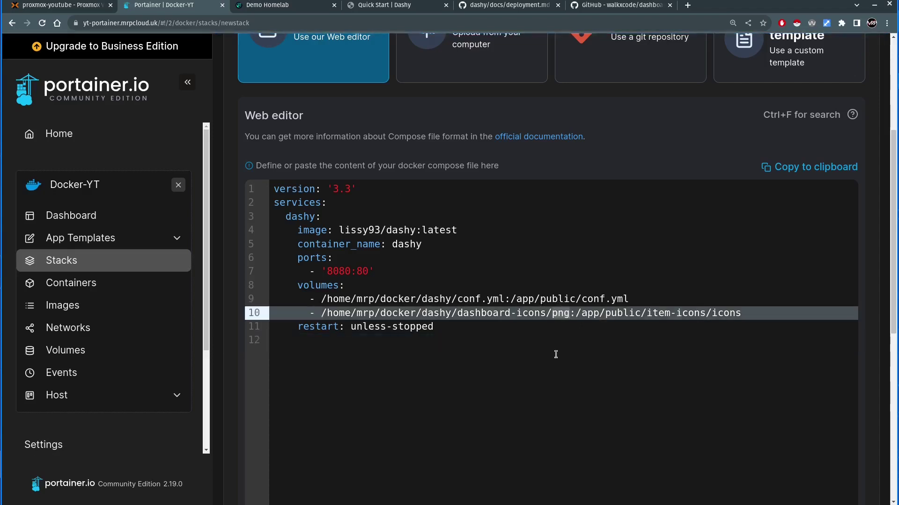
{"action": "scroll", "coordinate": [526, 412], "scroll_direction": "up", "scroll_amount": 5}
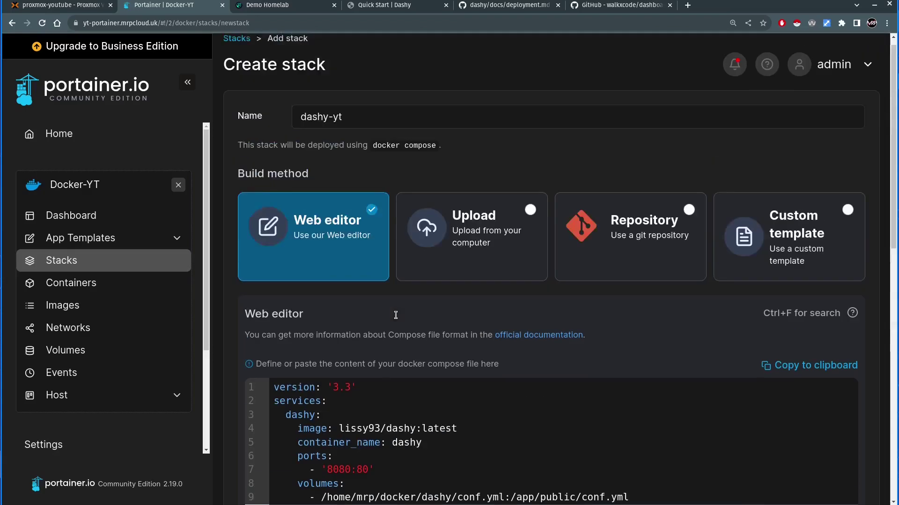
{"action": "scroll", "coordinate": [416, 130], "scroll_direction": "down", "scroll_amount": 15}
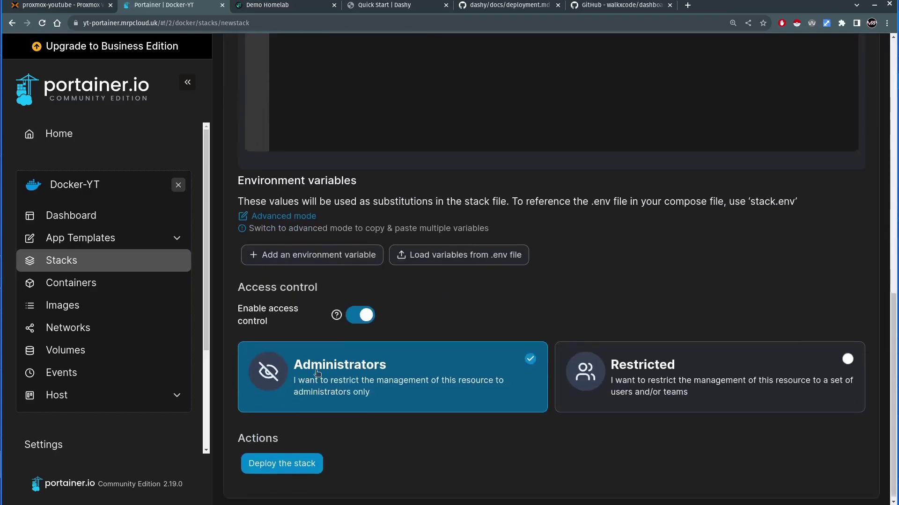
{"action": "left_click", "coordinate": [287, 467]}
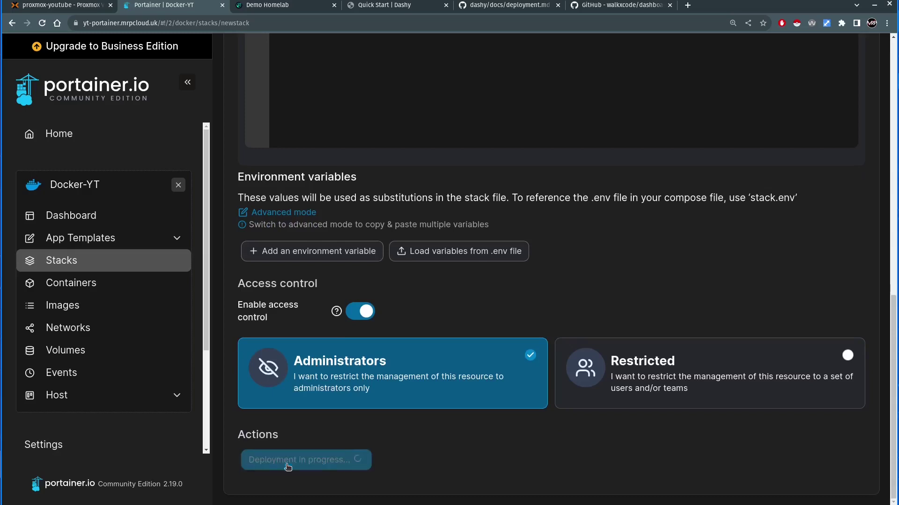
{"action": "scroll", "coordinate": [468, 333], "scroll_direction": "up", "scroll_amount": 15}
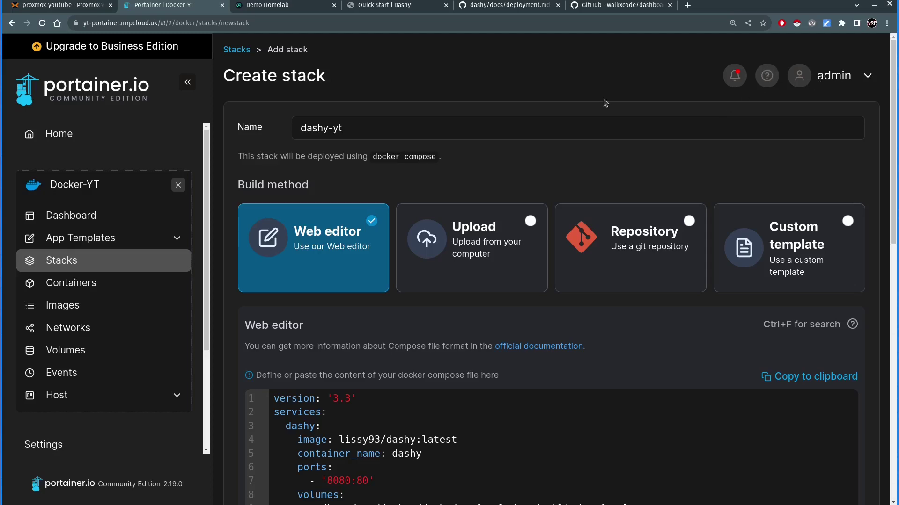
{"action": "scroll", "coordinate": [351, 257], "scroll_direction": "down", "scroll_amount": 15}
{"action": "left_click", "coordinate": [296, 461]}
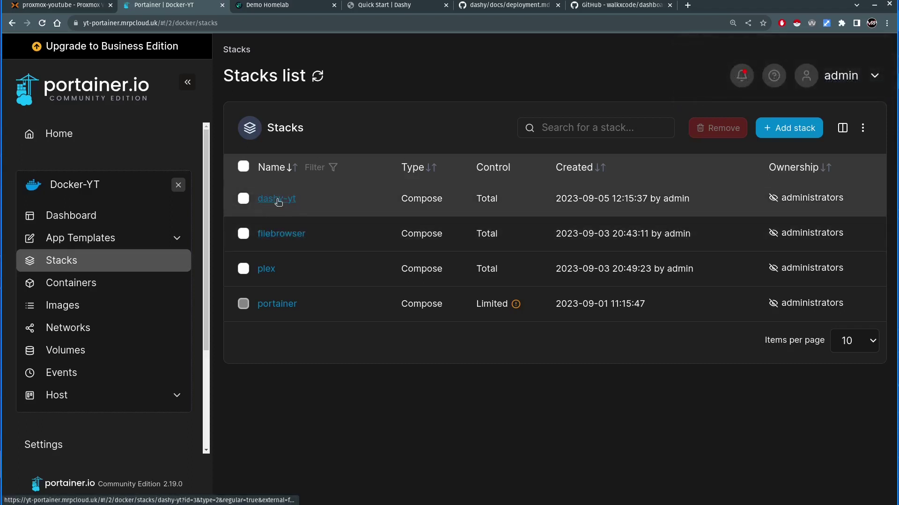
Open the dashy-yt stack and examine the logs of its dashy container.
{"action": "left_click", "coordinate": [278, 202]}
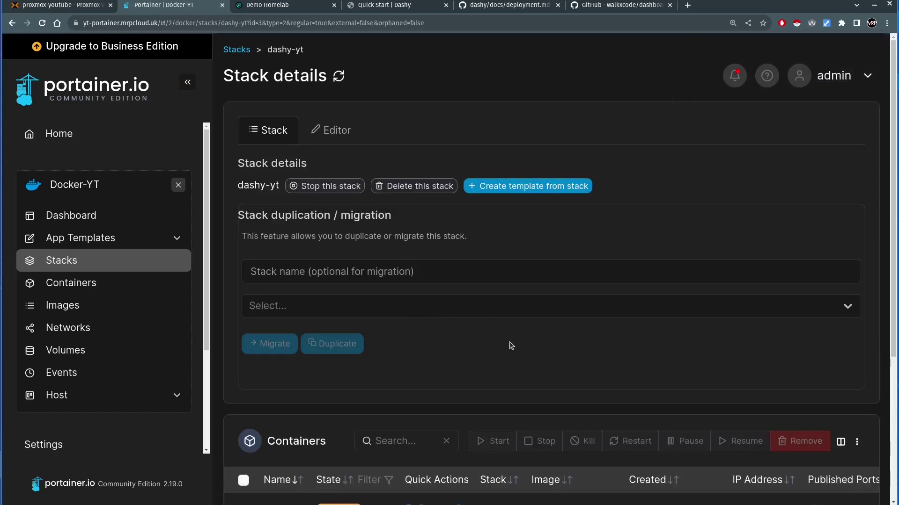
{"action": "scroll", "coordinate": [546, 298], "scroll_direction": "down", "scroll_amount": 4}
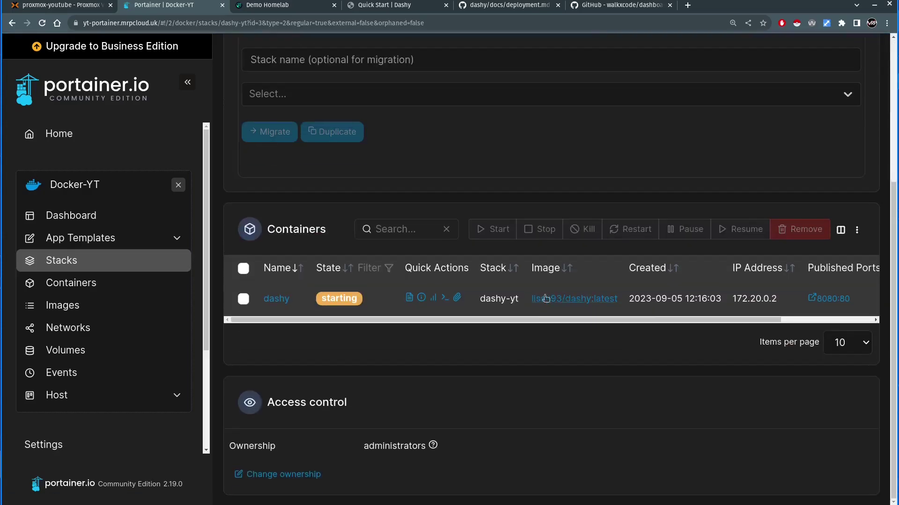
{"action": "left_click", "coordinate": [410, 302]}
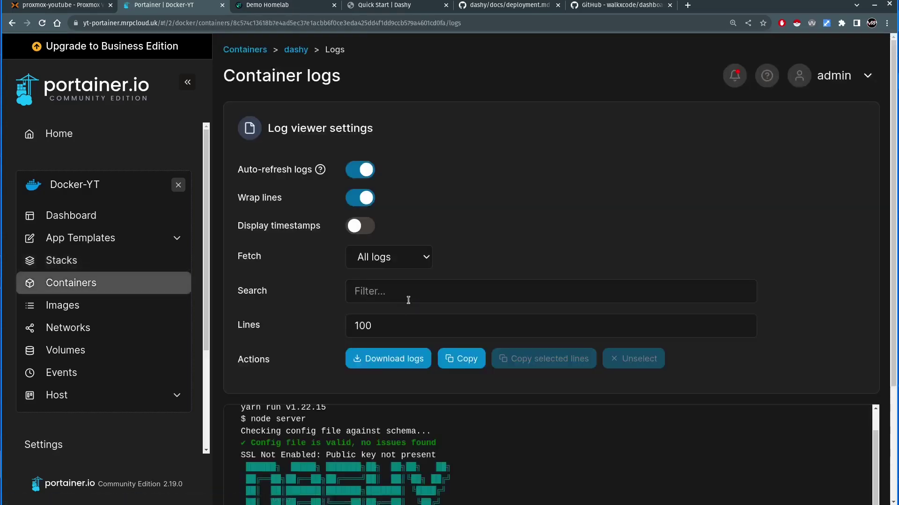
{"action": "scroll", "coordinate": [481, 252], "scroll_direction": "down", "scroll_amount": 3}
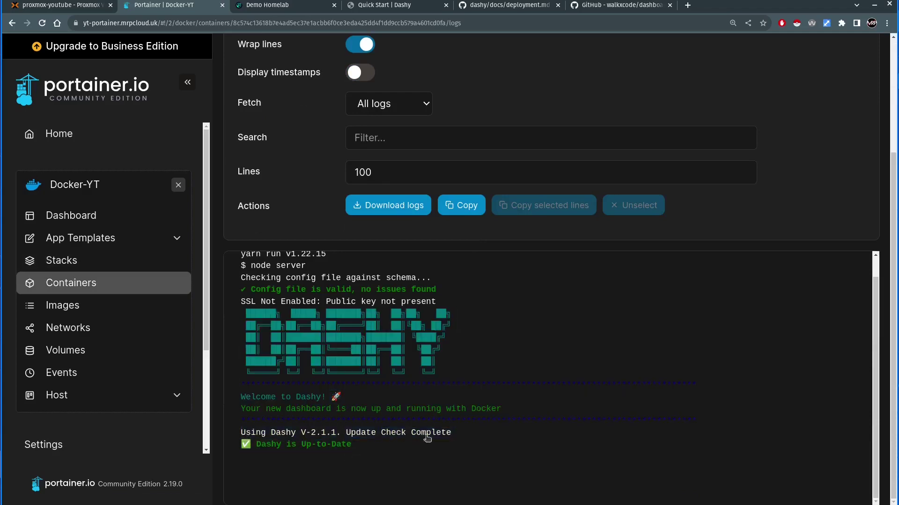
Return to the dashy-yt stack details and open the dashboard through the dashy container's published port 8080:80.
{"action": "left_click", "coordinate": [61, 260]}
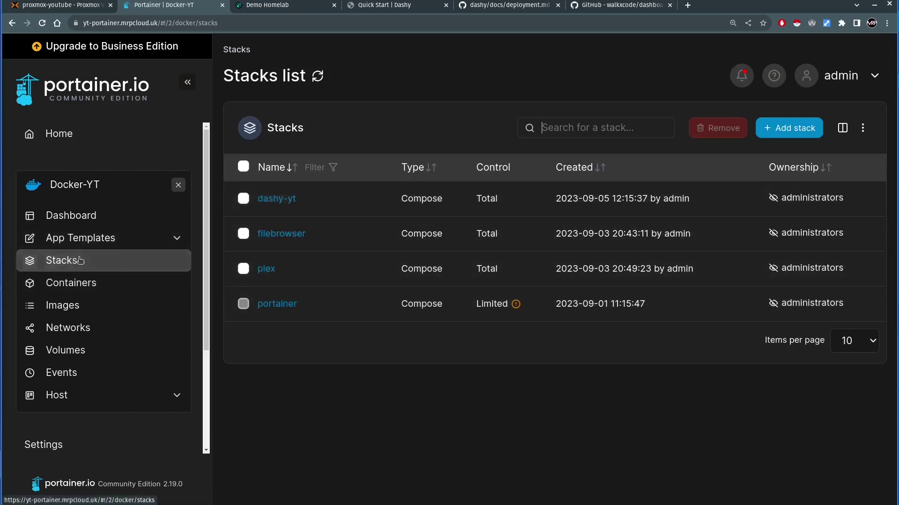
{"action": "left_click", "coordinate": [283, 199]}
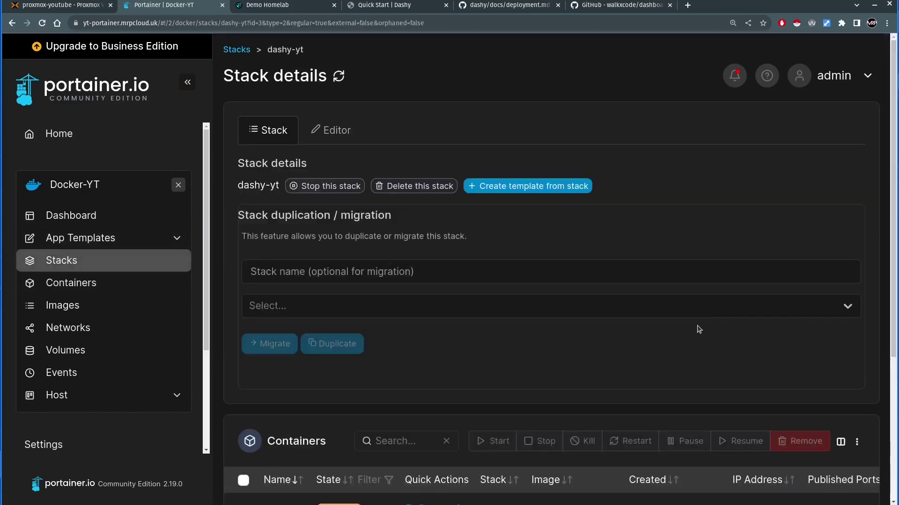
{"action": "scroll", "coordinate": [696, 327], "scroll_direction": "down", "scroll_amount": 4}
{"action": "scroll", "coordinate": [693, 318], "scroll_direction": "right", "scroll_amount": 5}
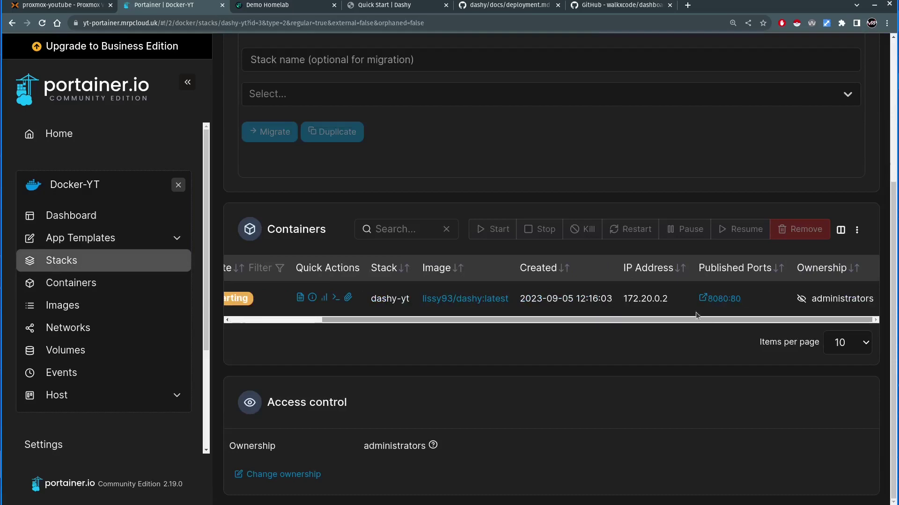
{"action": "left_click", "coordinate": [730, 298]}
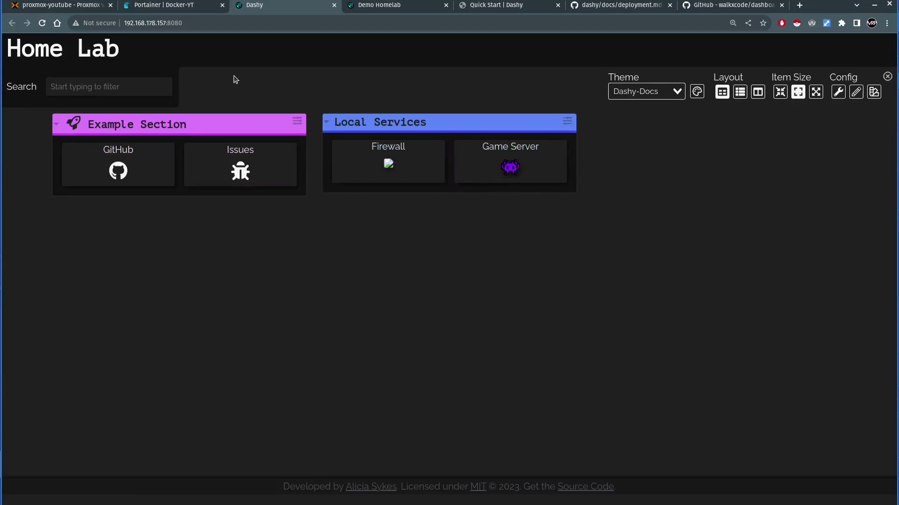
Switch to the terminal, move up to the dashy folder, list its files, and open conf.yml in nano.
{"action": "key", "text": "alt+Tab"}
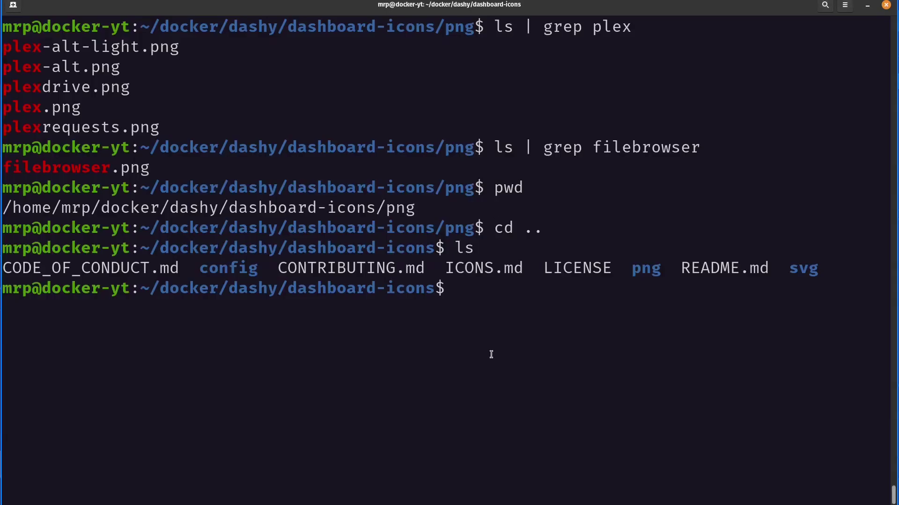
{"action": "type", "text": "cd .."}
{"action": "key", "text": "Return"}
{"action": "type", "text": "ls"}
{"action": "key", "text": "Return"}
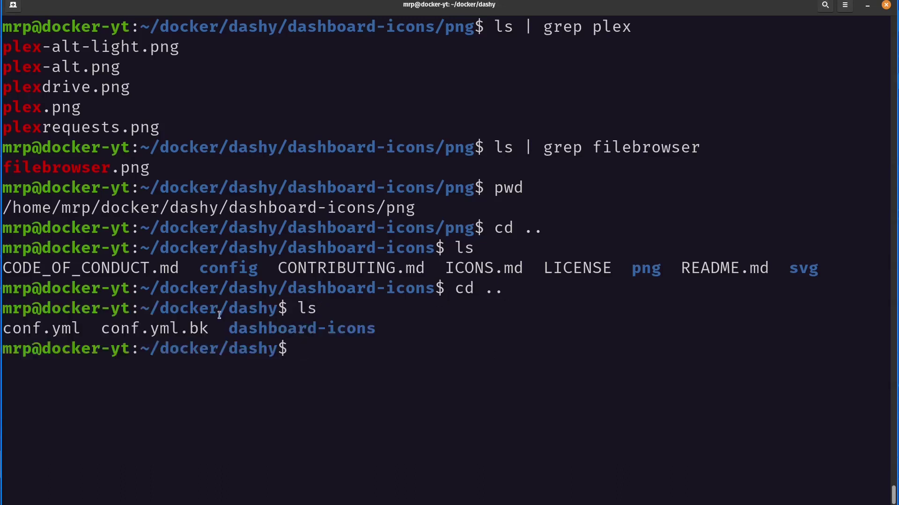
{"action": "type", "text": "nano "}
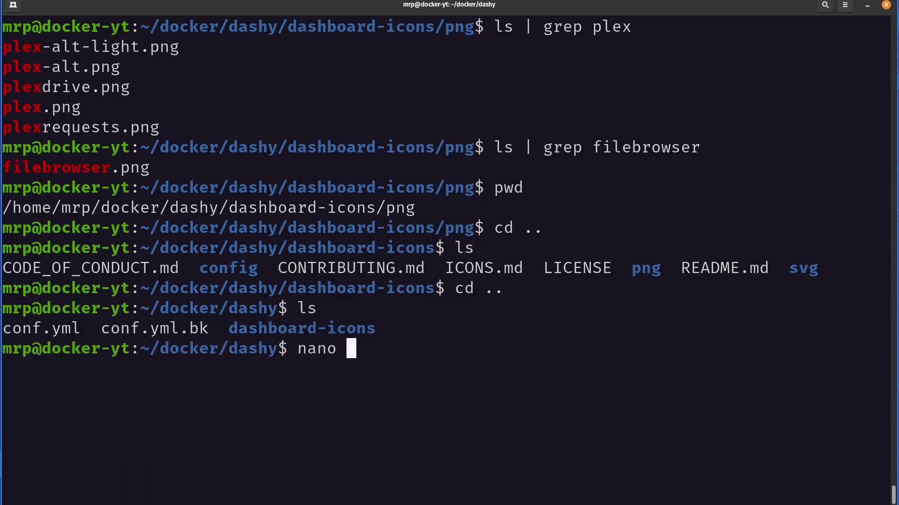
{"action": "type", "text": "conf.yml"}
{"action": "key", "text": "Return"}
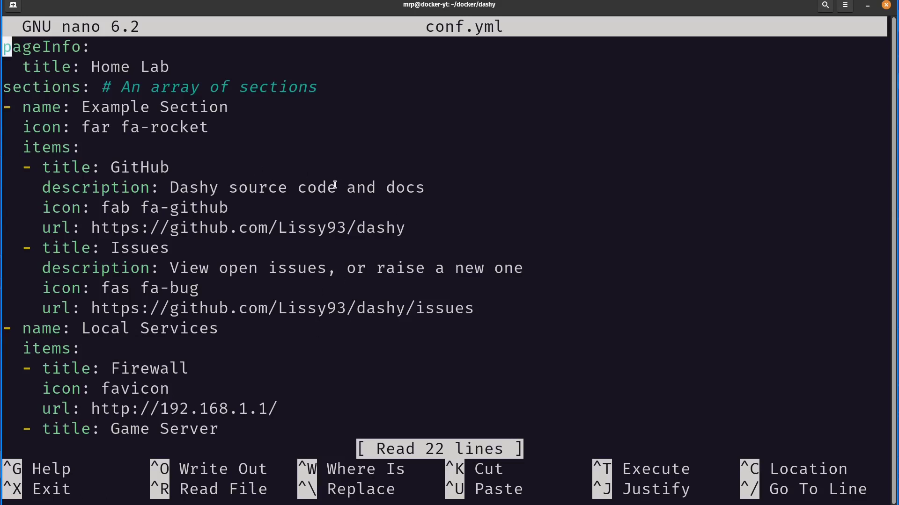
Examine the GitHub and Issues items of the Example Section in conf.yml.
{"action": "left_click_drag", "start_coordinate": [35, 151], "coordinate": [509, 313]}
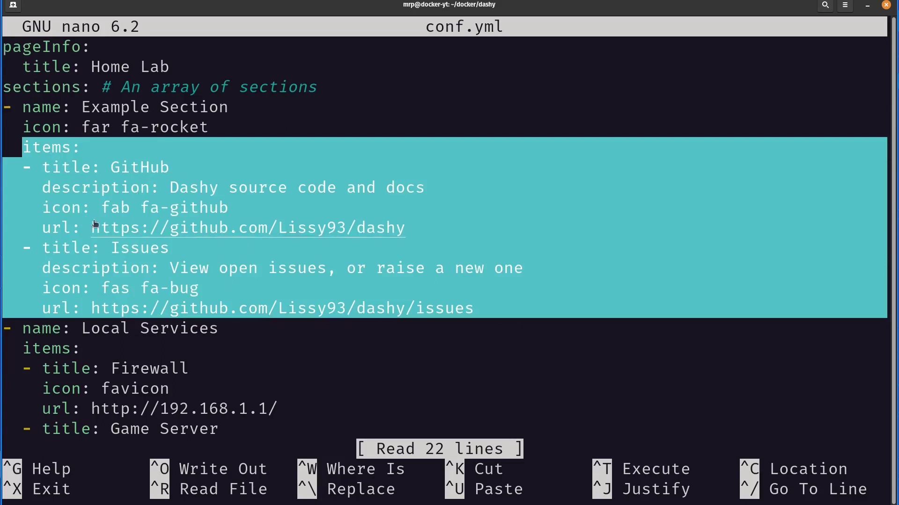
{"action": "left_click", "coordinate": [28, 173]}
{"action": "left_click_drag", "start_coordinate": [24, 167], "coordinate": [578, 312]}
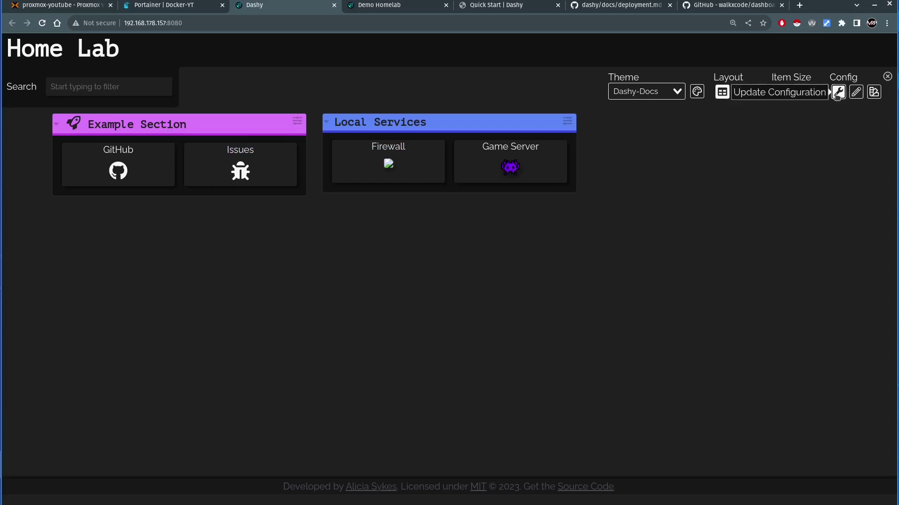
Switch to the Dashy dashboard, open its configuration editor, and examine the pageInfo, sections and appConfig entries down to the GitHub item.
{"action": "left_click", "coordinate": [837, 92]}
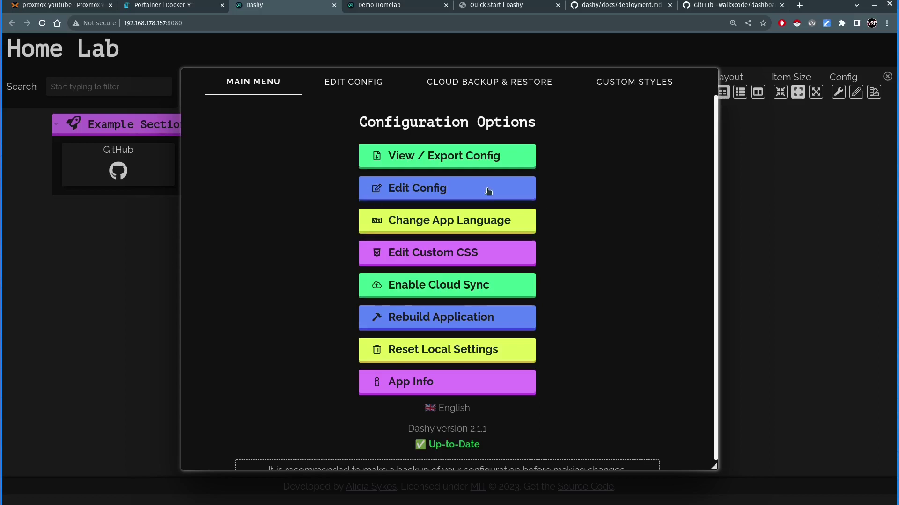
{"action": "left_click", "coordinate": [333, 76]}
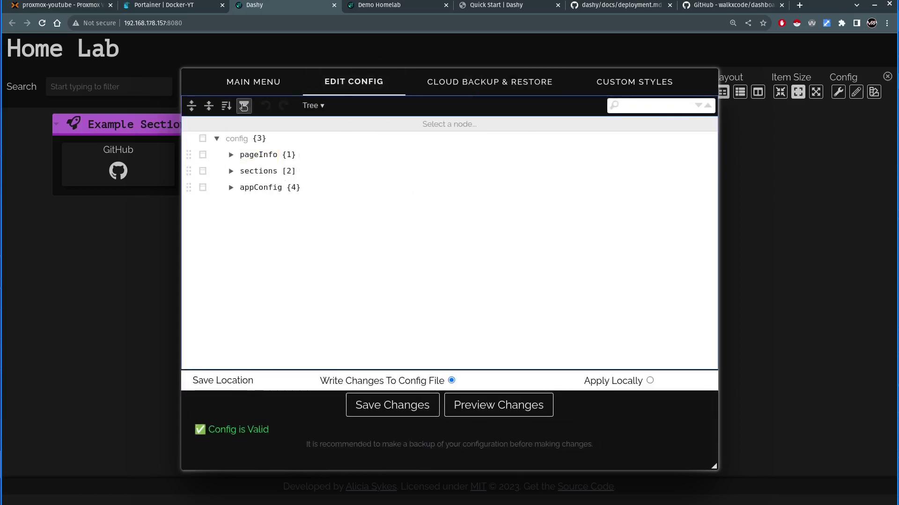
{"action": "left_click", "coordinate": [231, 188]}
{"action": "left_click", "coordinate": [231, 171]}
{"action": "left_click", "coordinate": [231, 155]}
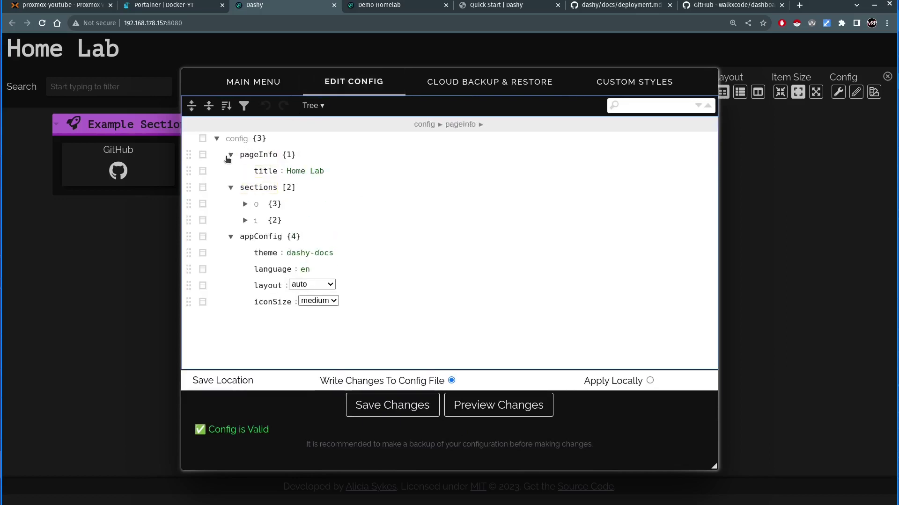
{"action": "left_click", "coordinate": [245, 204]}
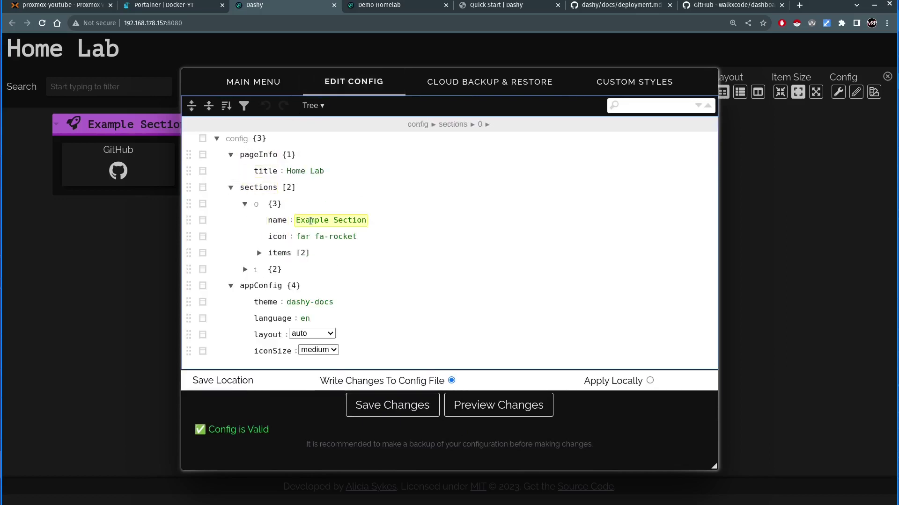
{"action": "left_click", "coordinate": [258, 253]}
{"action": "left_click", "coordinate": [273, 270]}
{"action": "scroll", "coordinate": [301, 294], "scroll_direction": "down", "scroll_amount": 2}
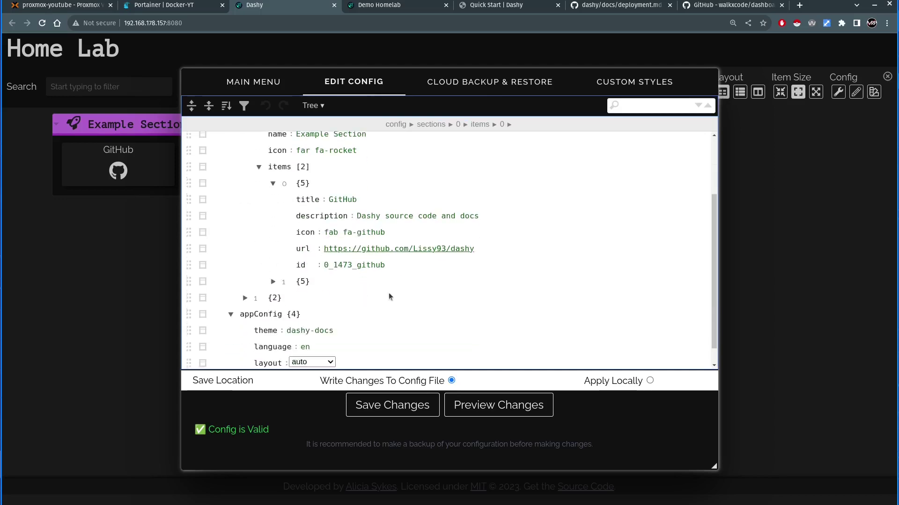
View the custom styles and the cloud backup and restore options, and close the configuration window.
{"action": "left_click", "coordinate": [577, 87]}
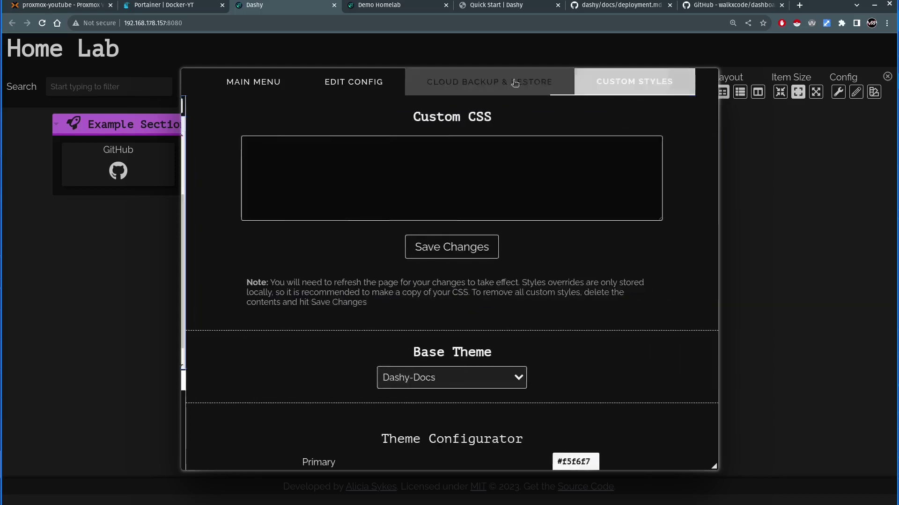
{"action": "left_click", "coordinate": [489, 82]}
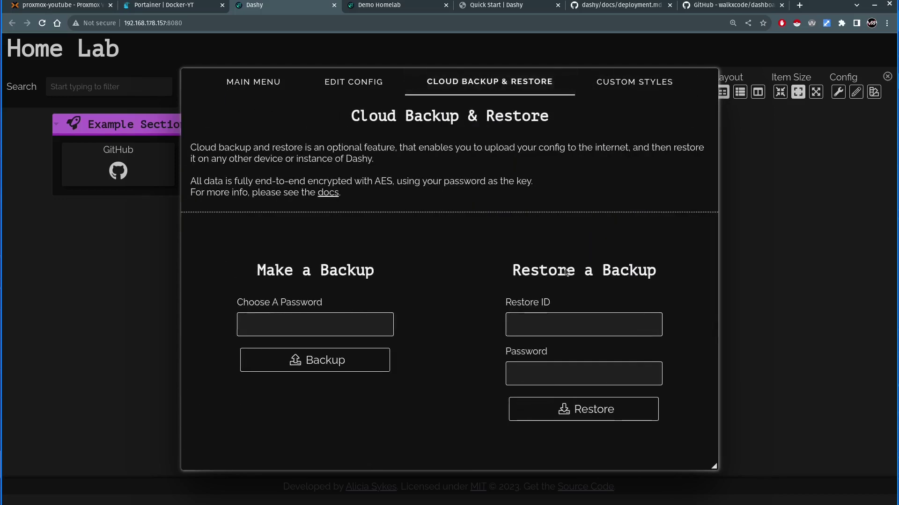
{"action": "left_click", "coordinate": [808, 216]}
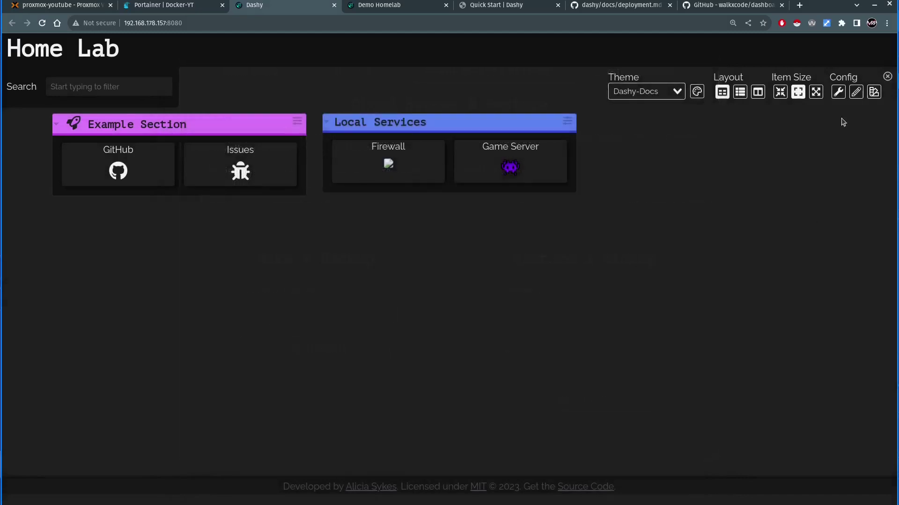
Enter the dashboard's edit mode and remove the Example Section along with its Issues and GitHub items.
{"action": "left_click", "coordinate": [856, 92]}
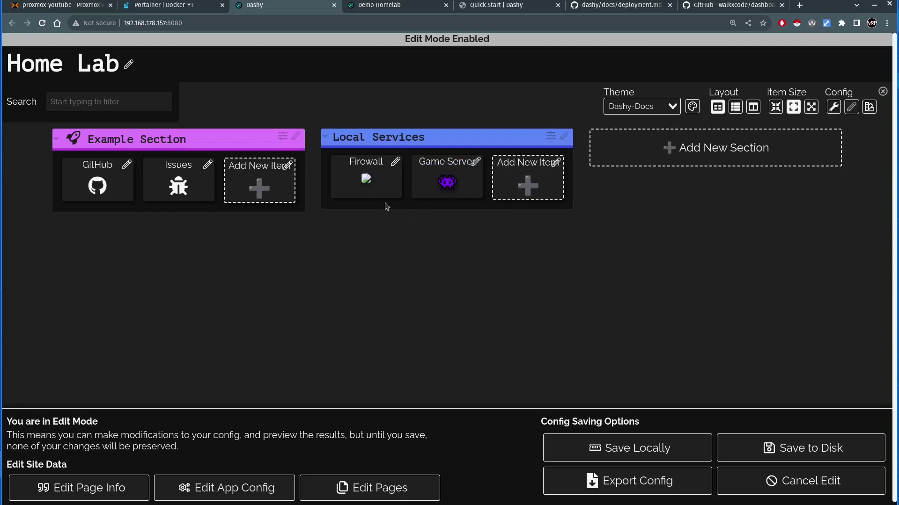
{"action": "right_click", "coordinate": [181, 179]}
{"action": "left_click", "coordinate": [208, 375]}
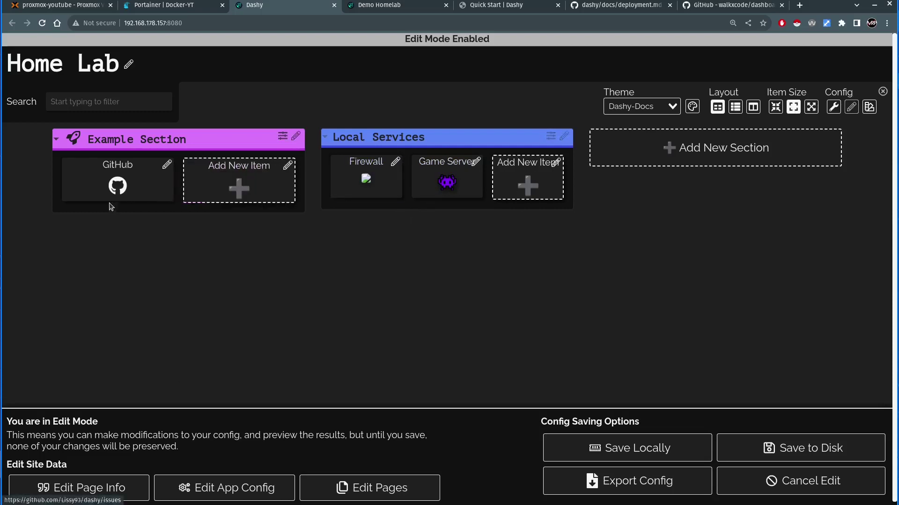
{"action": "right_click", "coordinate": [114, 177]}
{"action": "left_click", "coordinate": [165, 380]}
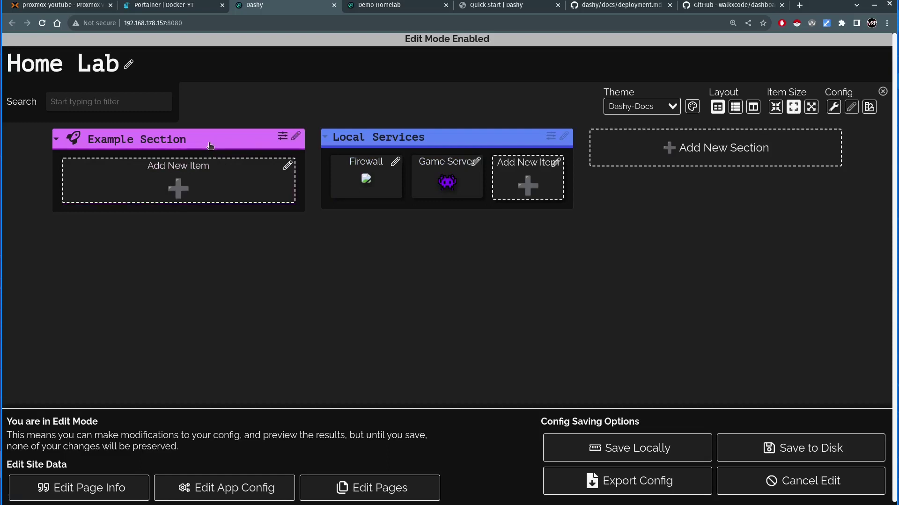
{"action": "right_click", "coordinate": [210, 146]}
{"action": "left_click", "coordinate": [133, 215]}
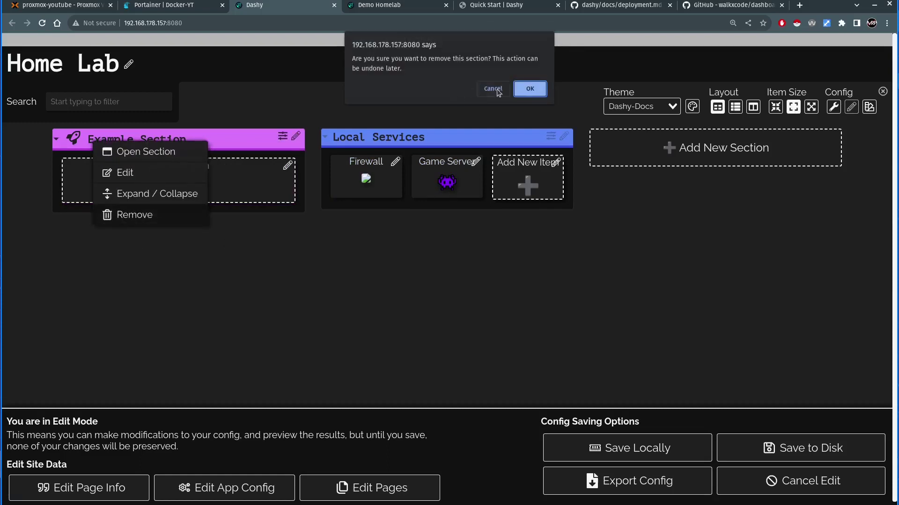
{"action": "left_click", "coordinate": [526, 90]}
Remove the Local Services section along with its Game Server and Firewall items.
{"action": "right_click", "coordinate": [180, 186]}
{"action": "left_click", "coordinate": [208, 383]}
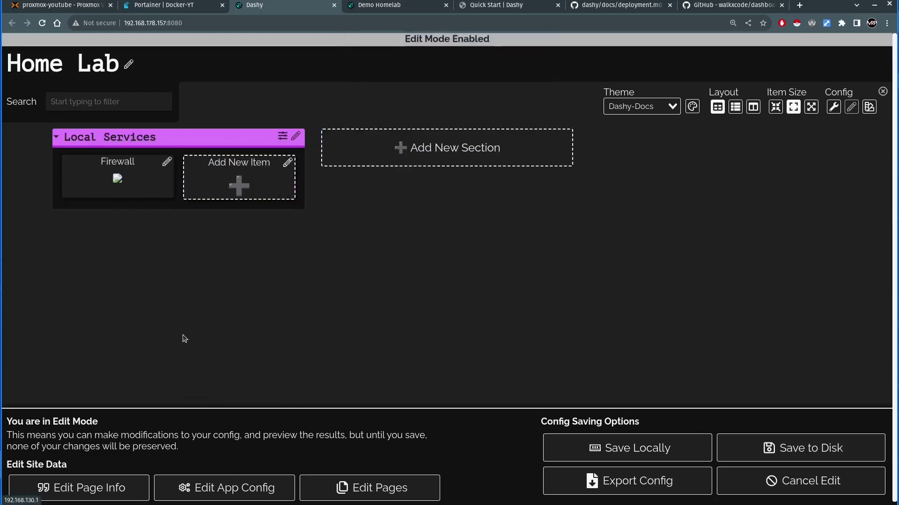
{"action": "right_click", "coordinate": [123, 178]}
{"action": "left_click", "coordinate": [143, 368]}
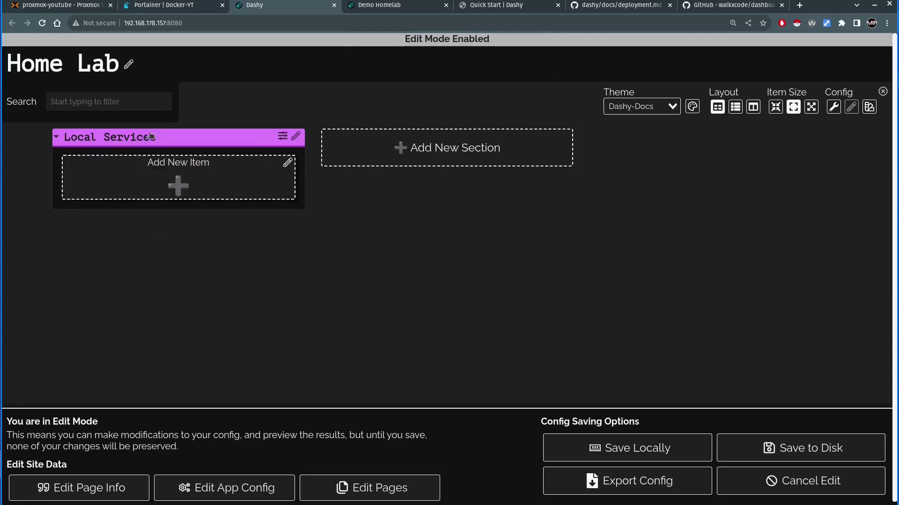
{"action": "right_click", "coordinate": [150, 136]}
{"action": "left_click", "coordinate": [190, 206]}
{"action": "left_click", "coordinate": [528, 84]}
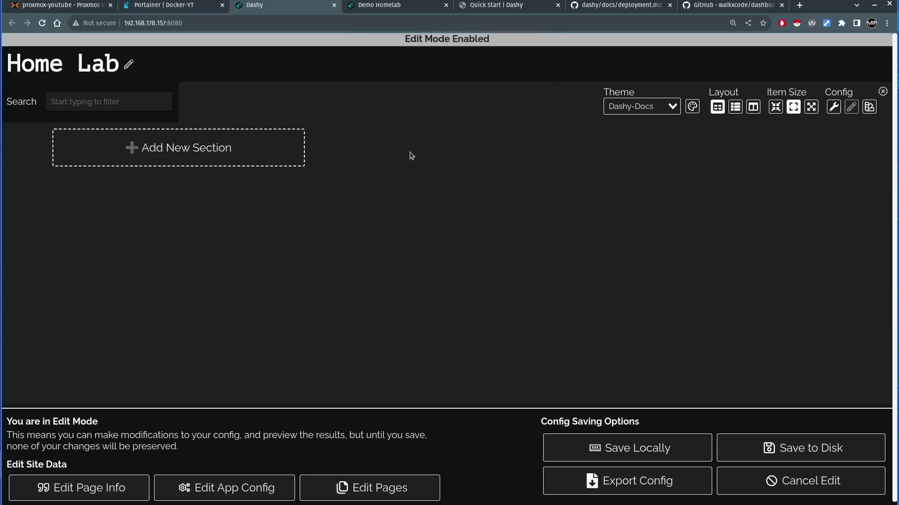
Add a new section named Services with no icon and the default settings.
{"action": "left_click", "coordinate": [180, 154]}
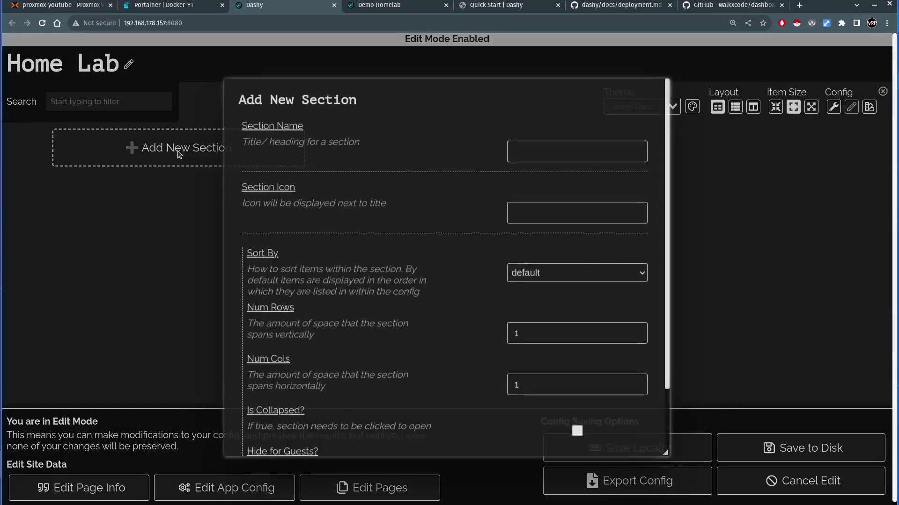
{"action": "left_click", "coordinate": [514, 153]}
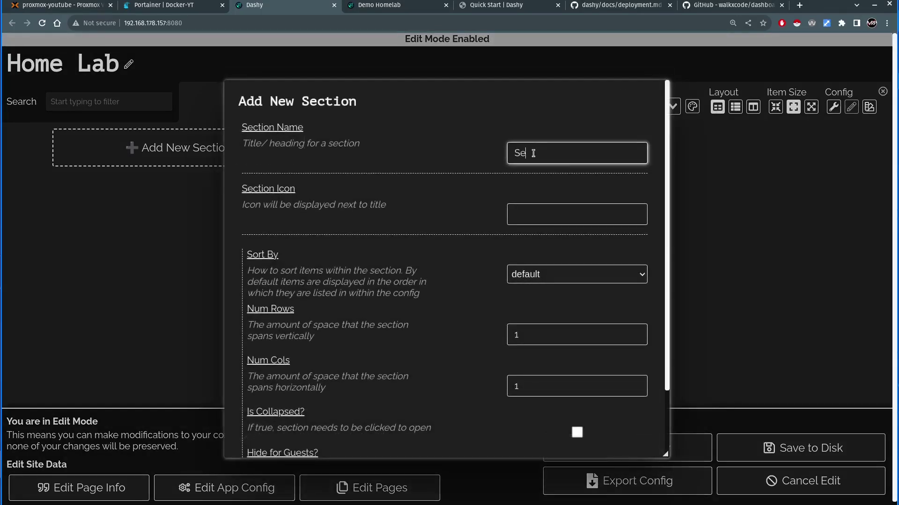
{"action": "type", "text": "Services"}
{"action": "left_click", "coordinate": [561, 220]}
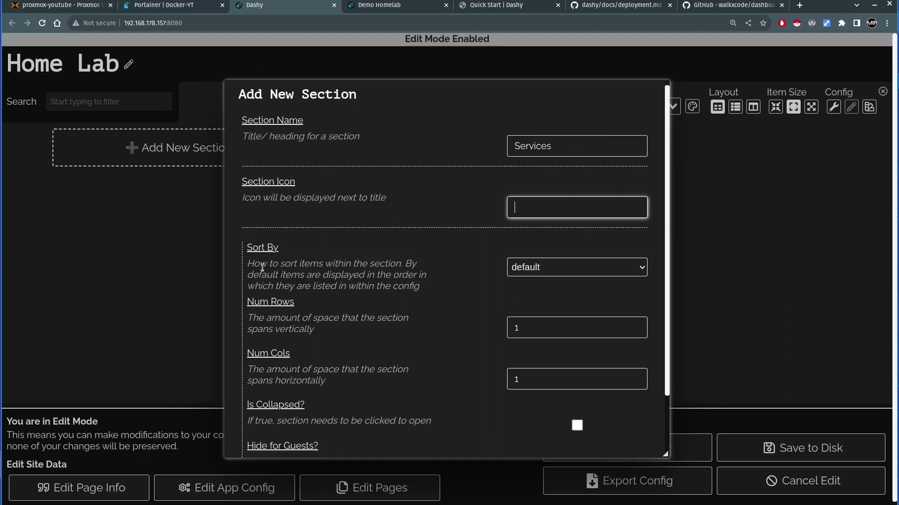
{"action": "scroll", "coordinate": [281, 281], "scroll_direction": "down", "scroll_amount": 5}
{"action": "left_click", "coordinate": [397, 447]}
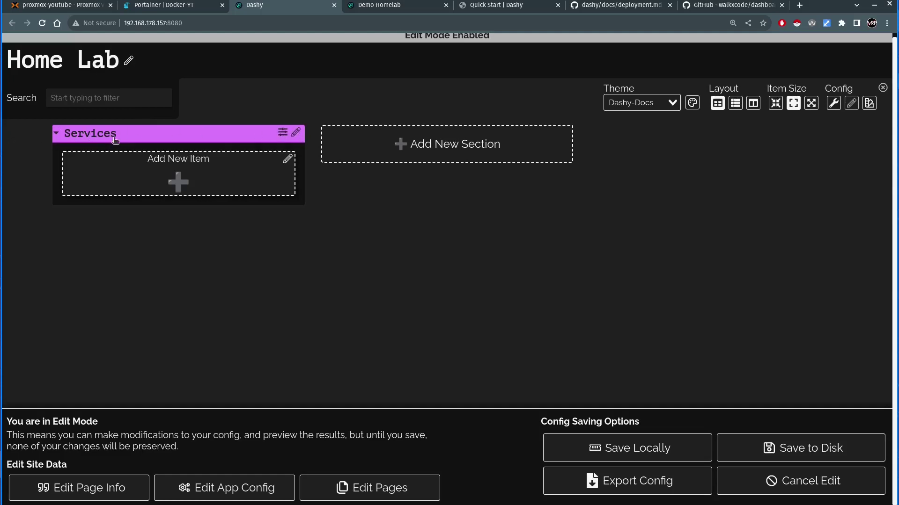
Add a new item to the Services section with the title Plex and the description Plex Media Server.
{"action": "left_click", "coordinate": [178, 181]}
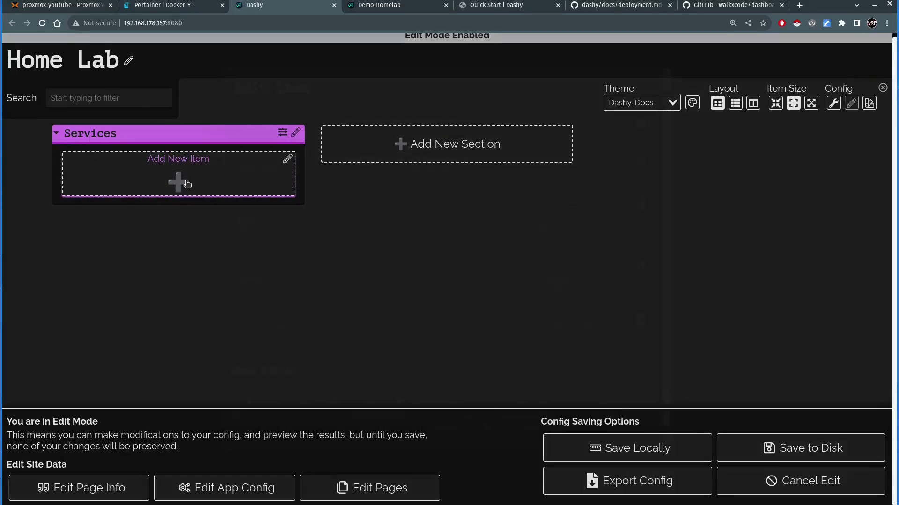
{"action": "left_click", "coordinate": [390, 139]}
{"action": "type", "text": "PLe"}
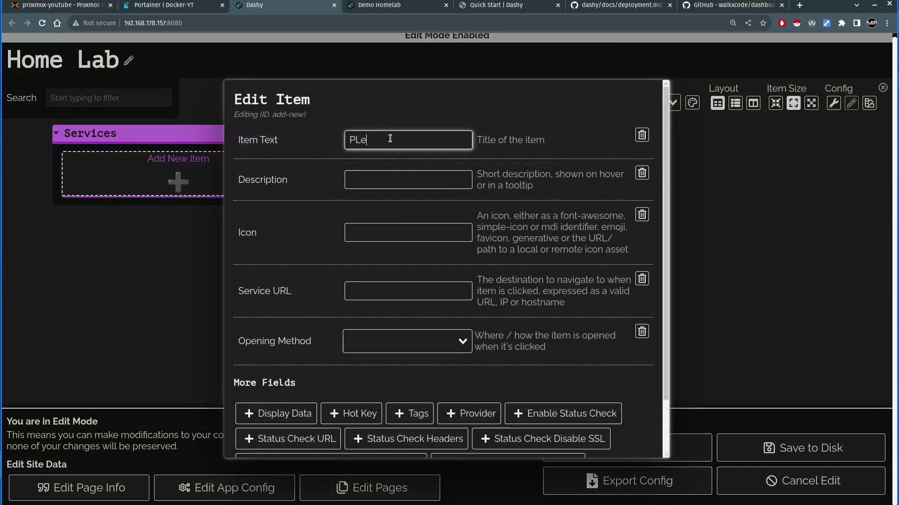
{"action": "type", "text": "x"}
{"action": "key", "text": "Tab"}
{"action": "key", "text": "shift+Tab"}
{"action": "type", "text": "Plex"}
{"action": "key", "text": "Tab"}
{"action": "type", "text": "Plex Medi"}
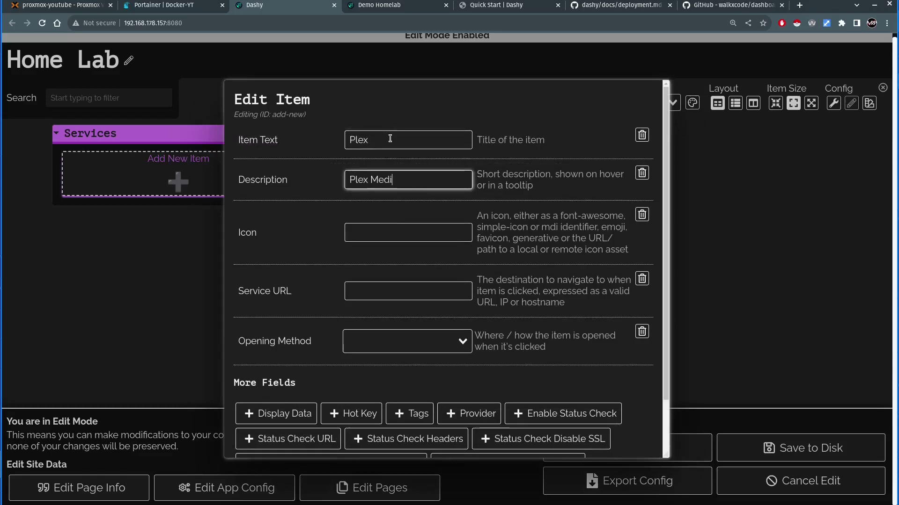
{"action": "type", "text": "a Server"}
{"action": "key", "text": "Tab"}
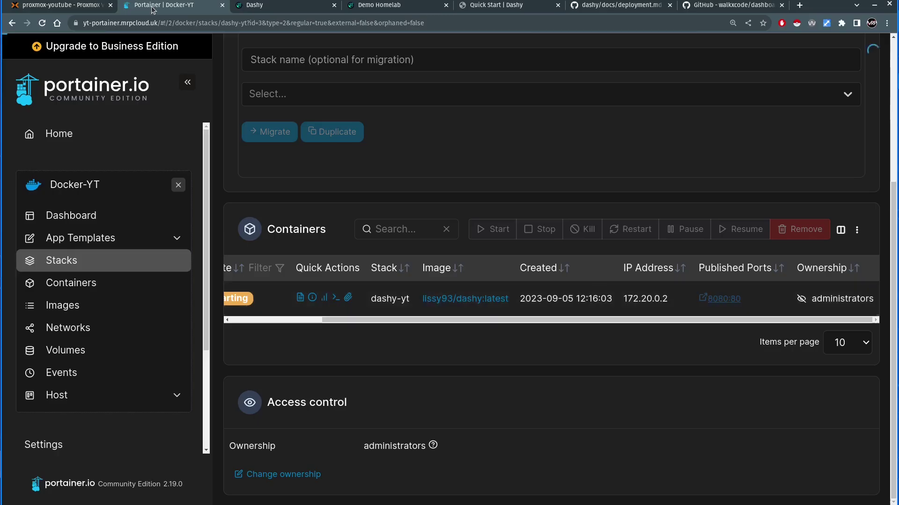
Switch to Portainer and check the icon volume's container path in the dashy-yt stack's compose file.
{"action": "left_click", "coordinate": [79, 258]}
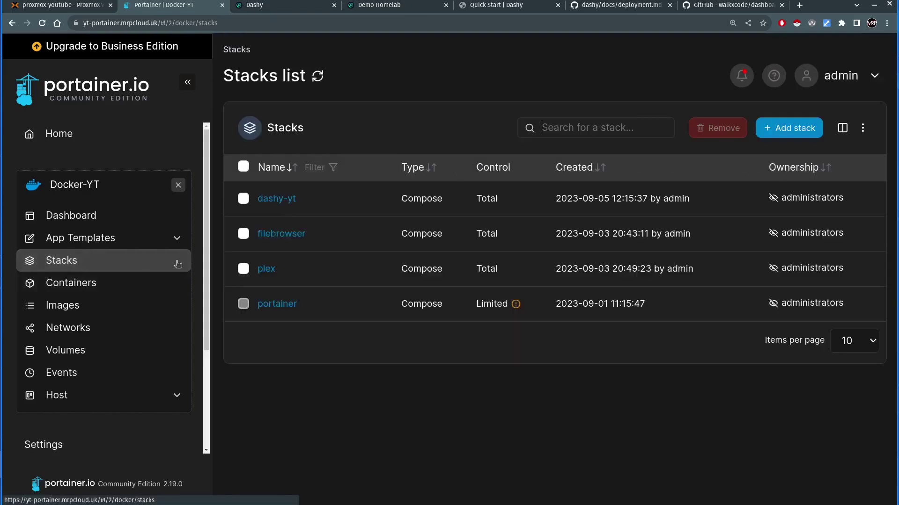
{"action": "left_click", "coordinate": [276, 202]}
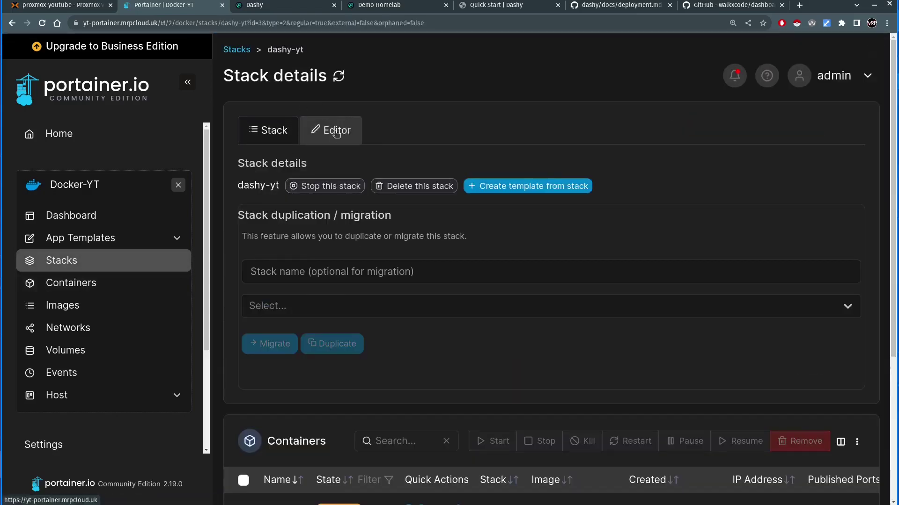
{"action": "left_click", "coordinate": [331, 130]}
{"action": "left_click", "coordinate": [739, 346]}
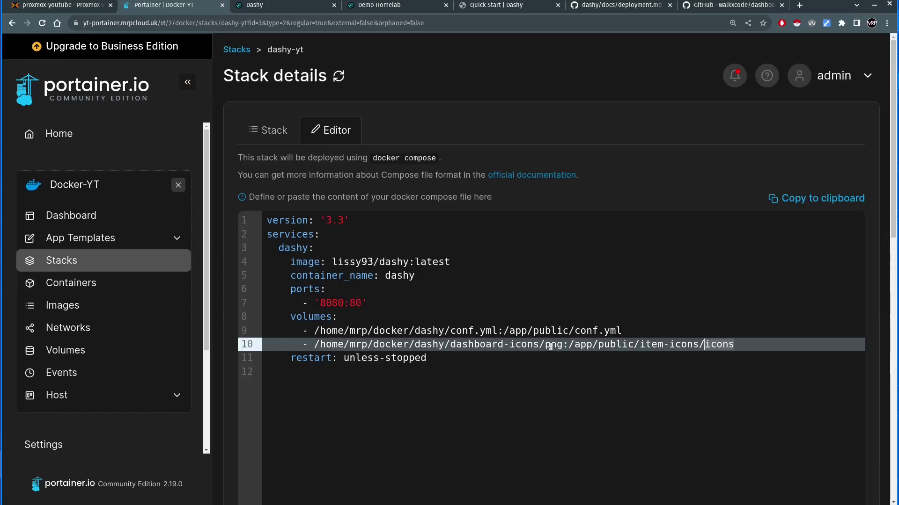
{"action": "left_click", "coordinate": [288, 5]}
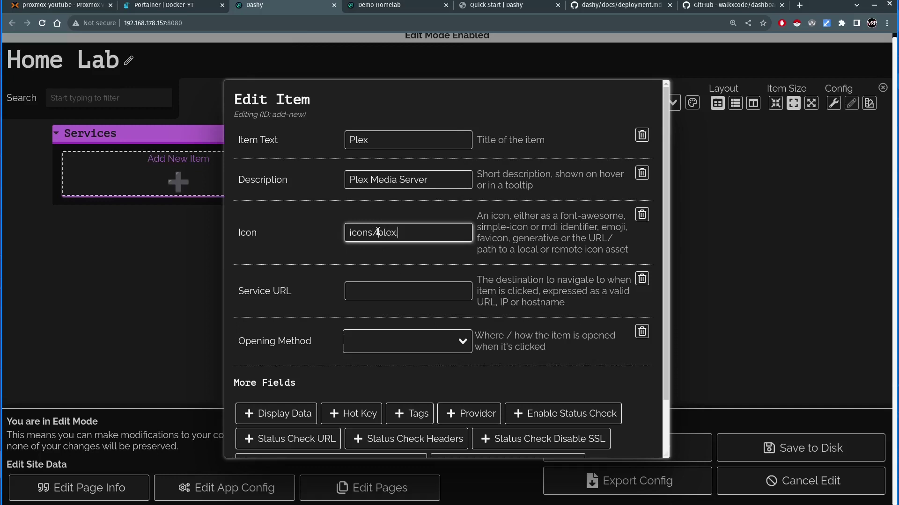
{"action": "key", "text": "BackSpace"}
{"action": "left_click", "coordinate": [376, 292]}
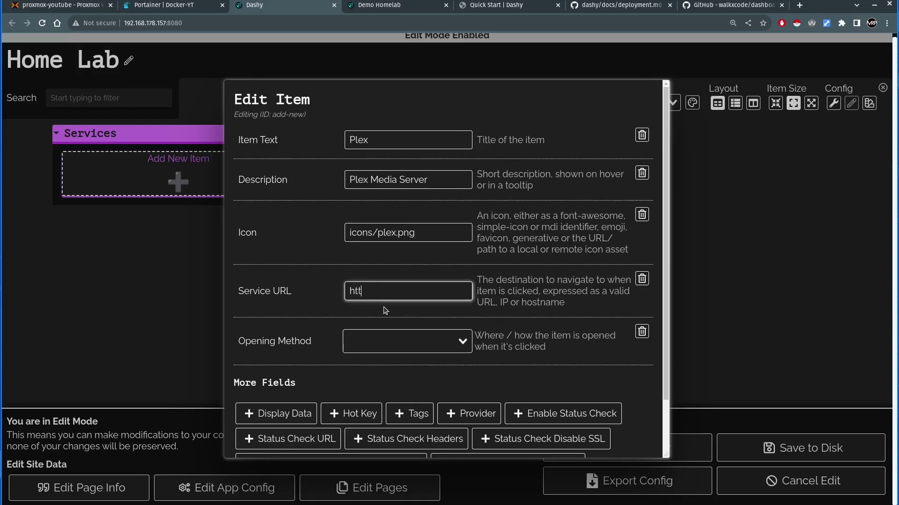
{"action": "type", "text": "http://192.168.178.157:3240"}
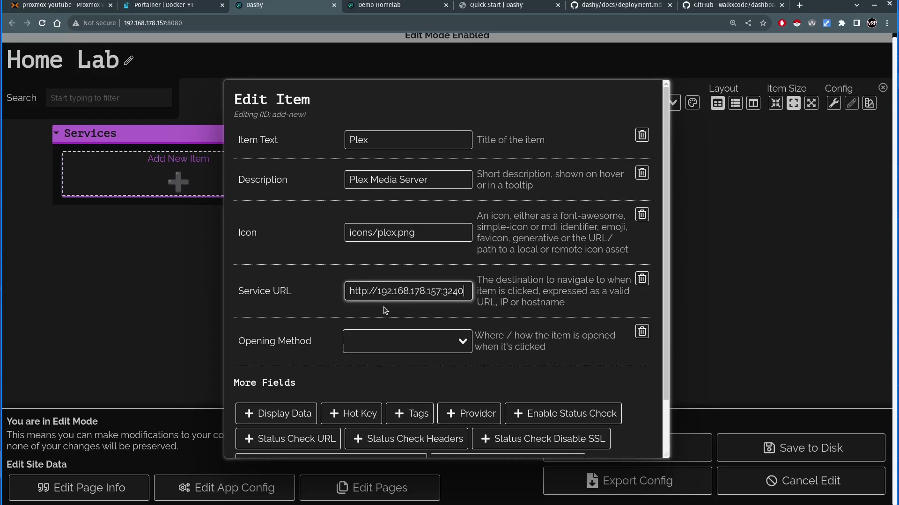
{"action": "type", "text": "0/web"}
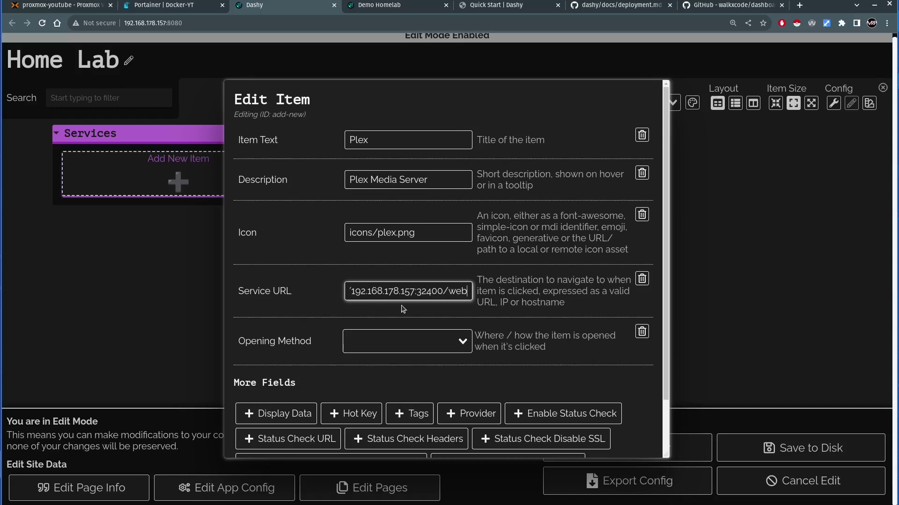
Set the Plex item's opening method to newtab, enable its status check, and save the item.
{"action": "left_click", "coordinate": [394, 343]}
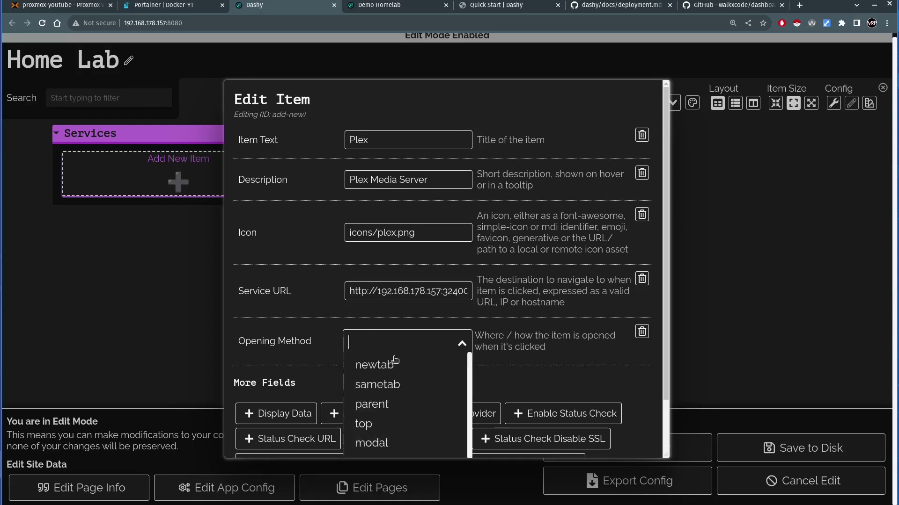
{"action": "left_click", "coordinate": [388, 364]}
{"action": "scroll", "coordinate": [387, 366], "scroll_direction": "down", "scroll_amount": 2}
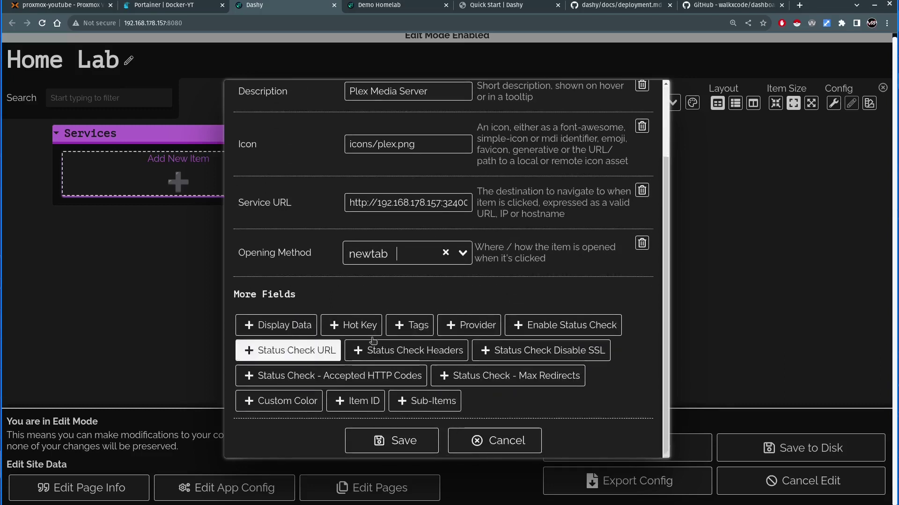
{"action": "left_click", "coordinate": [573, 327]}
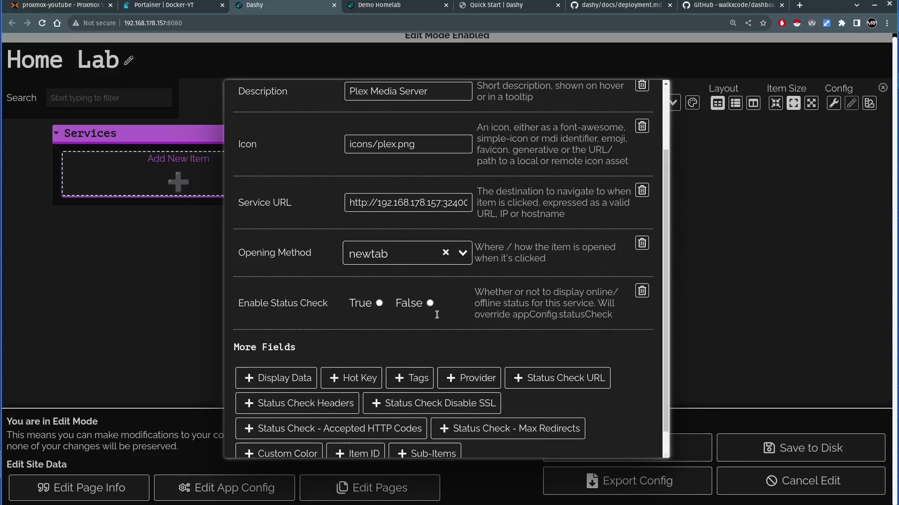
{"action": "left_click", "coordinate": [379, 304]}
{"action": "scroll", "coordinate": [550, 314], "scroll_direction": "down", "scroll_amount": 2}
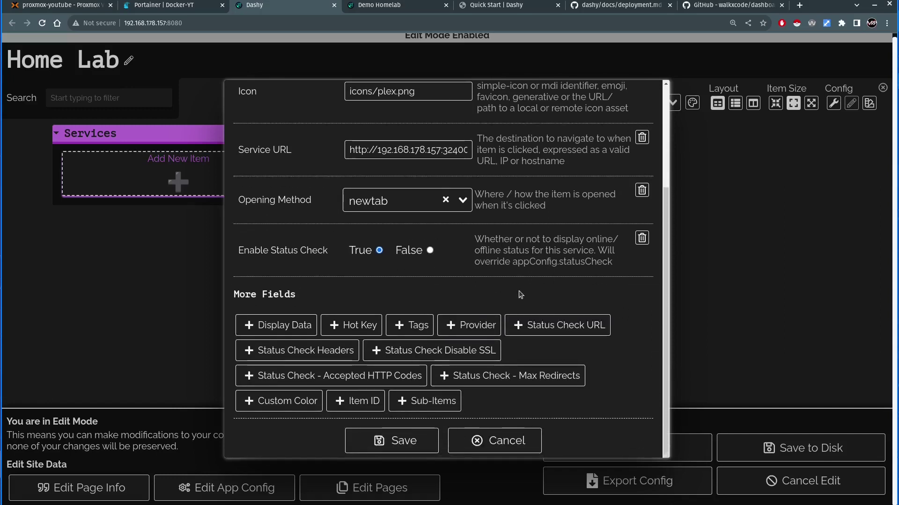
{"action": "left_click", "coordinate": [408, 442]}
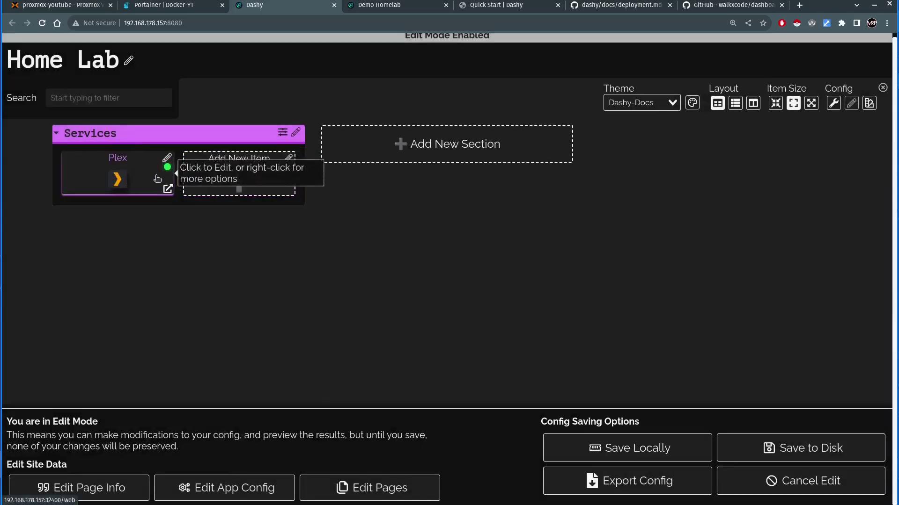
{"action": "mouse_move", "coordinate": [167, 167]}
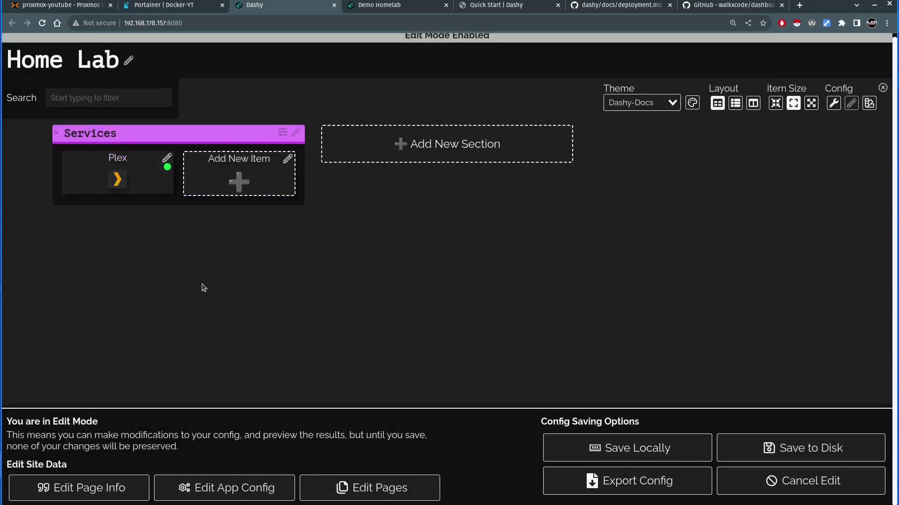
Add a new item to the Services section with the title Filebrowser and the description Remote file access.
{"action": "left_click", "coordinate": [288, 158]}
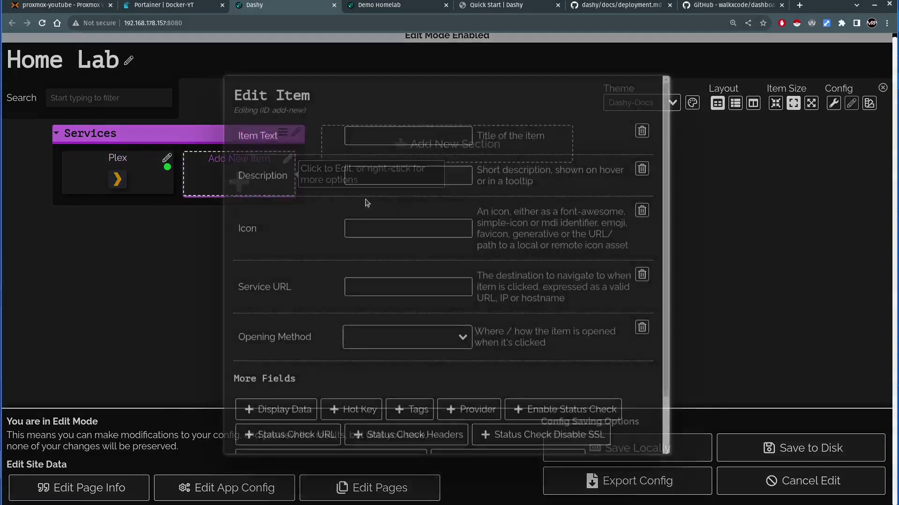
{"action": "left_click", "coordinate": [392, 145]}
{"action": "type", "text": "File"}
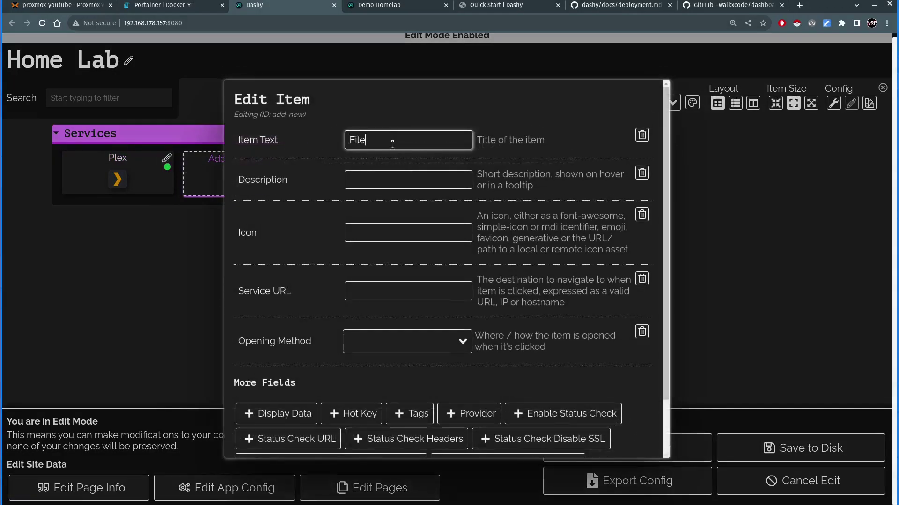
{"action": "type", "text": "browser"}
{"action": "key", "text": "Tab"}
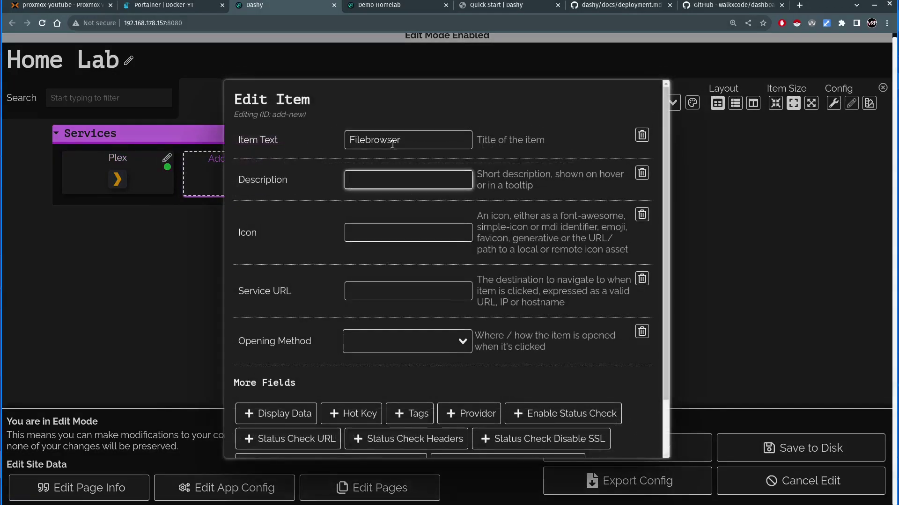
{"action": "type", "text": "Remote file access"}
{"action": "key", "text": "Tab"}
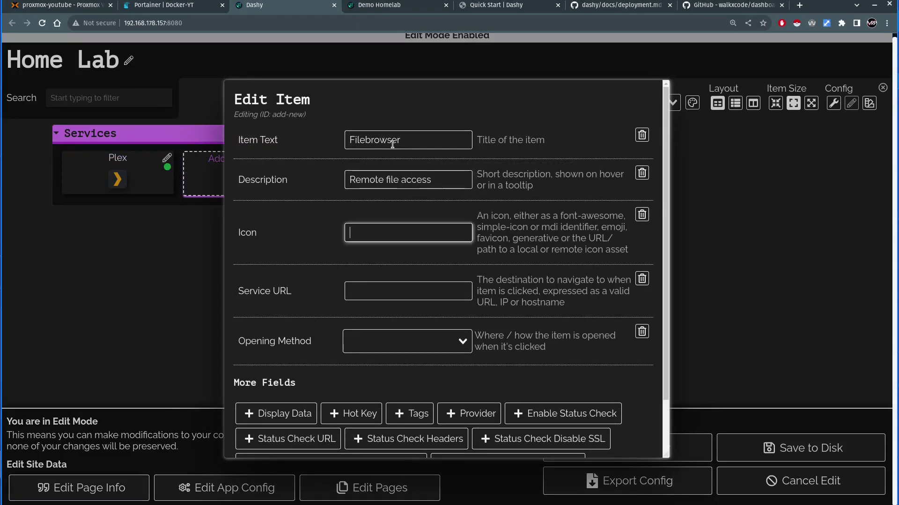
{"action": "type", "text": "icons/filebrowser.png"}
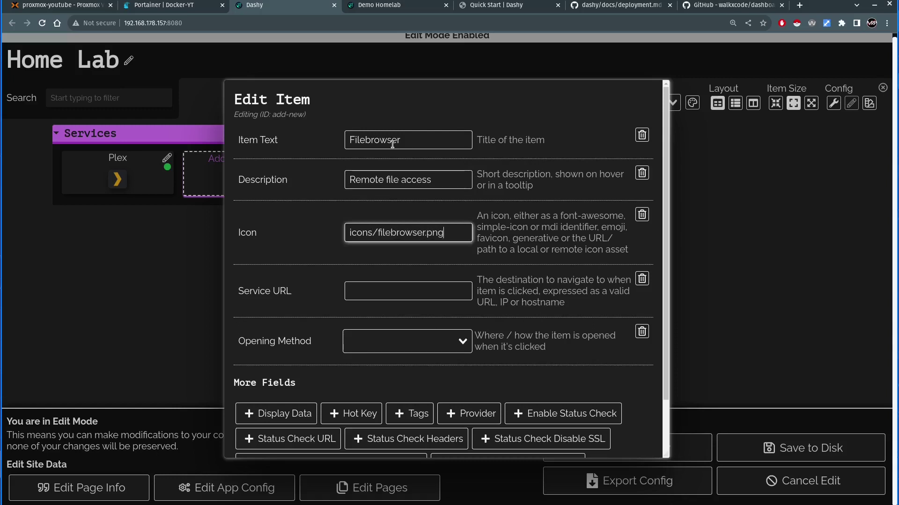
{"action": "key", "text": "Tab"}
{"action": "type", "text": "httpL"}
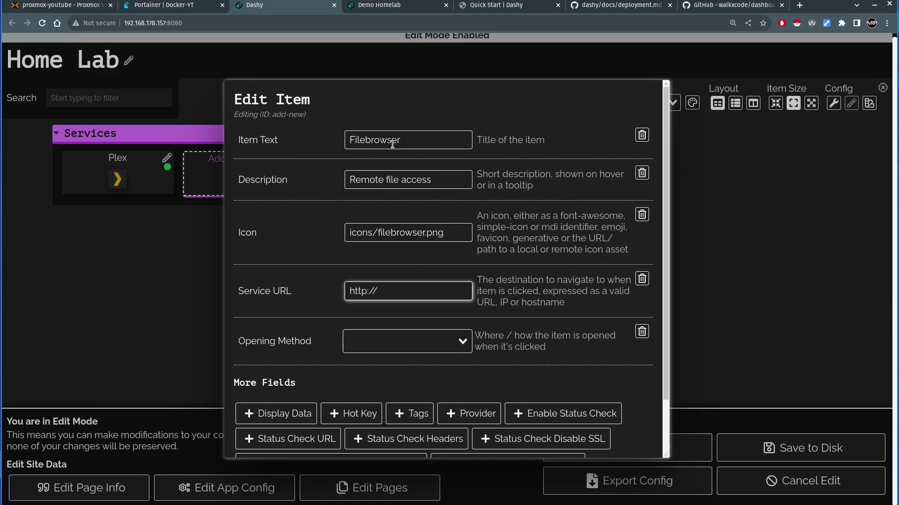
{"action": "type", "text": "//192.168.178.157"}
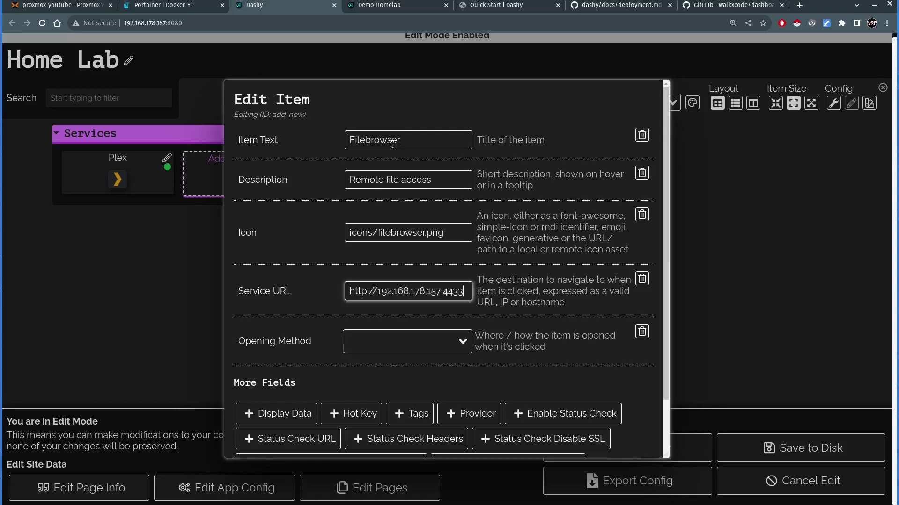
{"action": "type", "text": ":4433"}
Set the Filebrowser item's opening method to newtab, enable its status check, and save the item.
{"action": "key", "text": "Tab"}
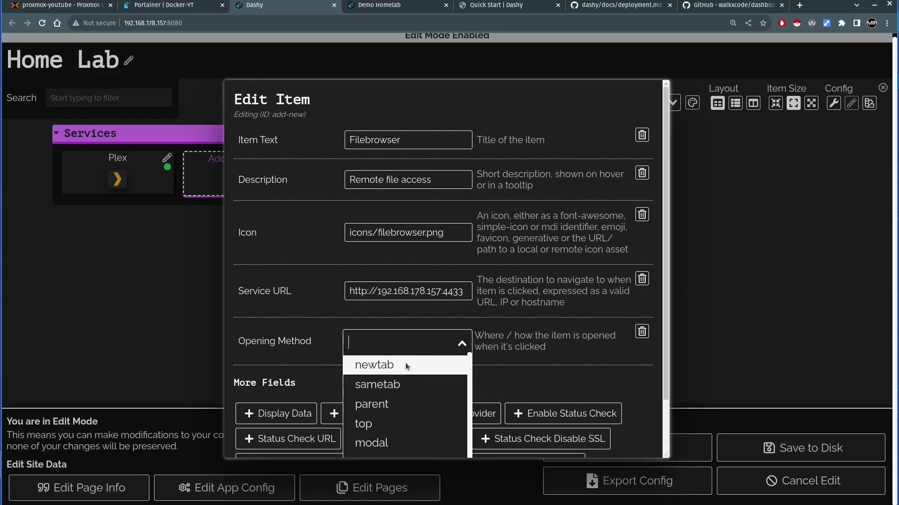
{"action": "left_click", "coordinate": [406, 365]}
{"action": "scroll", "coordinate": [407, 365], "scroll_direction": "down", "scroll_amount": 2}
{"action": "left_click", "coordinate": [563, 325]}
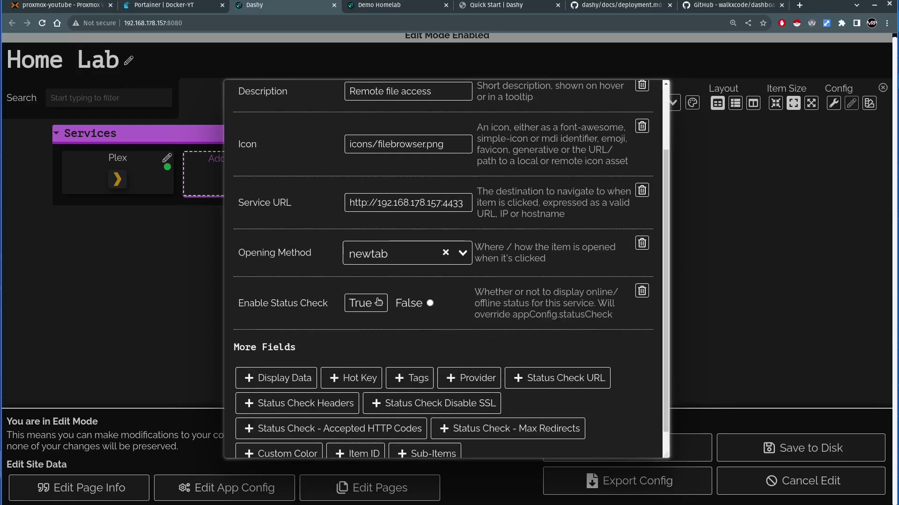
{"action": "scroll", "coordinate": [456, 363], "scroll_direction": "down", "scroll_amount": 2}
{"action": "left_click", "coordinate": [406, 439]}
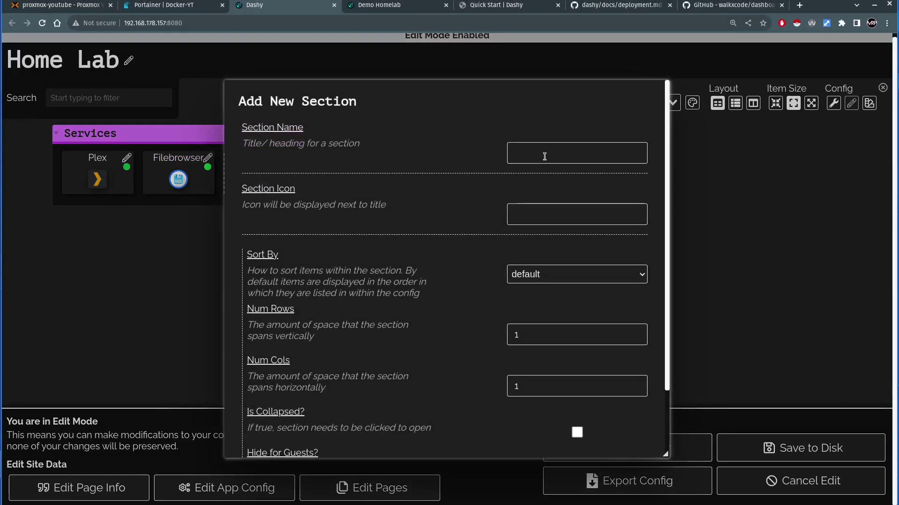
Add a new section named Proxmox Home Server with no icon and the default settings.
{"action": "left_click", "coordinate": [543, 156]}
{"action": "type", "text": "Proxmox Home Server"}
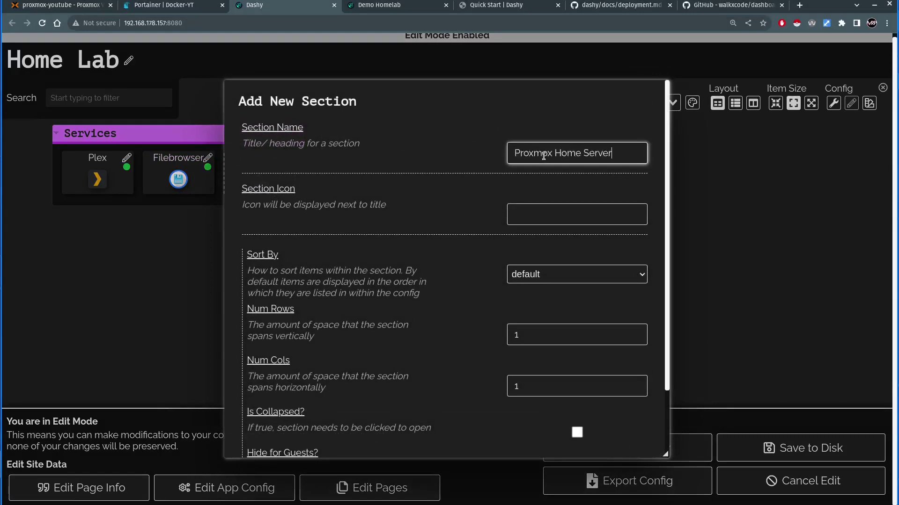
{"action": "key", "text": "Tab"}
{"action": "scroll", "coordinate": [499, 444], "scroll_direction": "down", "scroll_amount": 3}
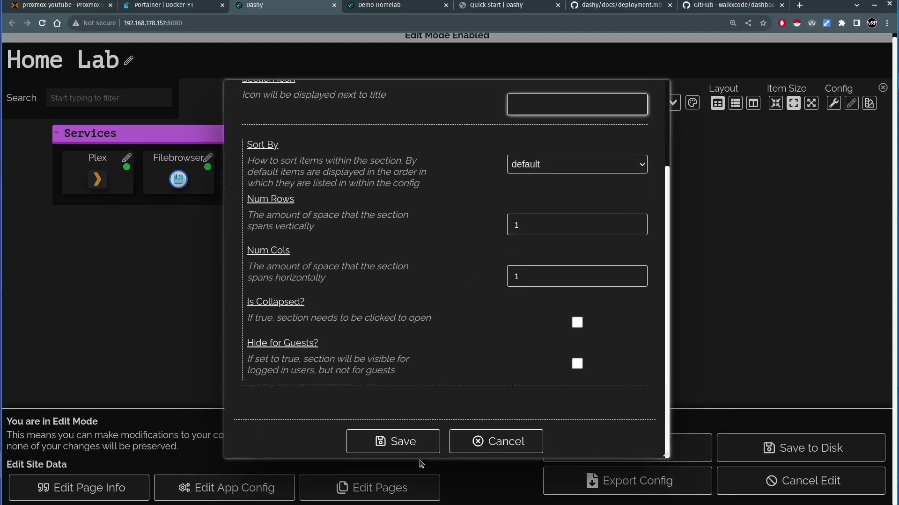
{"action": "left_click", "coordinate": [416, 443]}
Add a new item to the Proxmox Home Server section with the title PVE and the description Proxmox.
{"action": "left_click", "coordinate": [555, 190]}
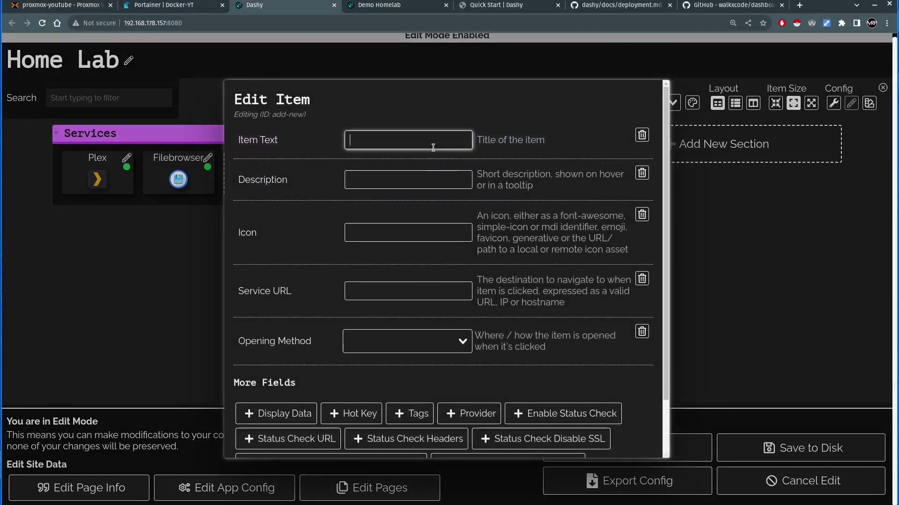
{"action": "type", "text": "PVE"}
{"action": "key", "text": "Tab"}
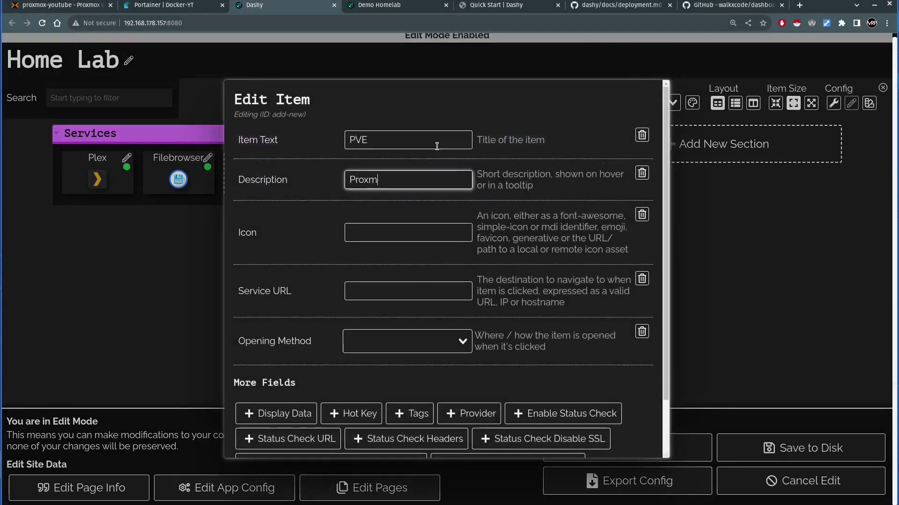
{"action": "type", "text": "Proxmox"}
{"action": "key", "text": "Tab"}
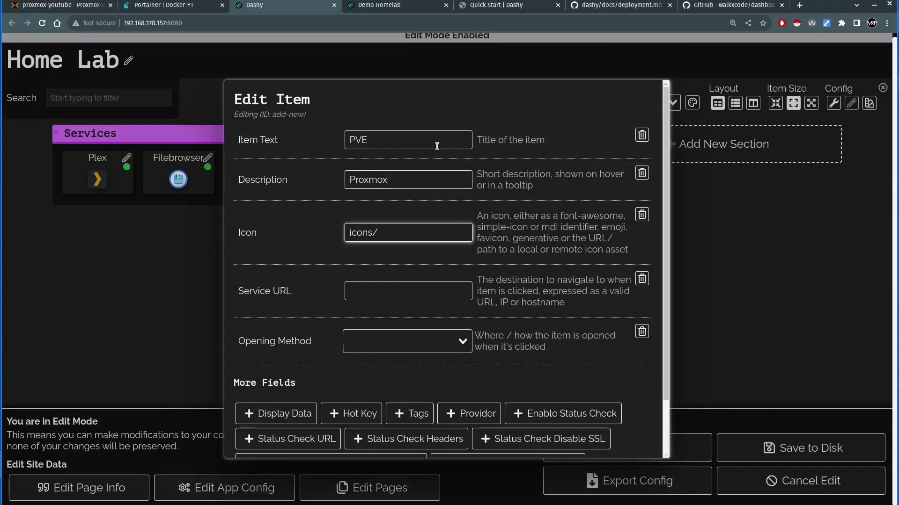
{"action": "type", "text": "icons/prox"}
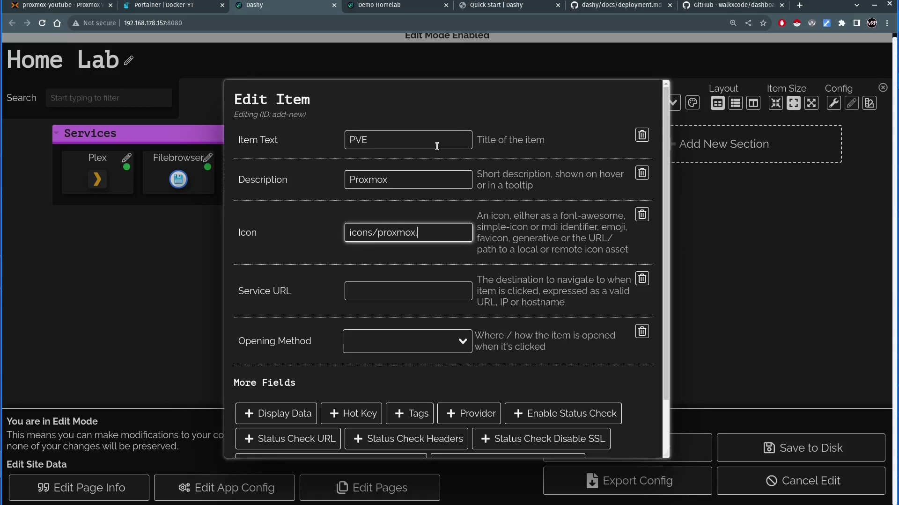
{"action": "type", "text": "mox.png"}
{"action": "key", "text": "Tab"}
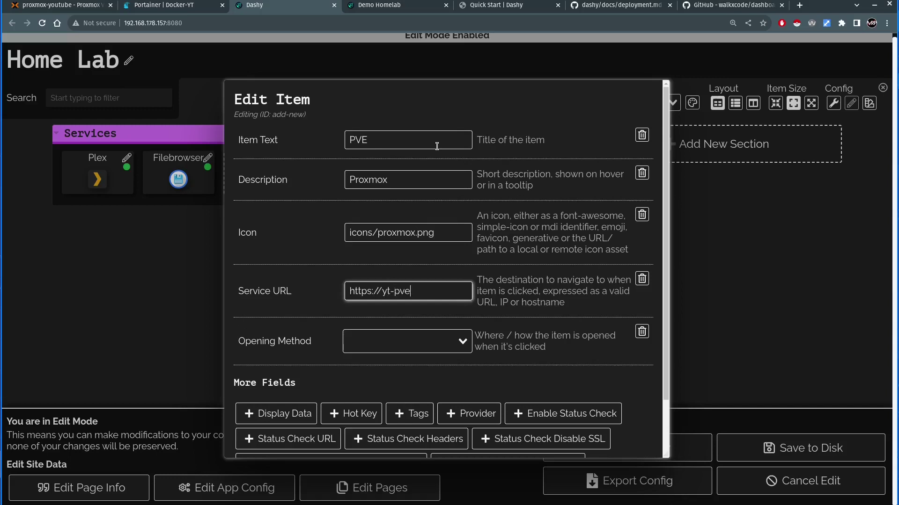
{"action": "type", "text": "https://yt-pve.mrpcloud"}
Set the PVE item's opening method to newtab, enable its status check, and save the item.
{"action": "left_click", "coordinate": [422, 342]}
{"action": "left_click", "coordinate": [381, 363]}
{"action": "scroll", "coordinate": [501, 337], "scroll_direction": "down", "scroll_amount": 3}
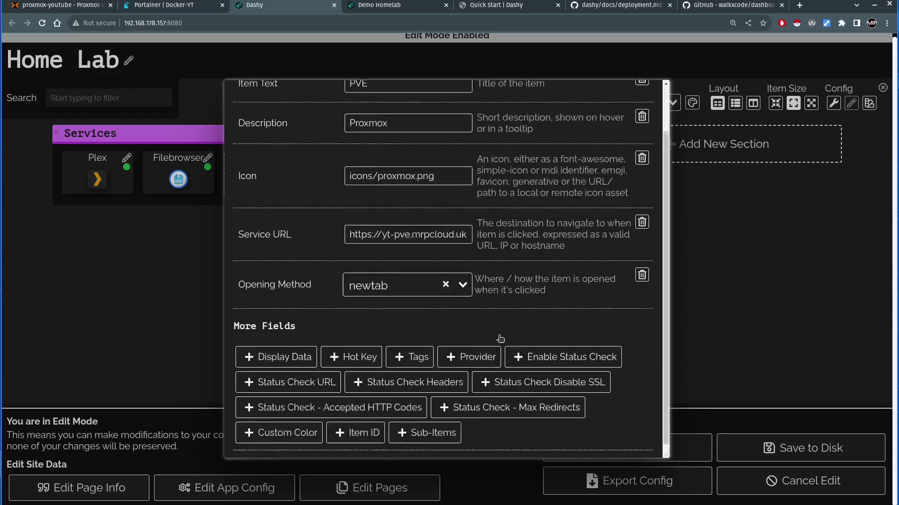
{"action": "left_click", "coordinate": [561, 323]}
{"action": "left_click", "coordinate": [378, 304]}
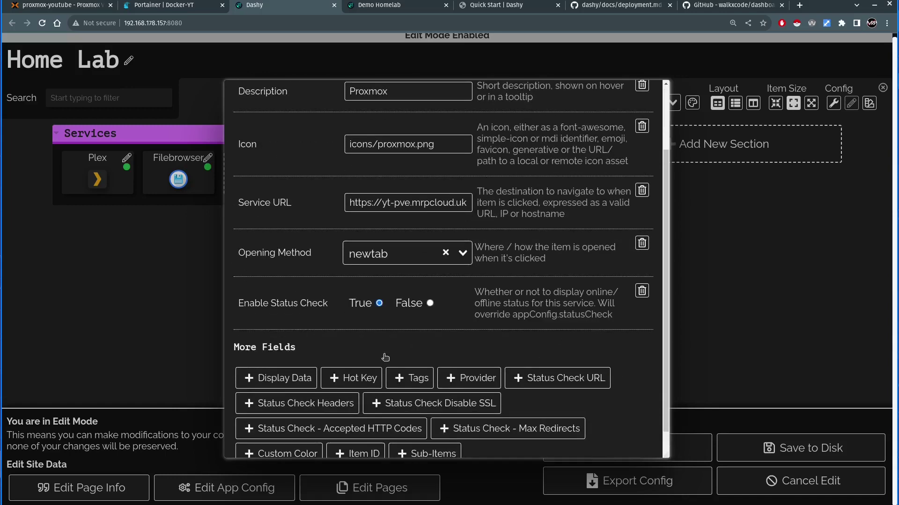
{"action": "scroll", "coordinate": [398, 444], "scroll_direction": "down", "scroll_amount": 2}
{"action": "left_click", "coordinate": [395, 439]}
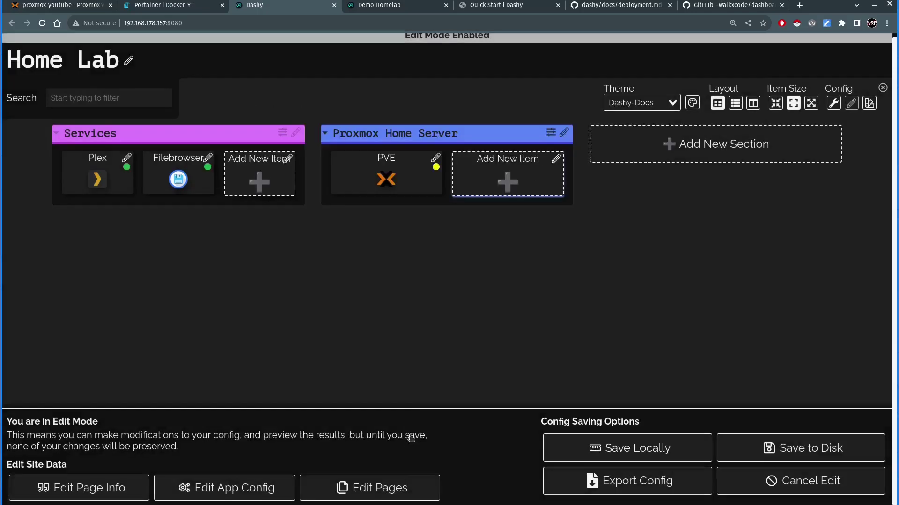
Add a new item to the Proxmox Home Server section with the title Portainer and the description Docker Station.
{"action": "left_click", "coordinate": [507, 178]}
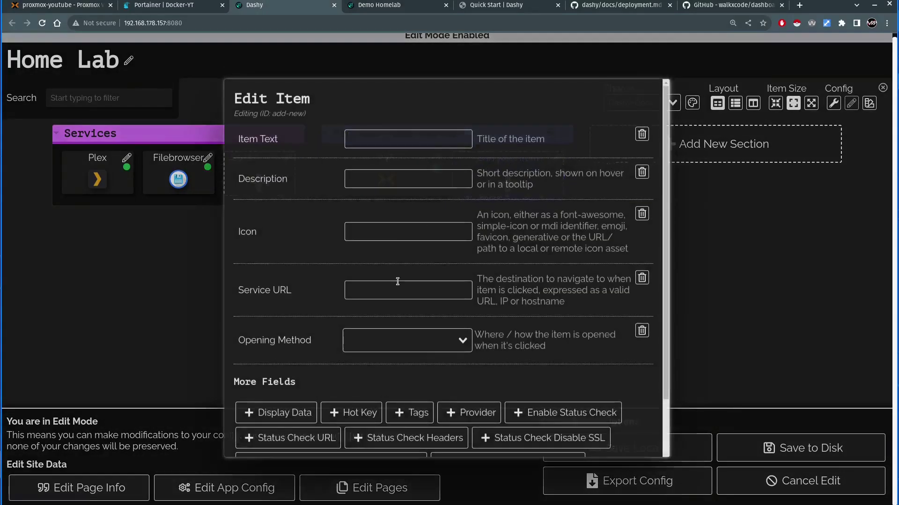
{"action": "left_click", "coordinate": [391, 140]}
{"action": "type", "text": "Portai"}
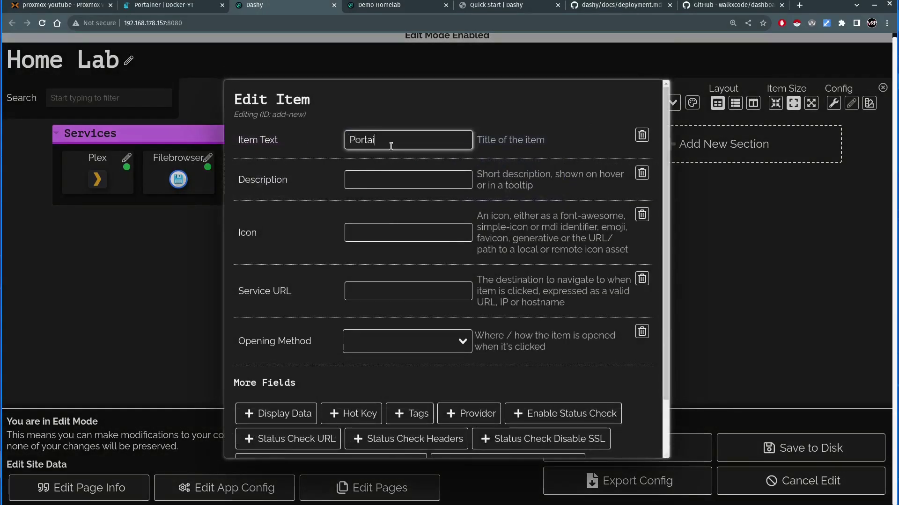
{"action": "type", "text": "ner"}
{"action": "key", "text": "Tab"}
{"action": "type", "text": "Pro"}
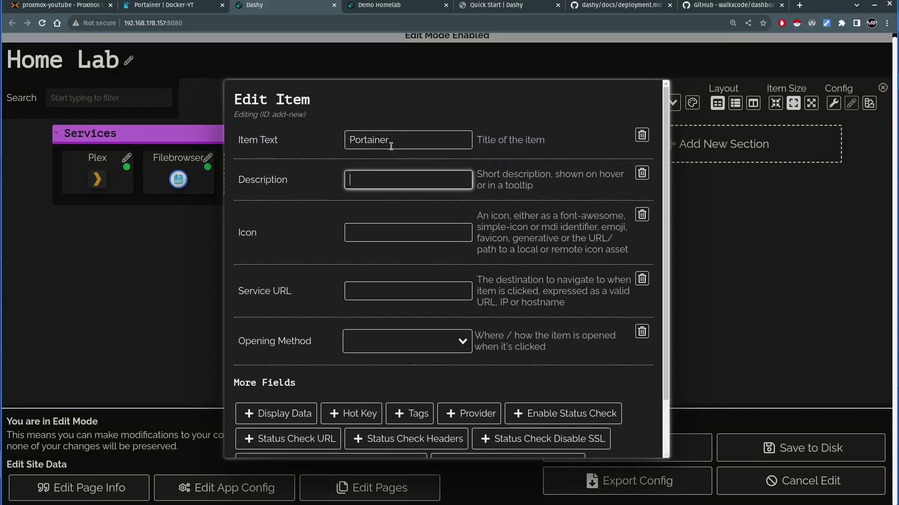
{"action": "type", "text": "Docker Station"}
{"action": "key", "text": "Tab"}
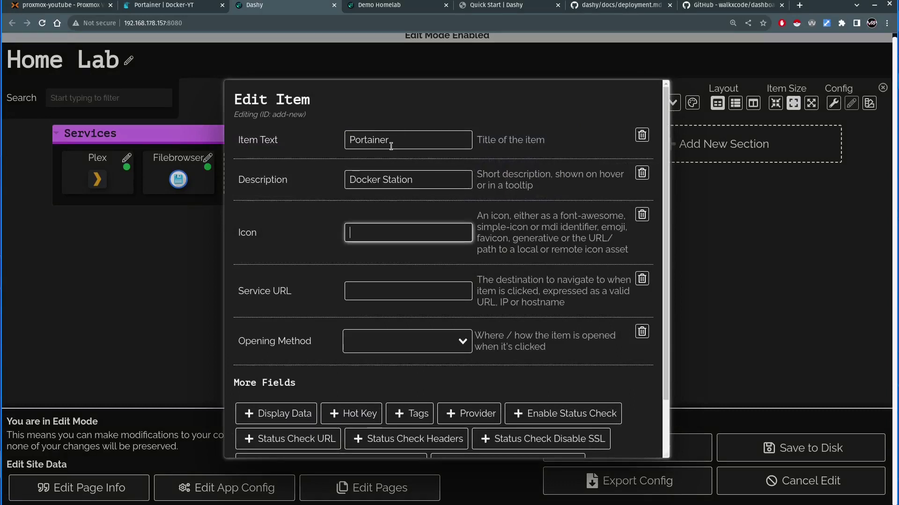
Set the Portainer item's icon to icons/portainer.png and its service URL to the https yt-portainer address on the mrpcloud domain.
{"action": "type", "text": "icons/portainer.png"}
{"action": "key", "text": "Tab"}
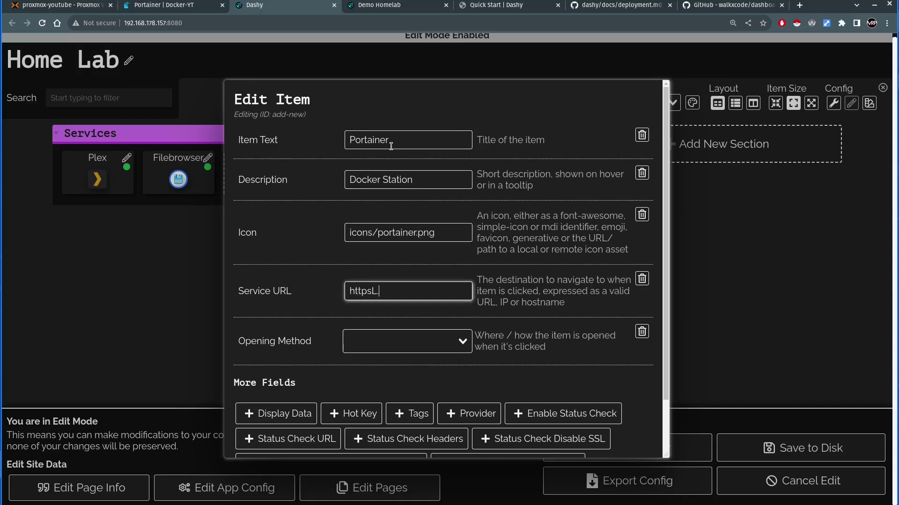
{"action": "type", "text": "https://yt-portainer.mrpcloud.de"}
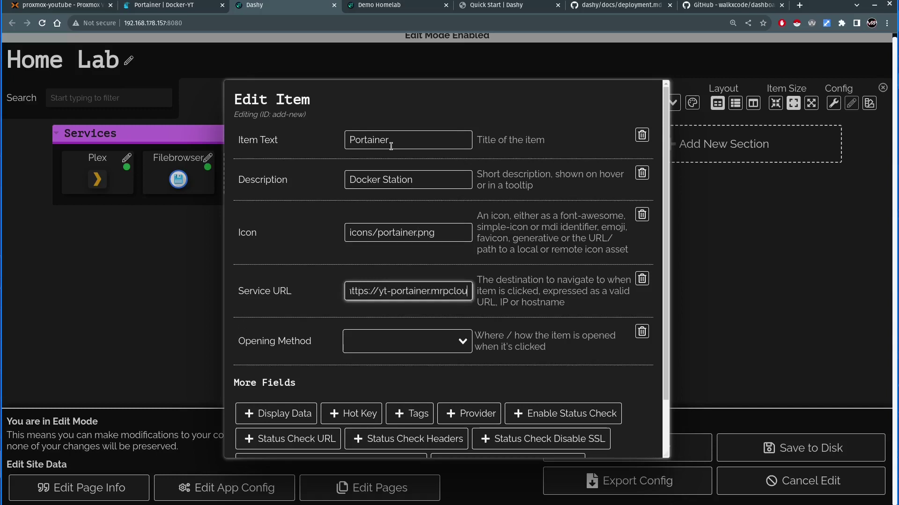
Set the Portainer item's opening method to newtab, enable its status check, and save the item.
{"action": "key", "text": "Tab"}
{"action": "key", "text": "Down"}
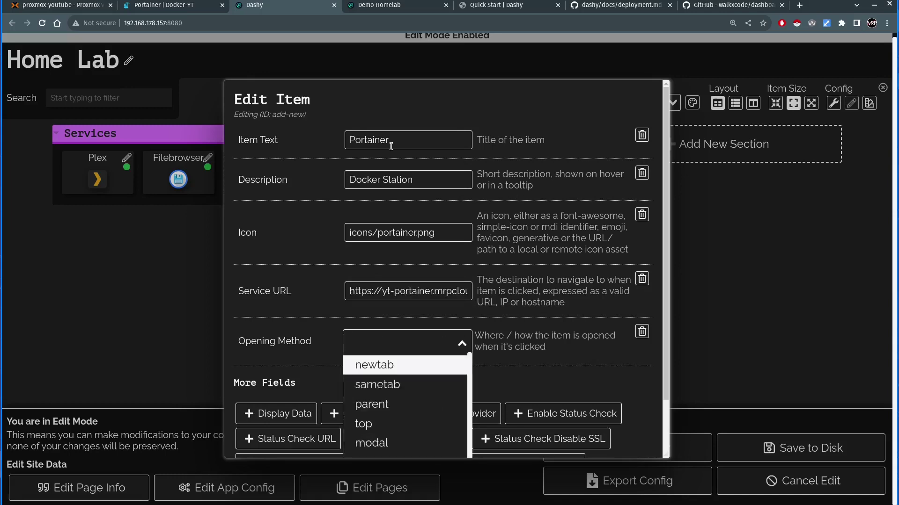
{"action": "key", "text": "Return"}
{"action": "scroll", "coordinate": [600, 323], "scroll_direction": "down", "scroll_amount": 2}
{"action": "left_click", "coordinate": [601, 323]}
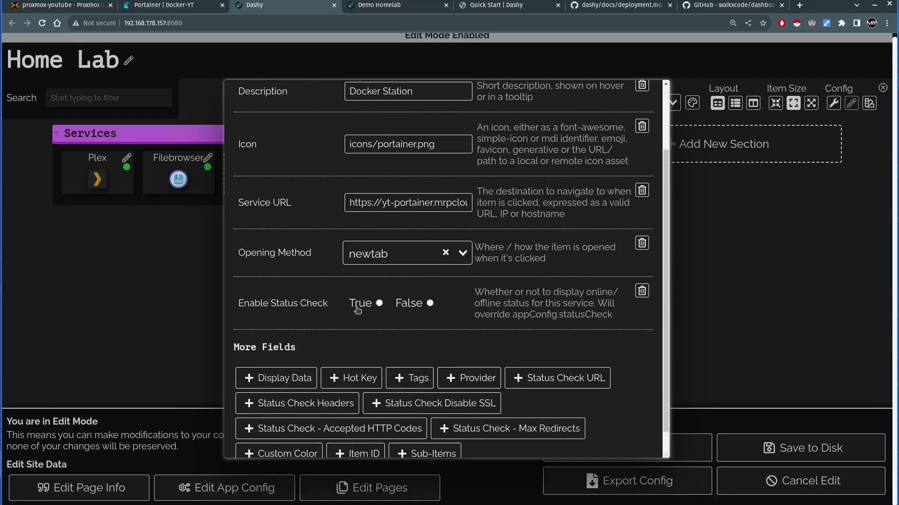
{"action": "left_click", "coordinate": [370, 305]}
{"action": "scroll", "coordinate": [378, 357], "scroll_direction": "down", "scroll_amount": 1}
{"action": "left_click", "coordinate": [413, 441]}
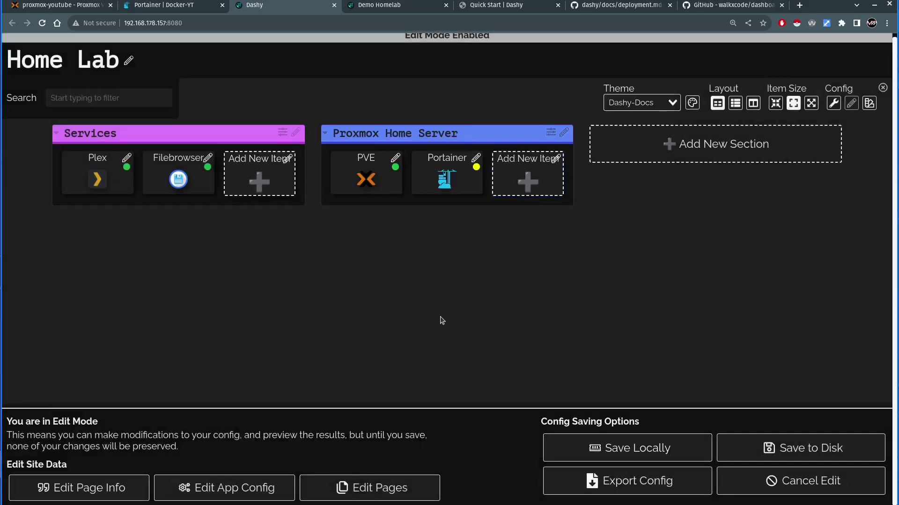
Save the dashboard configuration to disk and reopen conf.yml in nano in the terminal.
{"action": "left_click", "coordinate": [796, 450]}
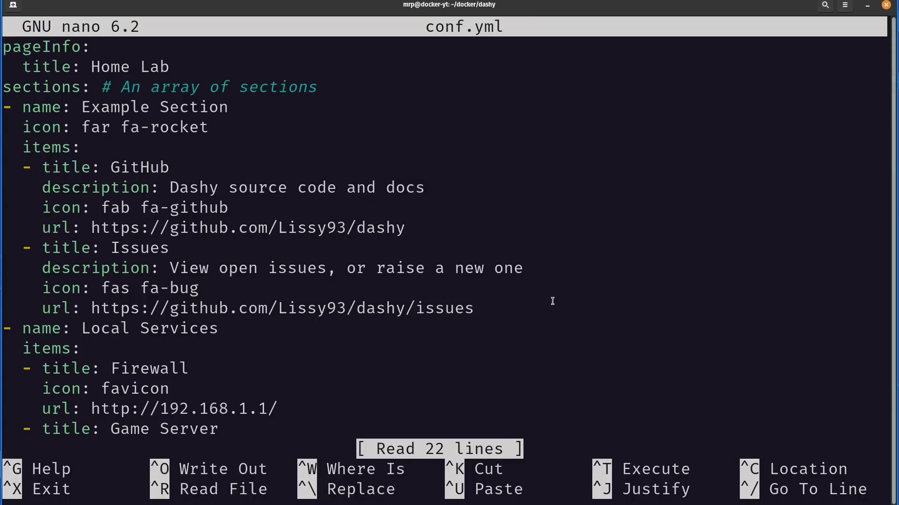
{"action": "key", "text": "ctrl+x"}
{"action": "key", "text": "ctrl+l"}
{"action": "key", "text": "Up"}
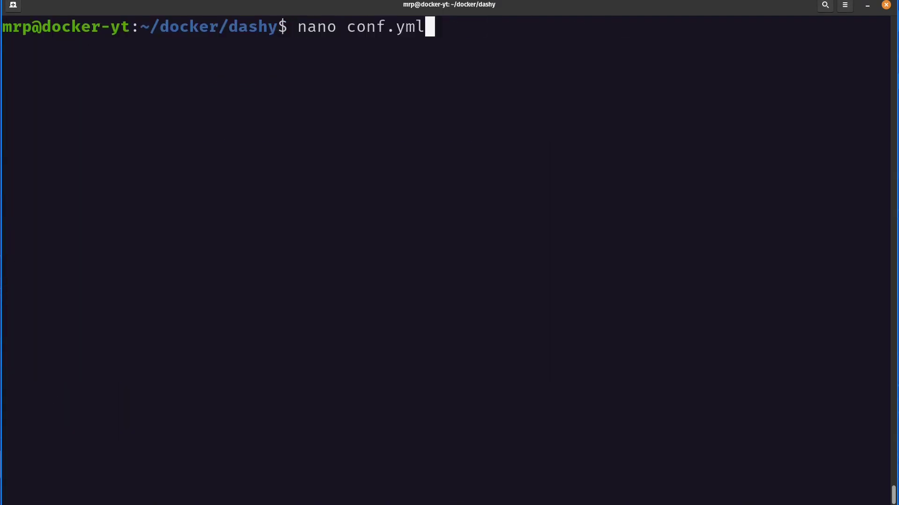
{"action": "key", "text": "Return"}
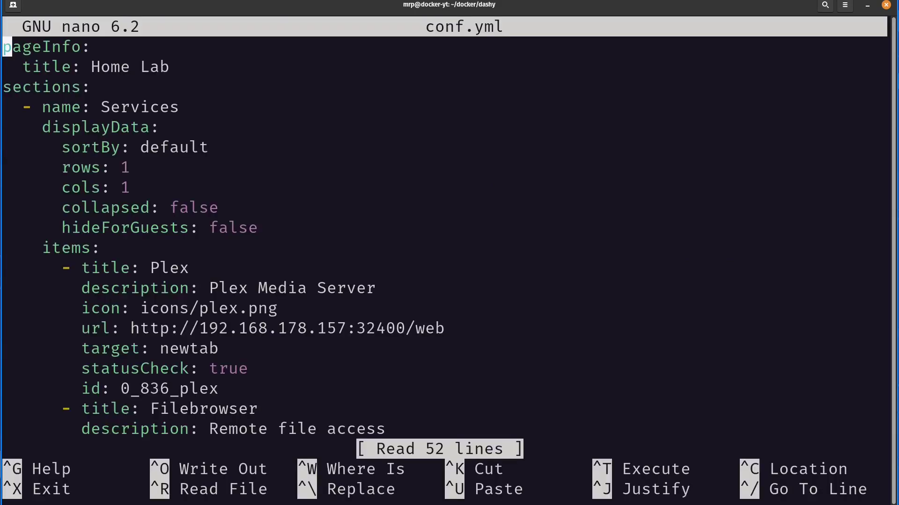
Examine the Services and Proxmox Home Server sections and their item entries in conf.yml.
{"action": "scroll", "coordinate": [146, 222], "scroll_direction": "down", "scroll_amount": 8}
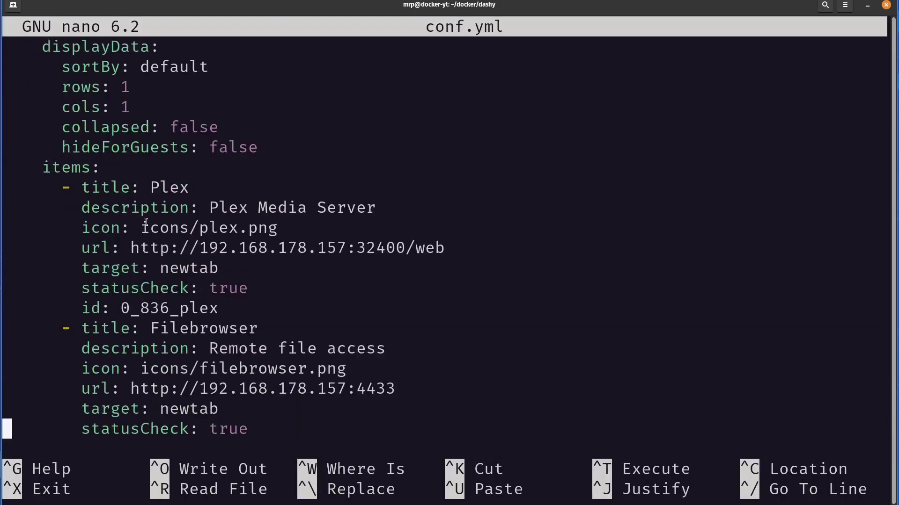
{"action": "left_click_drag", "start_coordinate": [58, 184], "coordinate": [296, 296]}
{"action": "scroll", "coordinate": [187, 197], "scroll_direction": "down", "scroll_amount": 5}
{"action": "scroll", "coordinate": [177, 187], "scroll_direction": "up", "scroll_amount": 7}
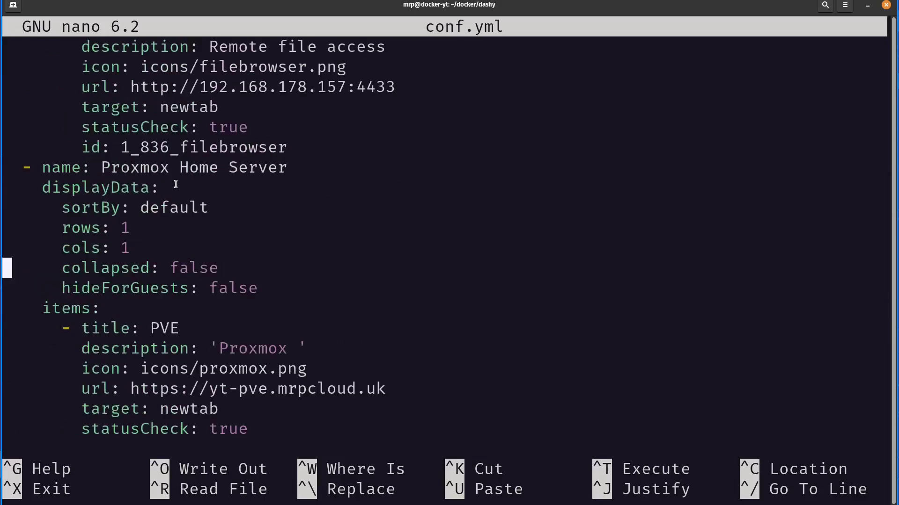
{"action": "left_click_drag", "start_coordinate": [71, 147], "coordinate": [287, 268]}
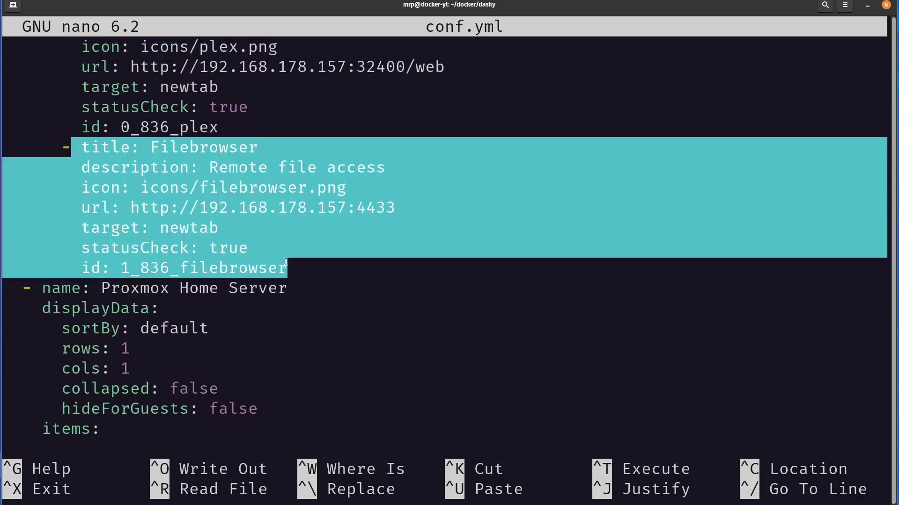
{"action": "left_click_drag", "start_coordinate": [13, 286], "coordinate": [188, 310]}
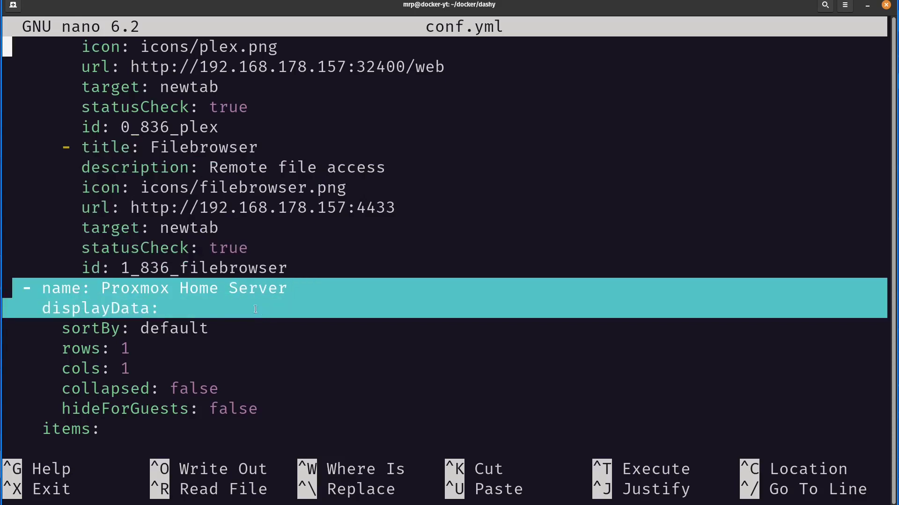
{"action": "left_click", "coordinate": [45, 333]}
{"action": "scroll", "coordinate": [46, 333], "scroll_direction": "down", "scroll_amount": 7}
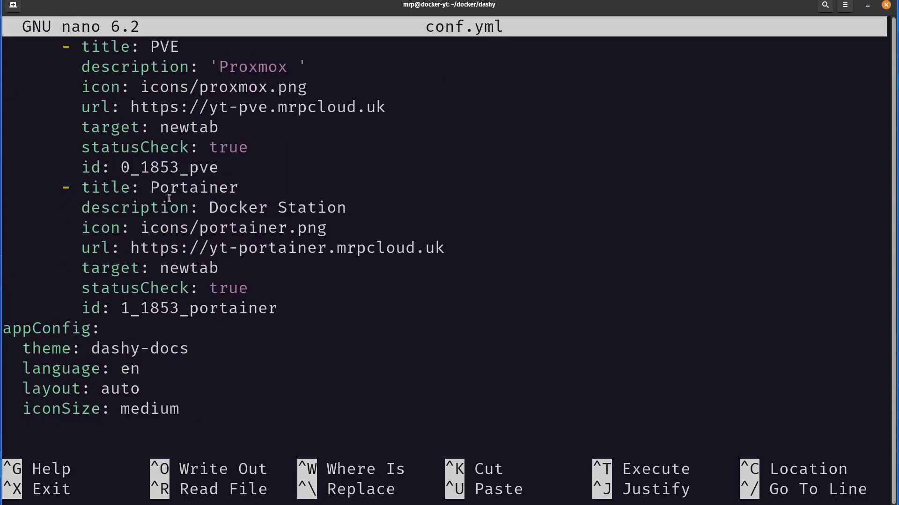
Remove the trailing space from the PVE item's description so it reads 'Proxmox', save conf.yml, and exit the editor.
{"action": "scroll", "coordinate": [169, 198], "scroll_direction": "up", "scroll_amount": 2}
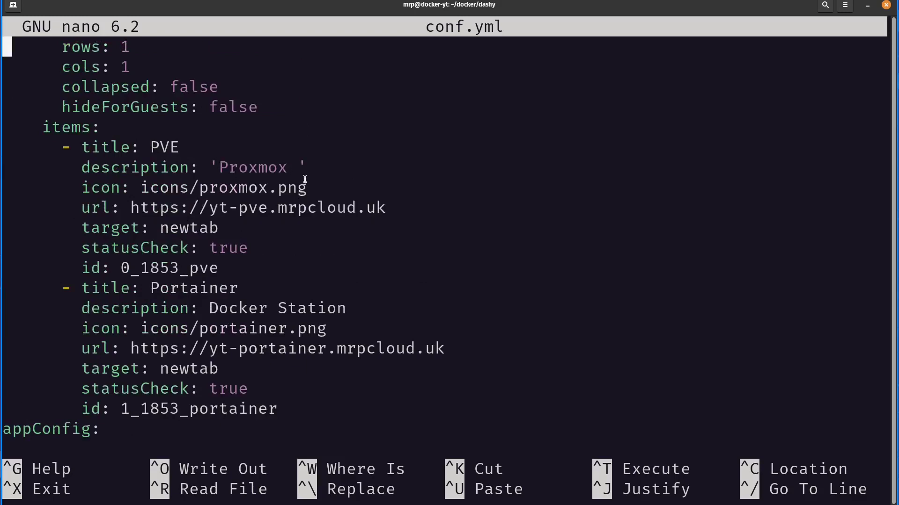
{"action": "key", "text": "Down"}
{"action": "key", "text": "Down"}
{"action": "key", "text": "Down"}
{"action": "key", "text": "Down"}
{"action": "key", "text": "Down"}
{"action": "key", "text": "Down"}
{"action": "key", "text": "End"}
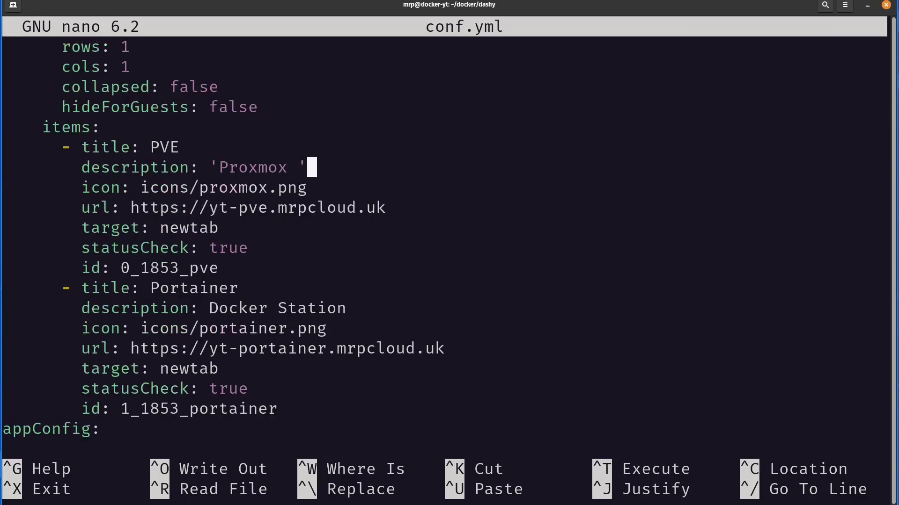
{"action": "key", "text": "Left"}
{"action": "key", "text": "Left"}
{"action": "key", "text": "ctrl+o"}
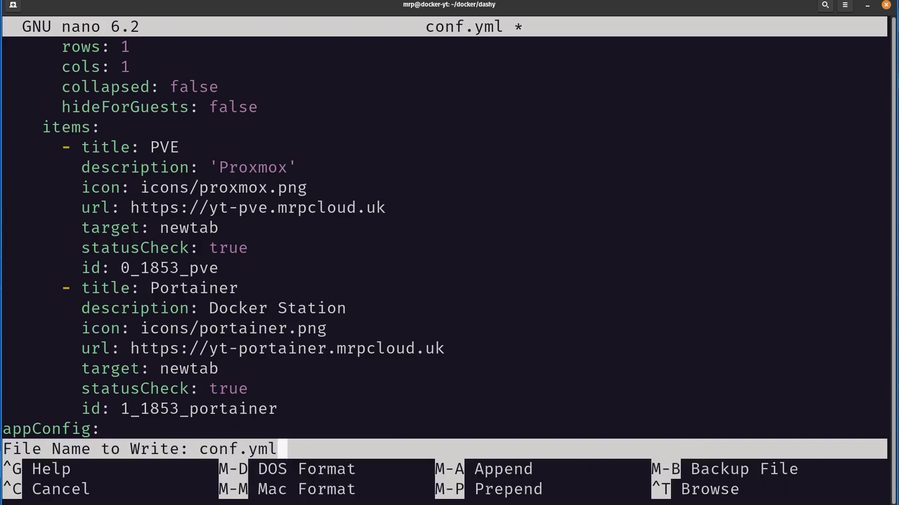
{"action": "key", "text": "Return"}
{"action": "key", "text": "ctrl+x"}
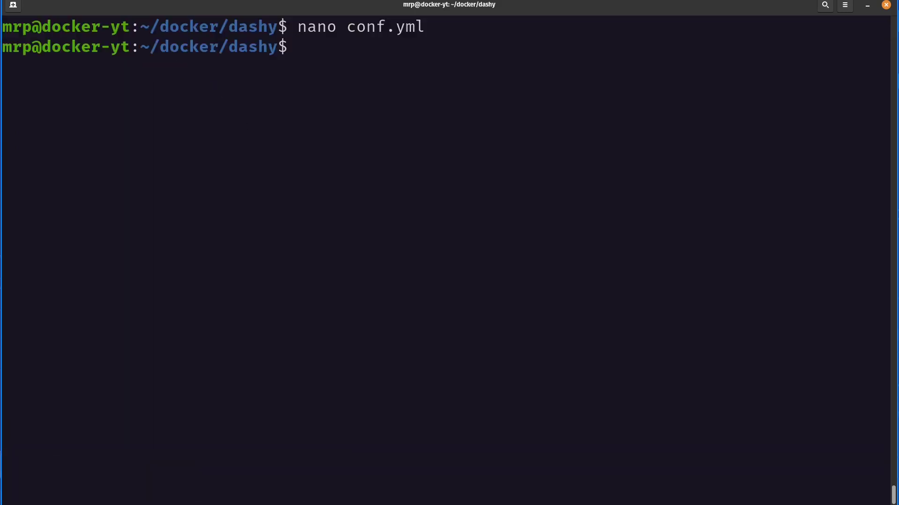
Reload the Dashy page in the browser and set the dashboard to the column layout with the largest item size.
{"action": "key", "text": "alt+Tab"}
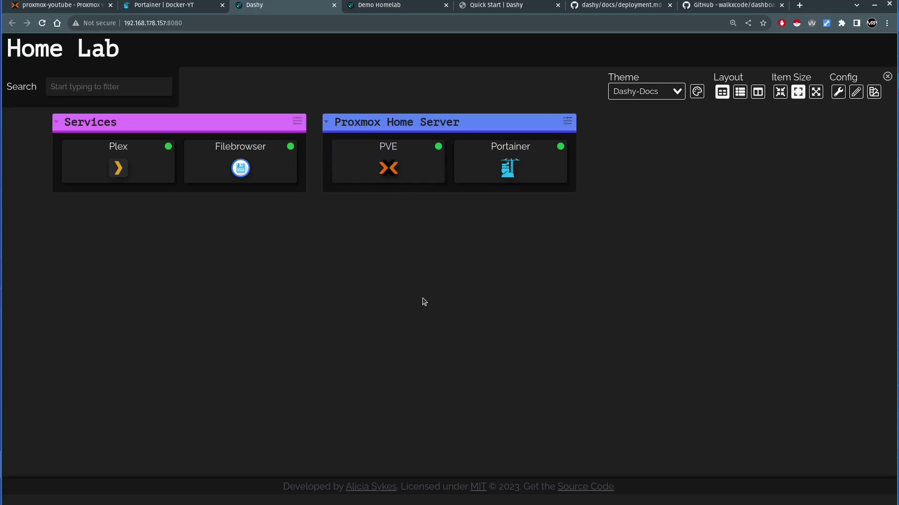
{"action": "key", "text": "F5"}
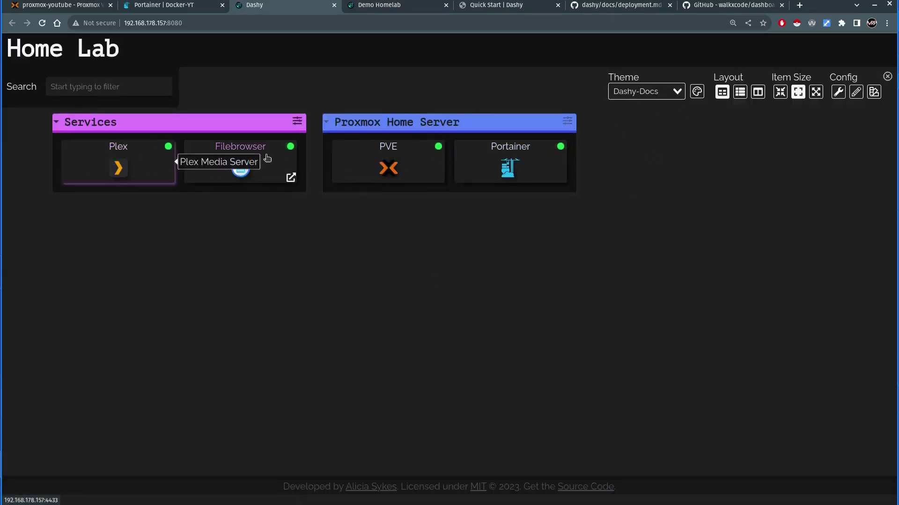
{"action": "left_click", "coordinate": [741, 92]}
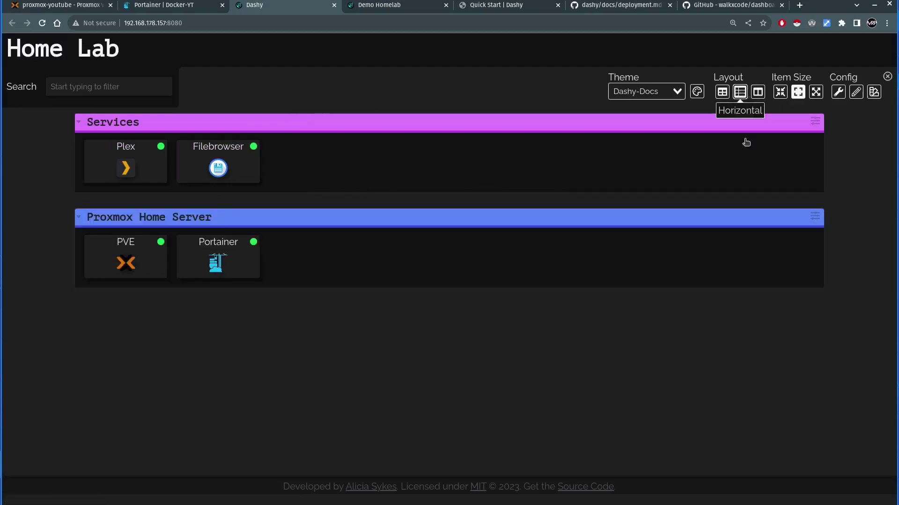
{"action": "left_click", "coordinate": [757, 91]}
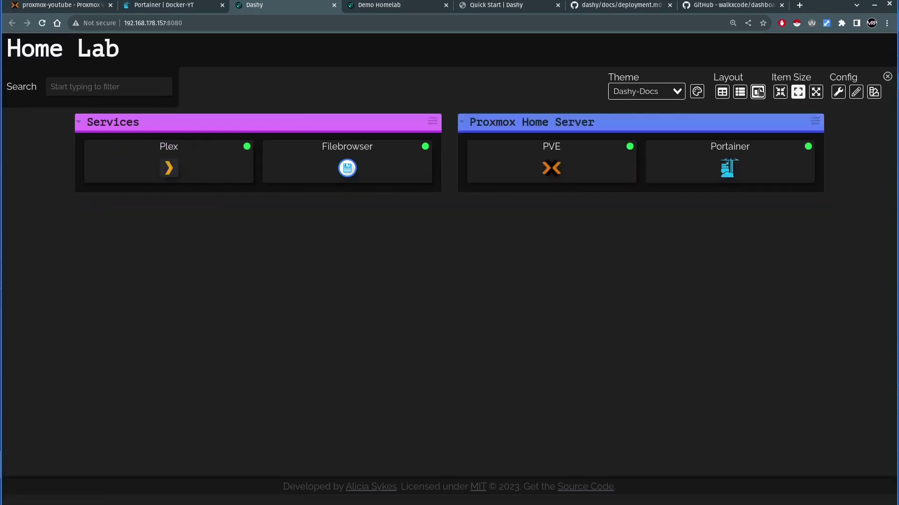
{"action": "left_click", "coordinate": [780, 92]}
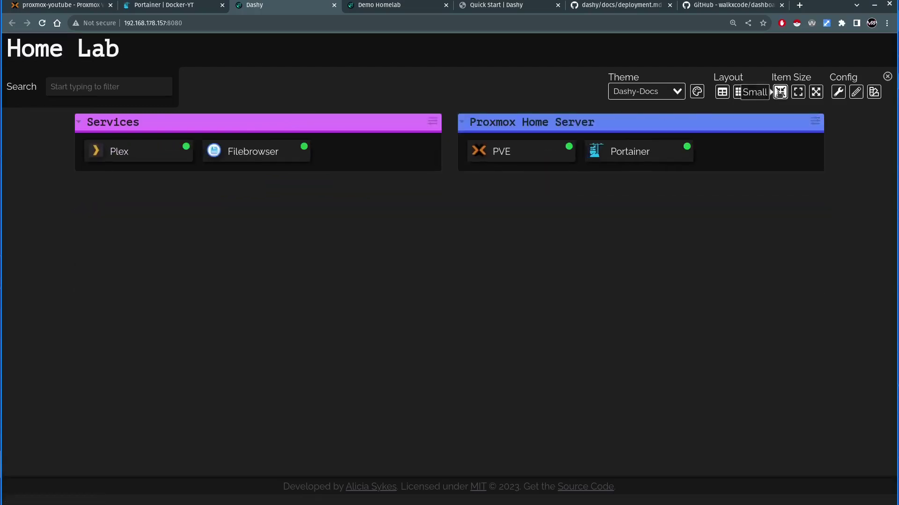
{"action": "left_click", "coordinate": [811, 95]}
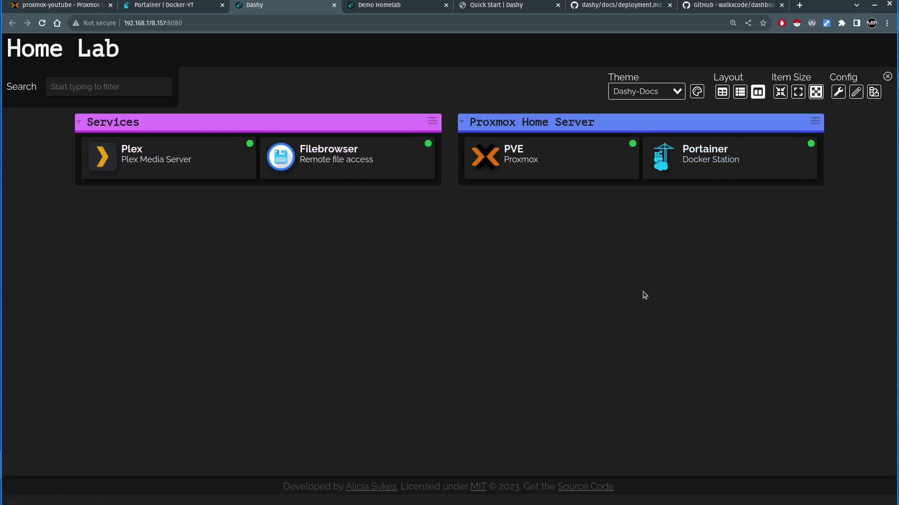
Try the Material, One-Dark, Matrix-Red and Crayola themes on the dashboard.
{"action": "left_click", "coordinate": [665, 92]}
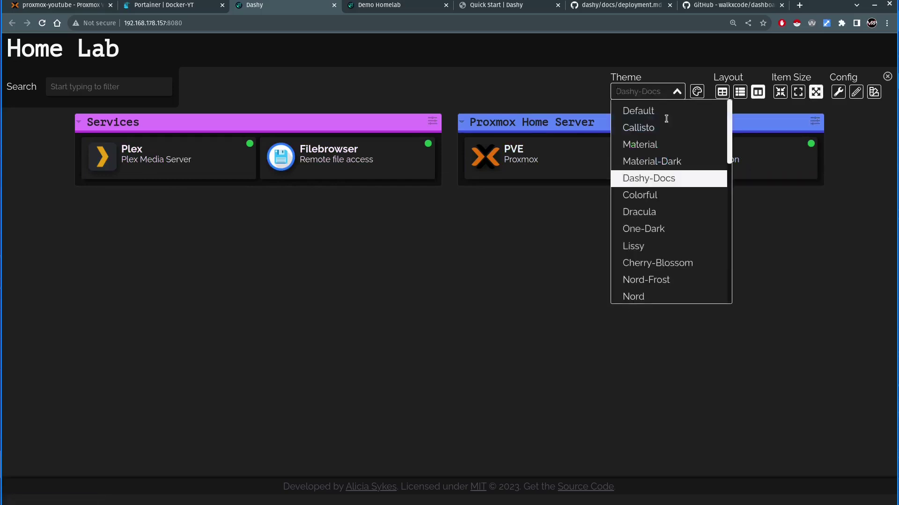
{"action": "left_click", "coordinate": [656, 145]}
{"action": "left_click", "coordinate": [667, 99]}
{"action": "scroll", "coordinate": [670, 206], "scroll_direction": "down", "scroll_amount": 1}
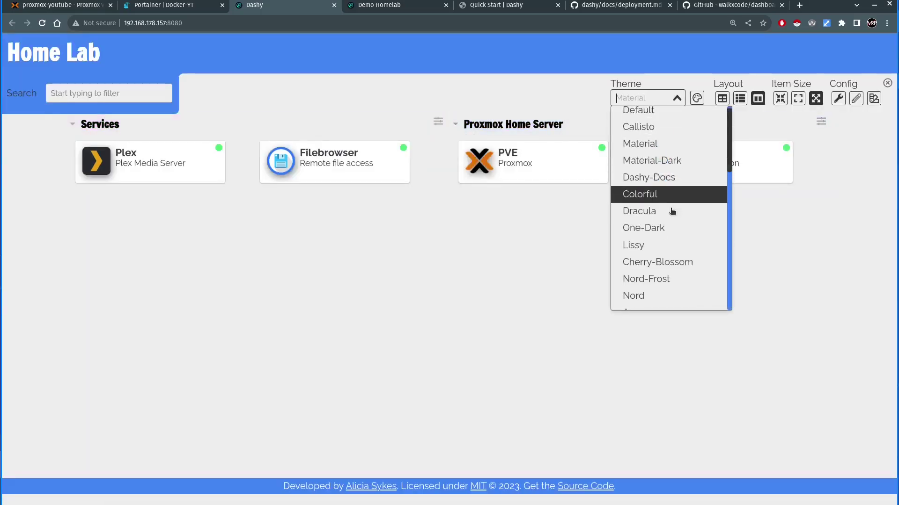
{"action": "left_click", "coordinate": [667, 229]}
{"action": "left_click", "coordinate": [646, 91]}
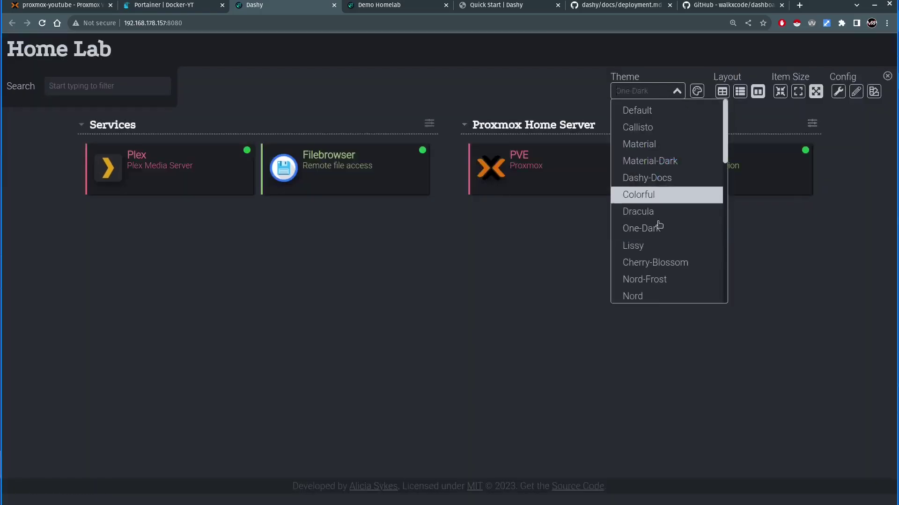
{"action": "scroll", "coordinate": [637, 234], "scroll_direction": "down", "scroll_amount": 3}
{"action": "left_click", "coordinate": [655, 218]}
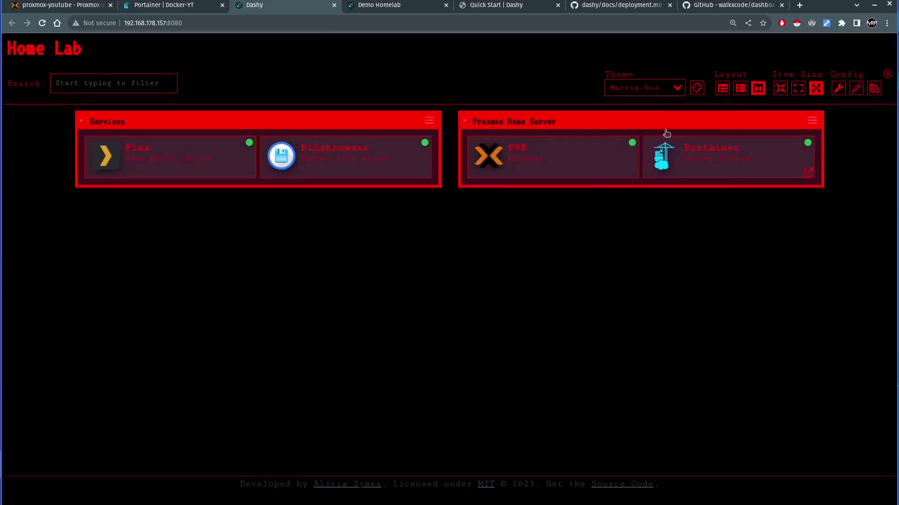
{"action": "left_click", "coordinate": [665, 89]}
{"action": "left_click", "coordinate": [670, 203]}
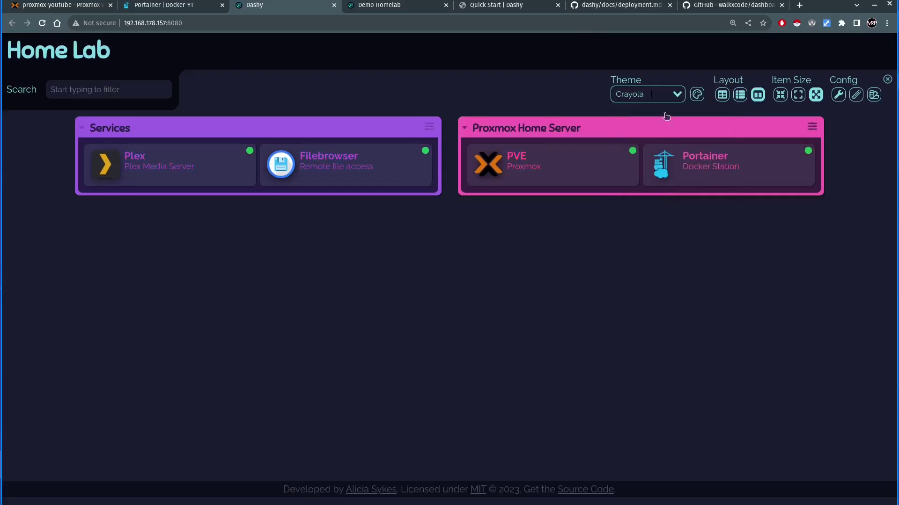
Try the Thebe and Matrix themes and switch the dashboard back to Dashy-Docs.
{"action": "left_click", "coordinate": [661, 101]}
{"action": "scroll", "coordinate": [669, 211], "scroll_direction": "down", "scroll_amount": 3}
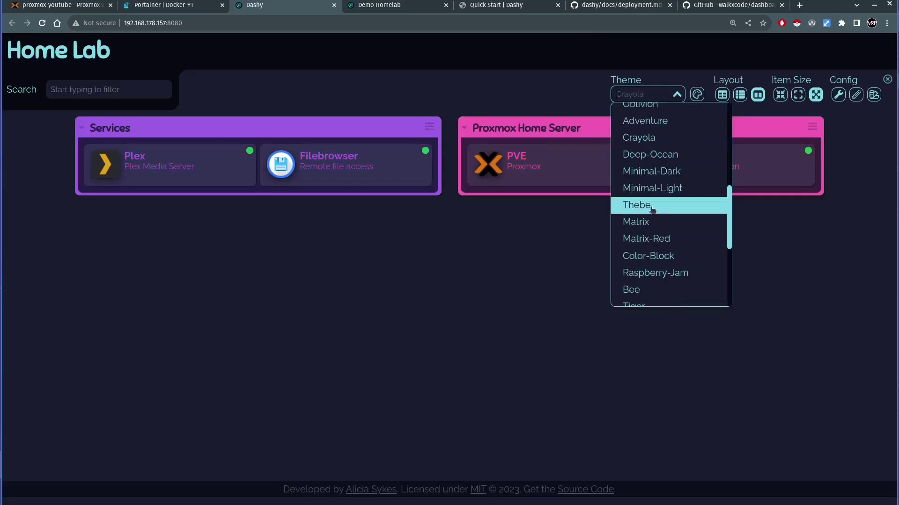
{"action": "left_click", "coordinate": [655, 203]}
{"action": "left_click", "coordinate": [655, 91]}
{"action": "scroll", "coordinate": [652, 224], "scroll_direction": "down", "scroll_amount": 3}
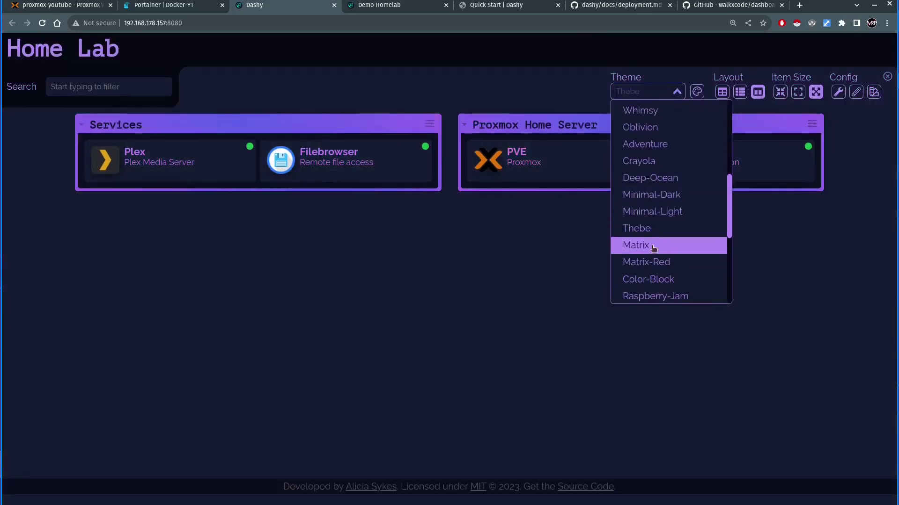
{"action": "left_click", "coordinate": [652, 245]}
{"action": "left_click", "coordinate": [652, 89]}
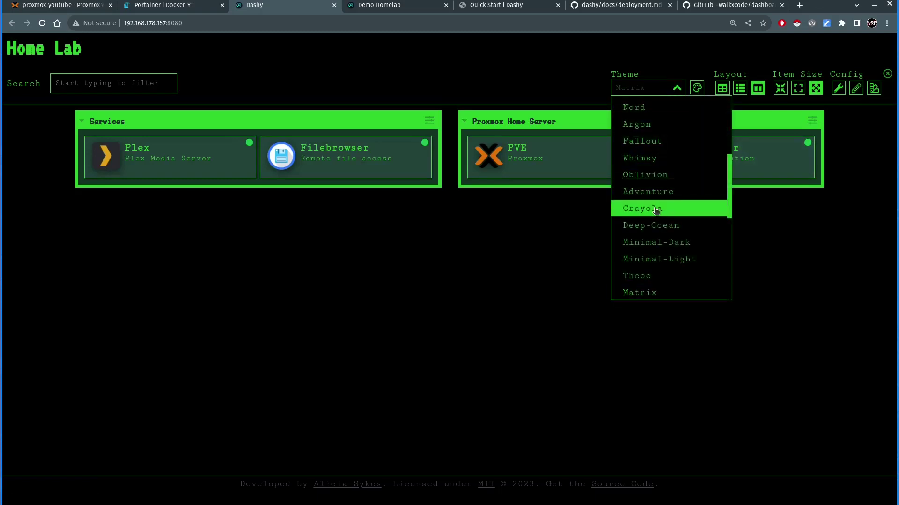
{"action": "scroll", "coordinate": [655, 211], "scroll_direction": "up", "scroll_amount": 5}
{"action": "left_click", "coordinate": [653, 174]}
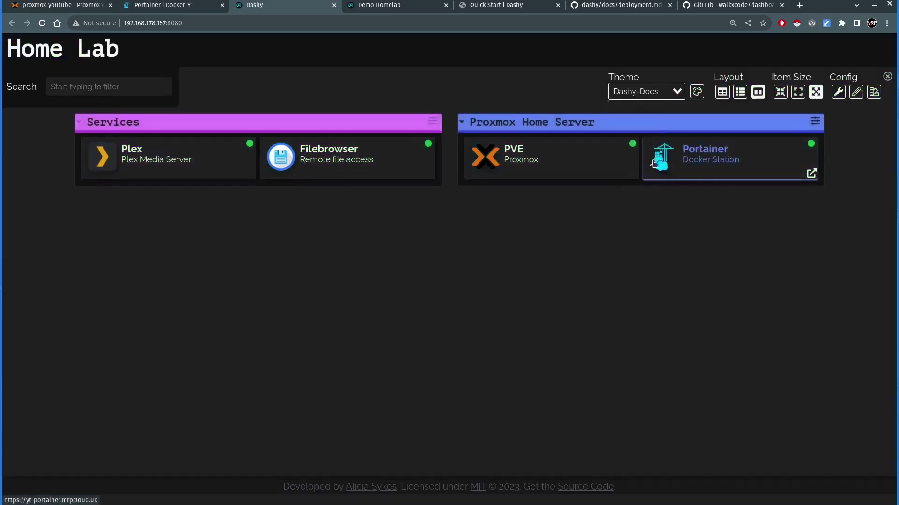
Try the Material-Dark, Material-Dark-Original and Adventure themes on the dashboard.
{"action": "left_click", "coordinate": [653, 91]}
{"action": "left_click", "coordinate": [653, 162]}
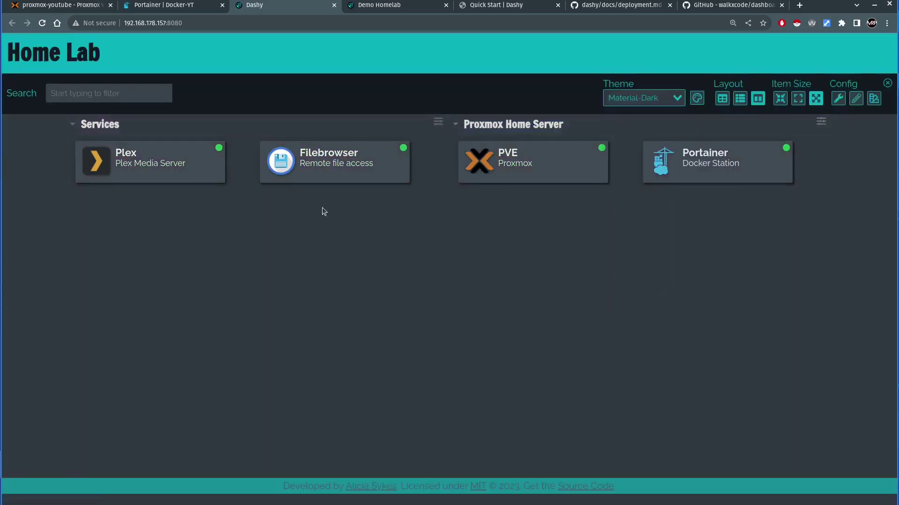
{"action": "left_click", "coordinate": [643, 97]}
{"action": "scroll", "coordinate": [688, 238], "scroll_direction": "down", "scroll_amount": 5}
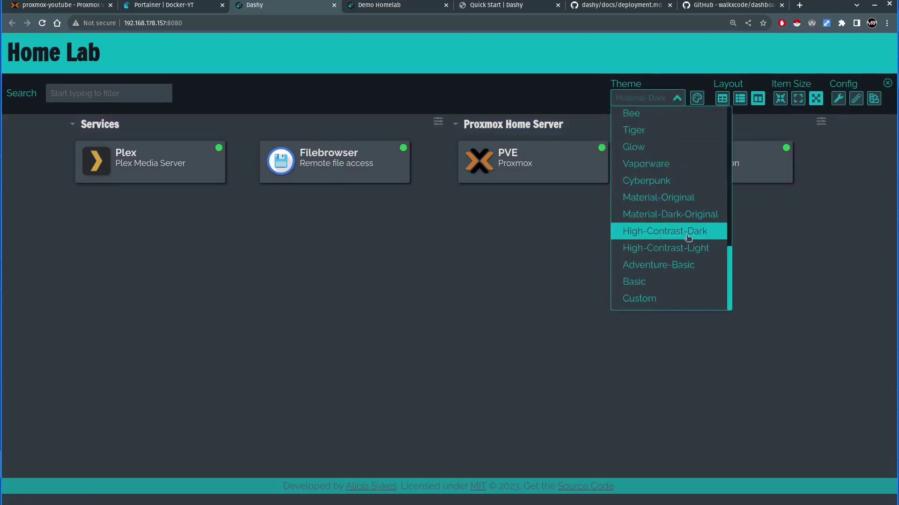
{"action": "left_click", "coordinate": [665, 220]}
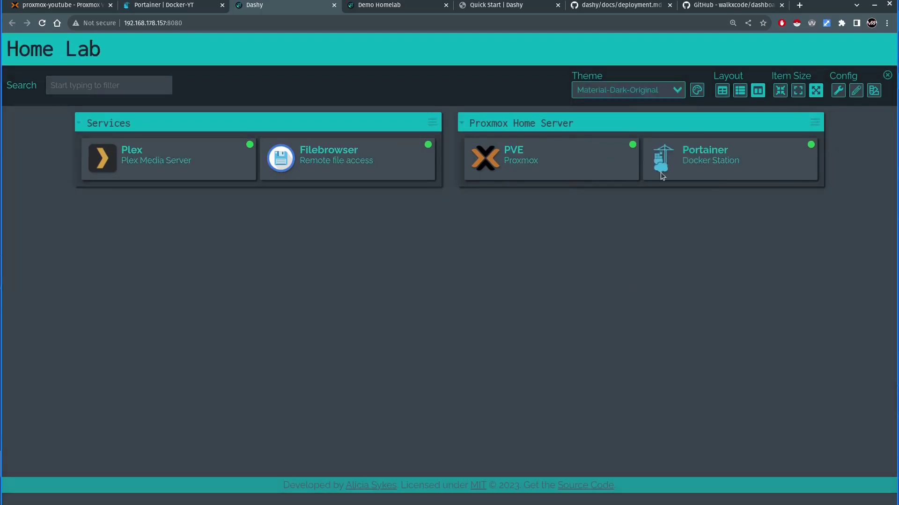
{"action": "left_click", "coordinate": [648, 95]}
{"action": "scroll", "coordinate": [667, 234], "scroll_direction": "down", "scroll_amount": 2}
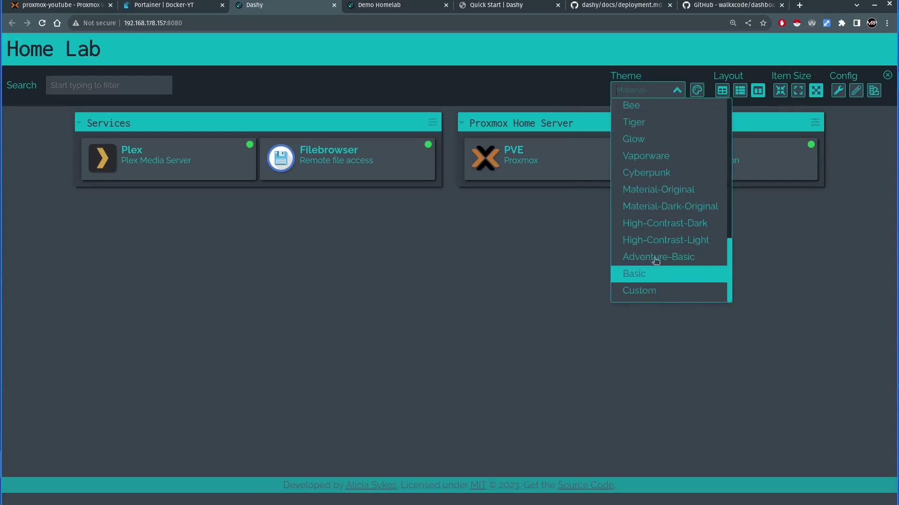
{"action": "scroll", "coordinate": [660, 252], "scroll_direction": "up", "scroll_amount": 5}
{"action": "left_click", "coordinate": [664, 213]}
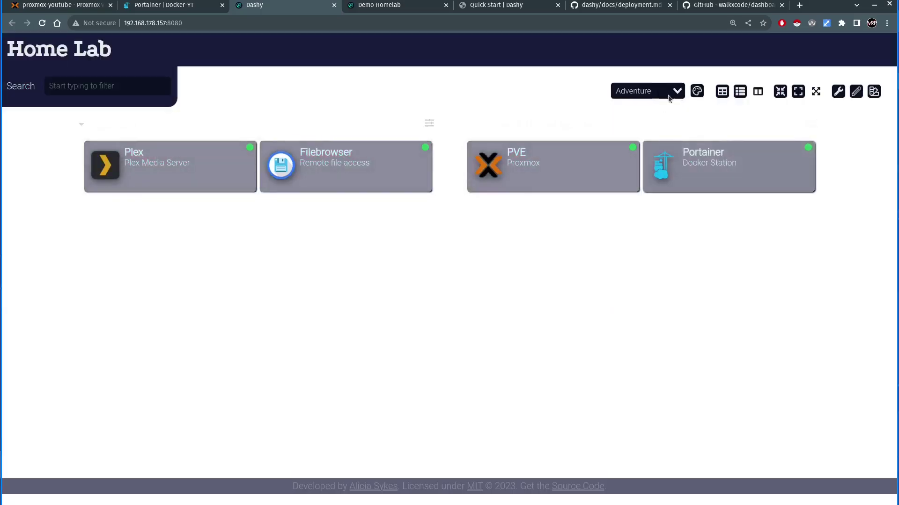
Try the Nord-Frost theme and the light Material theme on the dashboard.
{"action": "left_click", "coordinate": [647, 91]}
{"action": "left_click", "coordinate": [654, 194]}
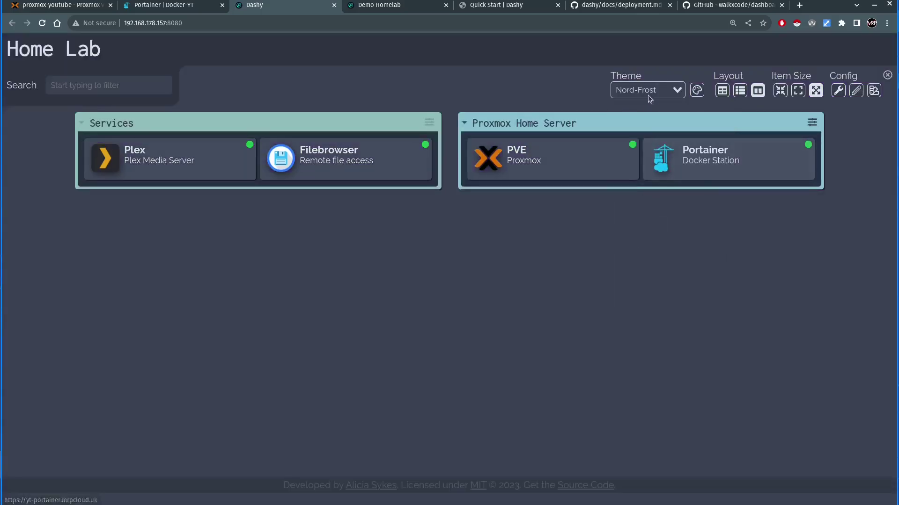
{"action": "left_click", "coordinate": [647, 90]}
{"action": "left_click", "coordinate": [664, 147]}
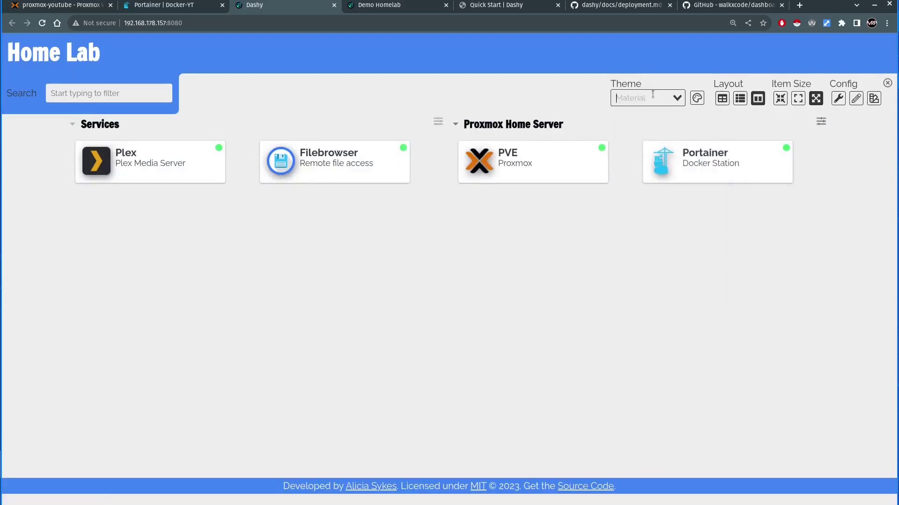
Set the dashboard theme to Default.
{"action": "left_click", "coordinate": [647, 90]}
{"action": "left_click", "coordinate": [649, 131]}
{"action": "left_click", "coordinate": [647, 90]}
{"action": "left_click", "coordinate": [648, 110]}
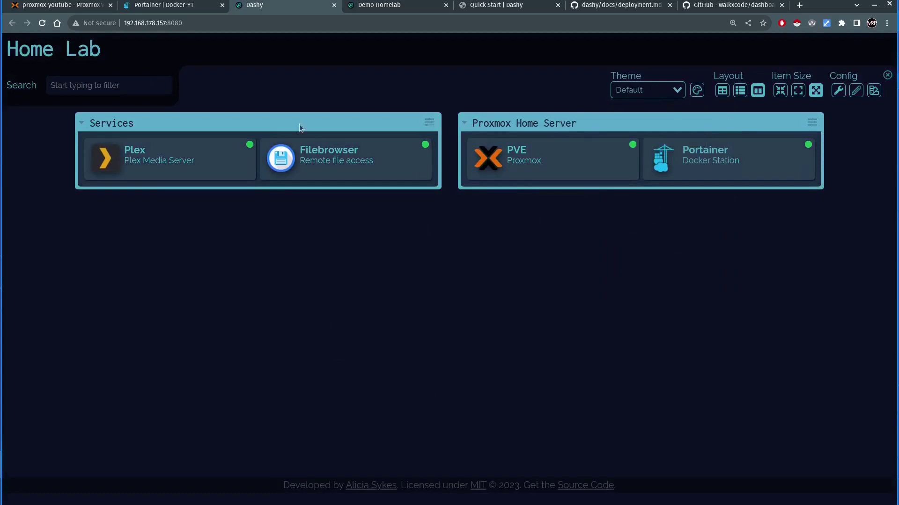
Enter edit mode and set the page title to "Proxmox Home Server Series".
{"action": "mouse_move", "coordinate": [620, 178]}
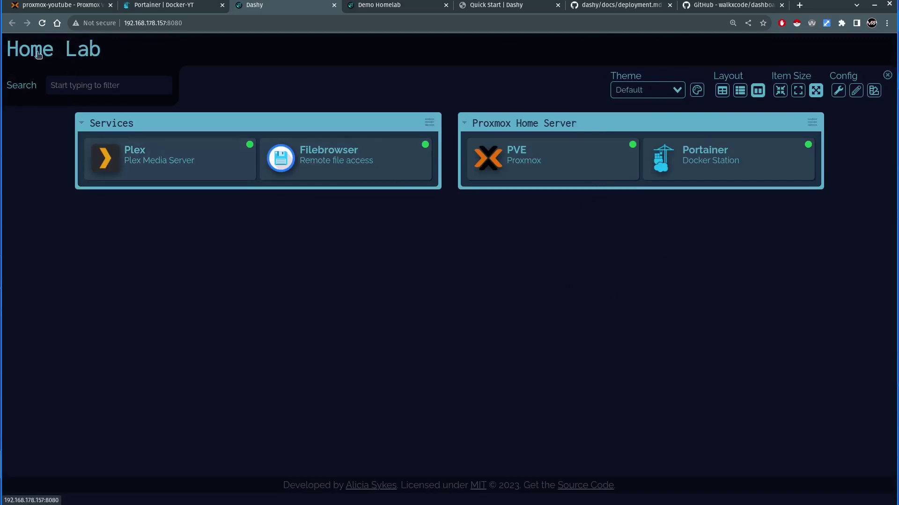
{"action": "left_click", "coordinate": [854, 93]}
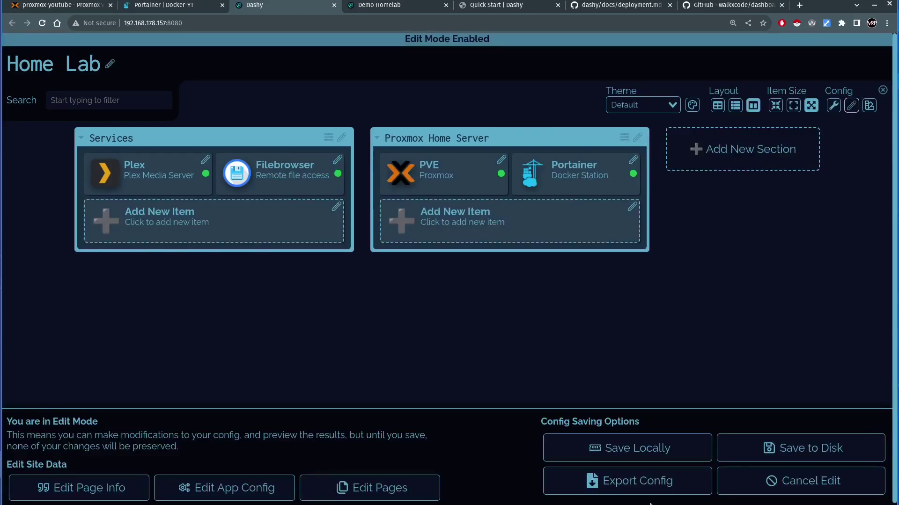
{"action": "left_click", "coordinate": [110, 65]}
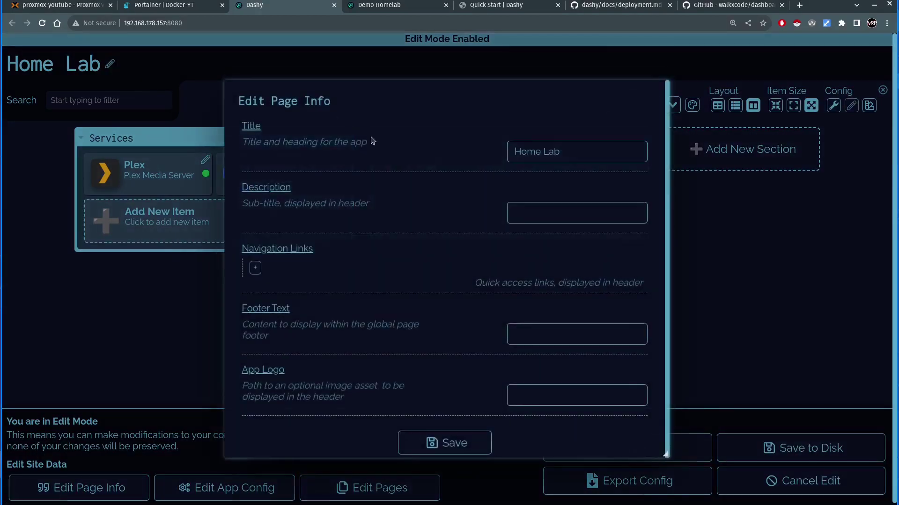
{"action": "double_click", "coordinate": [576, 151]}
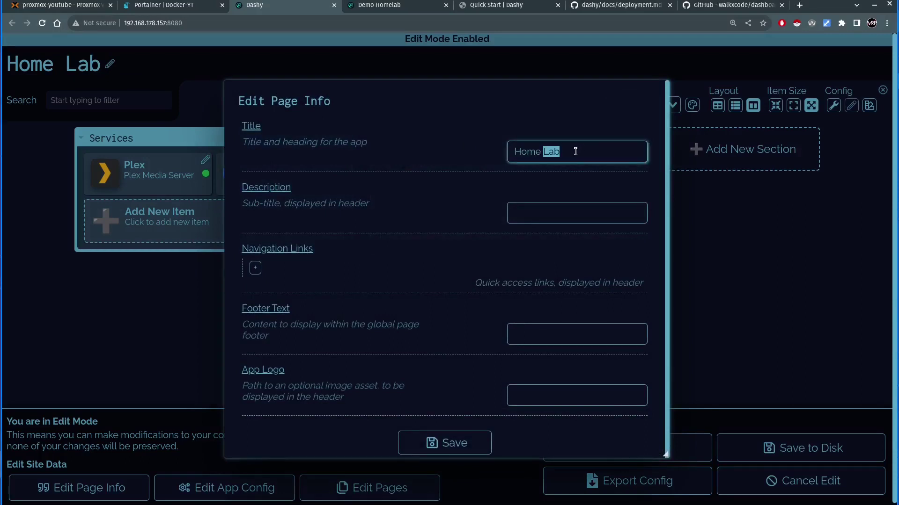
{"action": "key", "text": "ctrl+a"}
{"action": "type", "text": "Proxmox"}
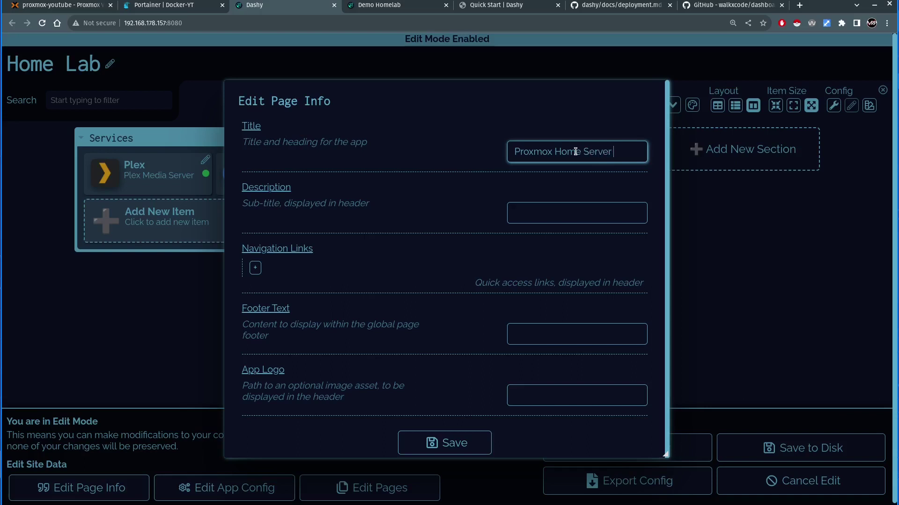
{"action": "type", "text": "Home Server Series"}
{"action": "key", "text": "Tab"}
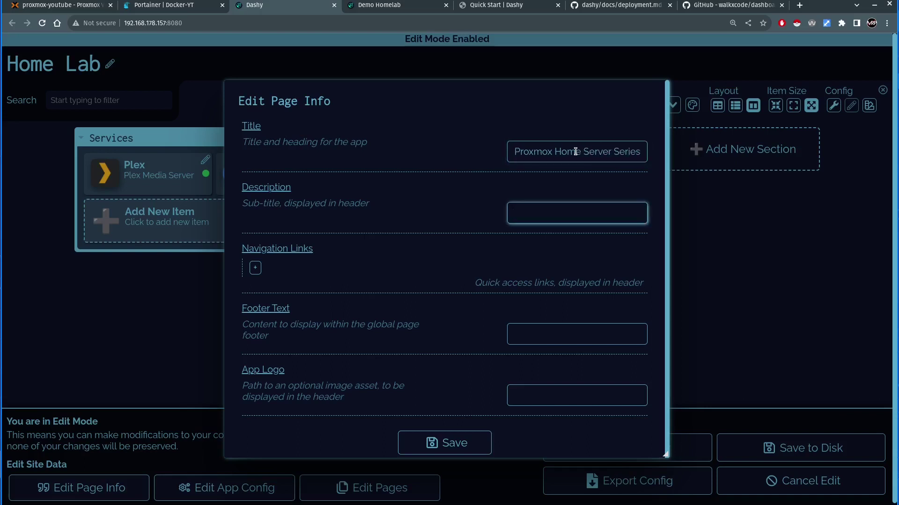
Set the page description to "Don't forget to subscribe :)" and save the page info.
{"action": "key", "text": "ctrl+a"}
{"action": "type", "text": "D"}
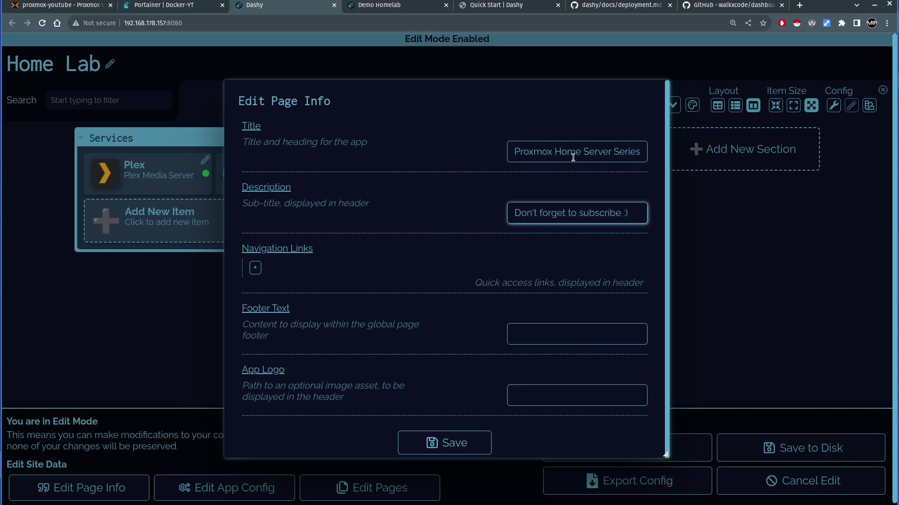
{"action": "left_click", "coordinate": [449, 442]}
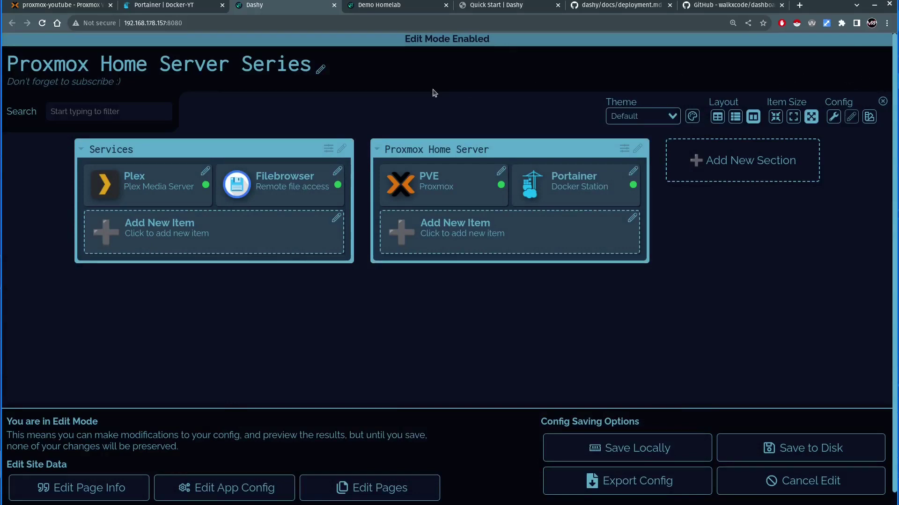
{"action": "left_click", "coordinate": [321, 70]}
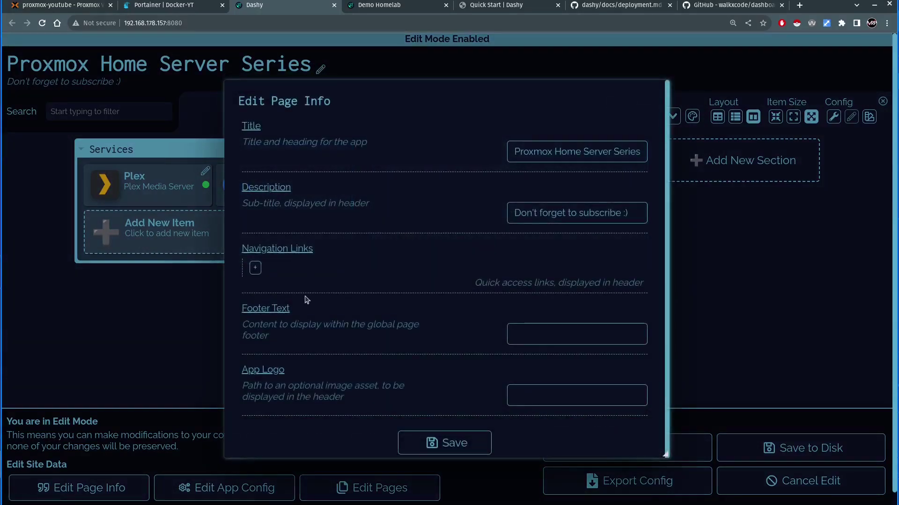
{"action": "left_click", "coordinate": [255, 268]}
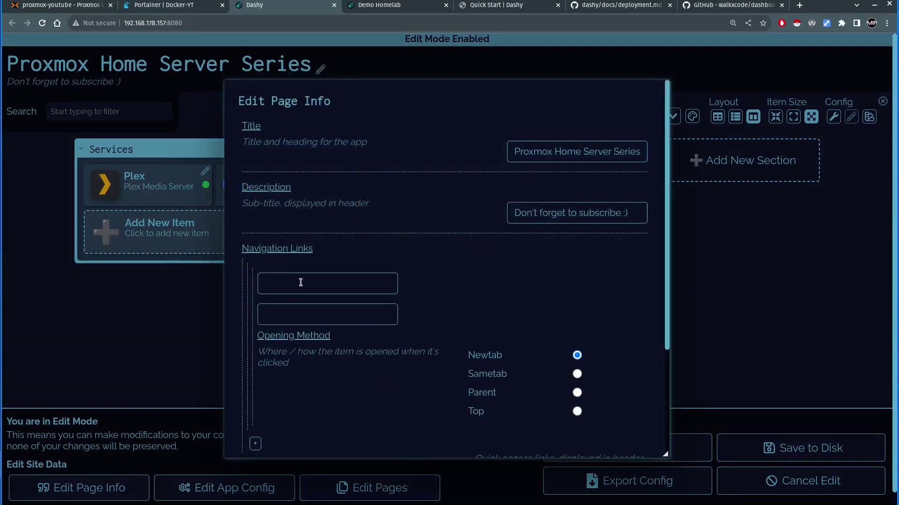
{"action": "left_click", "coordinate": [303, 285]}
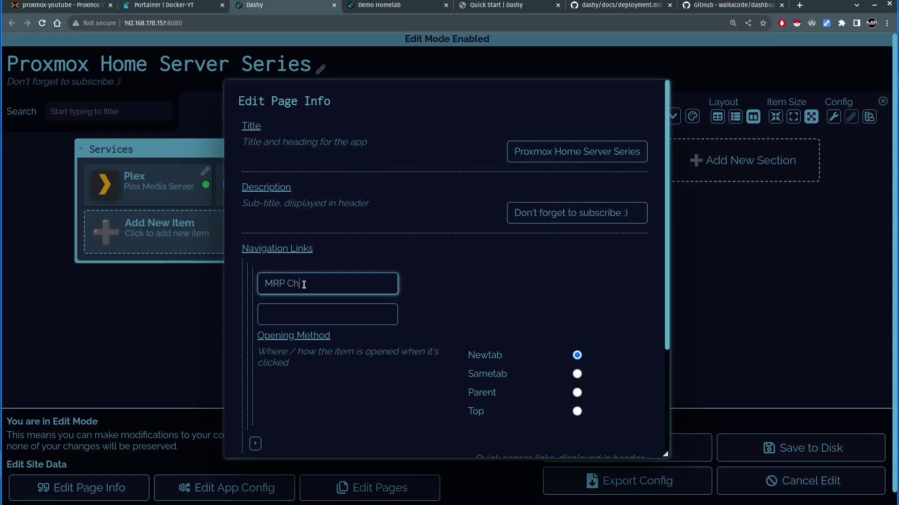
{"action": "key", "text": "Tab"}
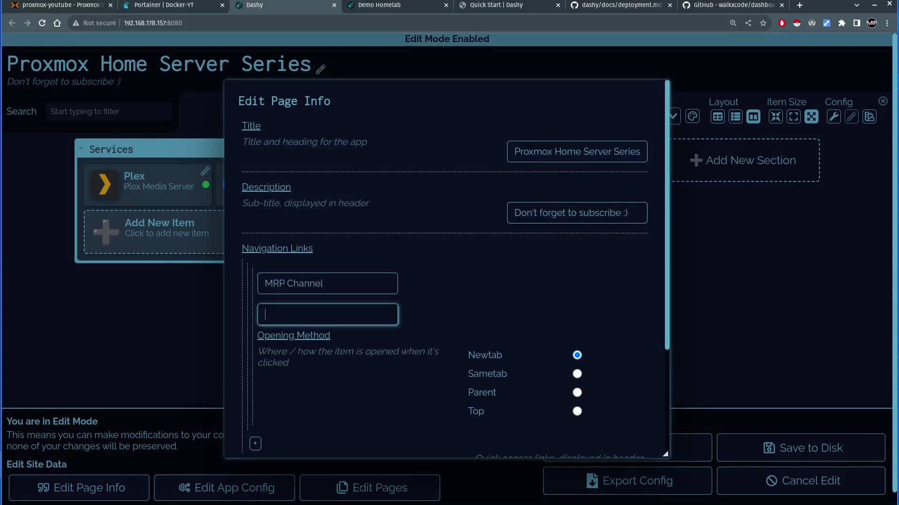
{"action": "key", "text": "alt+Tab"}
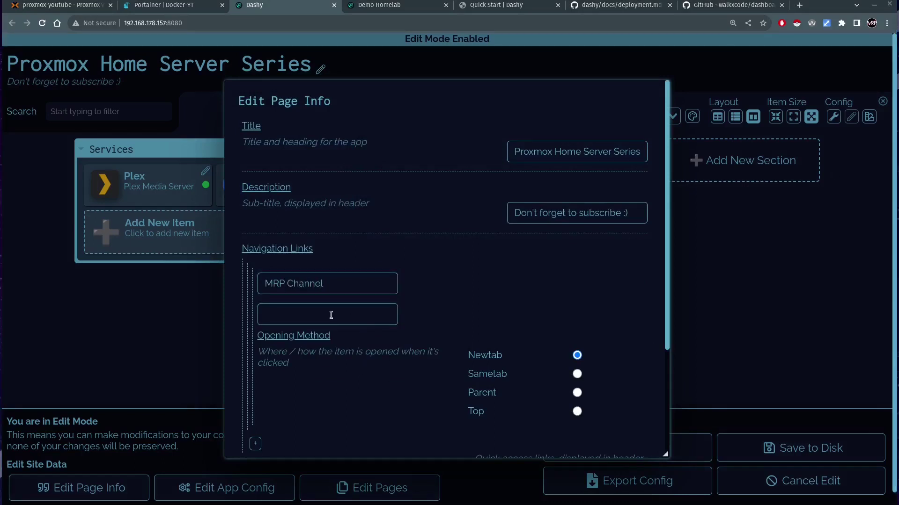
{"action": "key", "text": "alt+Tab"}
{"action": "type", "text": "https://www.youtube.com/@MRPtech"}
{"action": "scroll", "coordinate": [553, 367], "scroll_direction": "down", "scroll_amount": 4}
{"action": "left_click", "coordinate": [444, 435]}
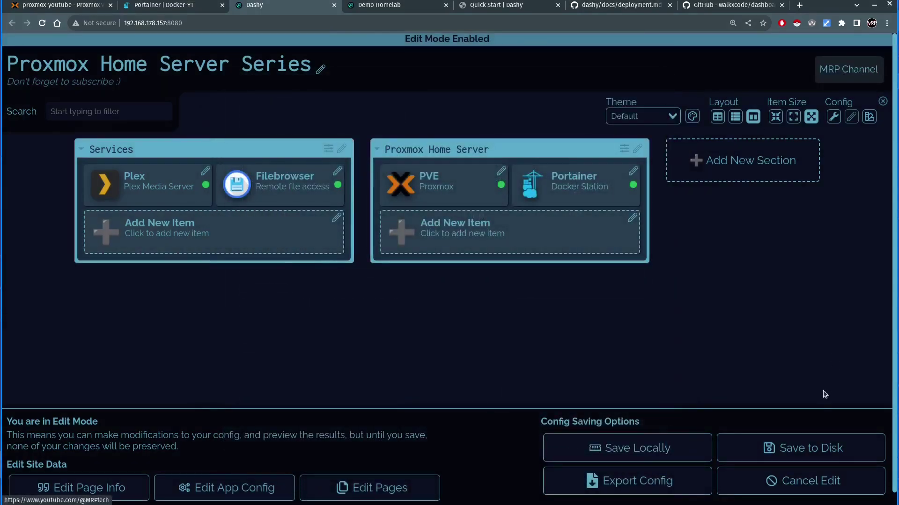
{"action": "left_click", "coordinate": [805, 461]}
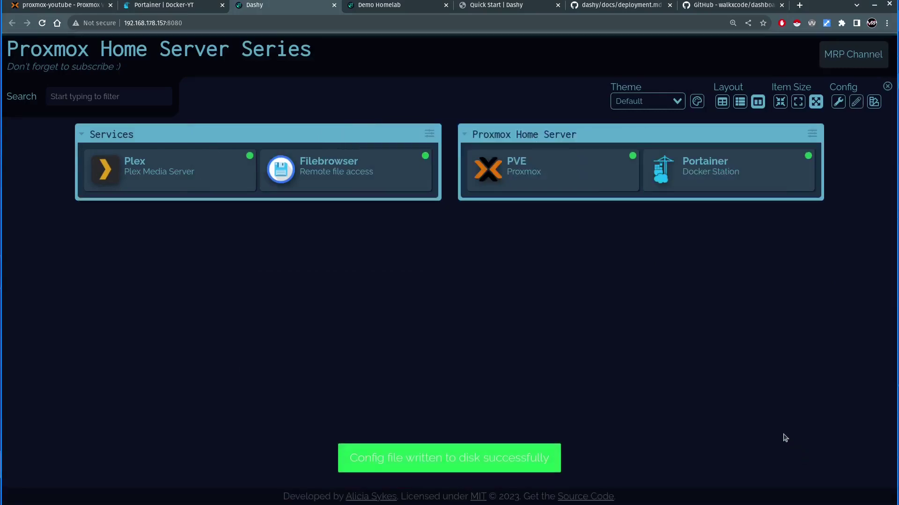
Test the MRP Channel link and the PVE, Portainer, Filebrowser and Plex items, closing each opened page.
{"action": "left_click", "coordinate": [843, 58]}
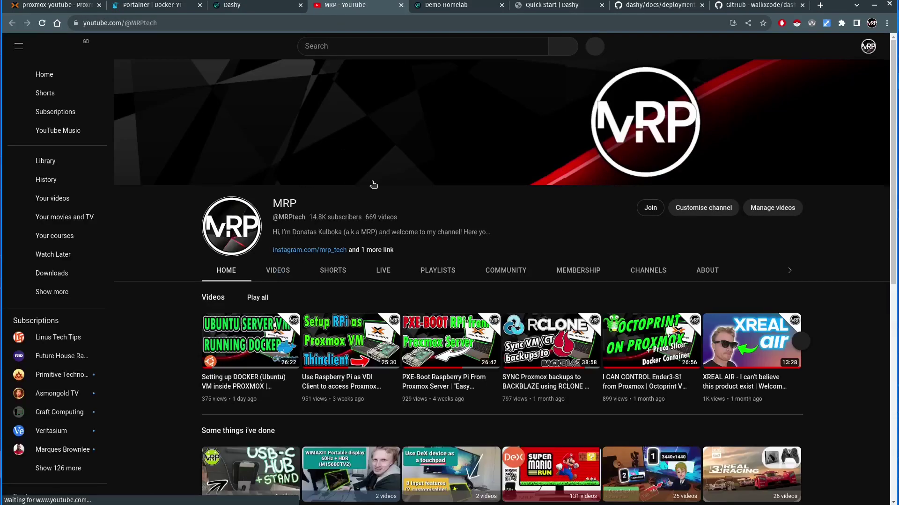
{"action": "key", "text": "ctrl+w"}
{"action": "left_click", "coordinate": [631, 184]}
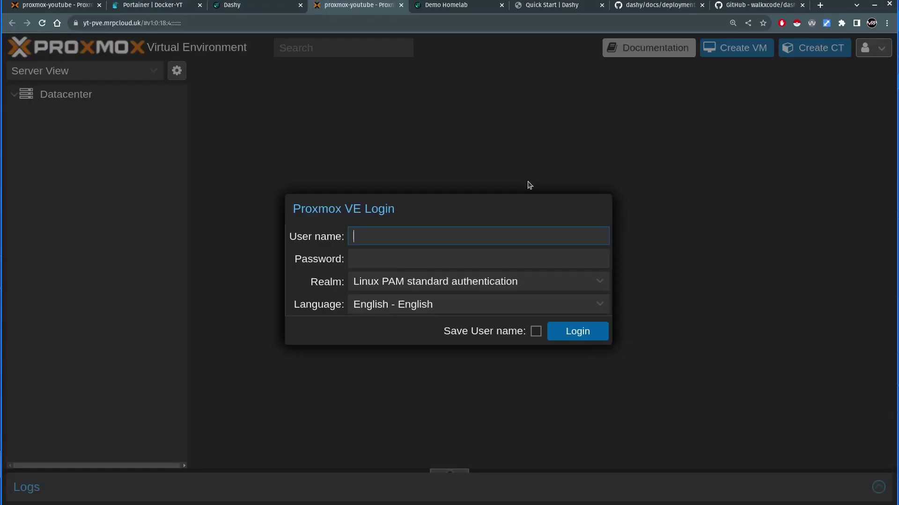
{"action": "key", "text": "ctrl+w"}
{"action": "left_click", "coordinate": [762, 181]}
{"action": "key", "text": "ctrl+w"}
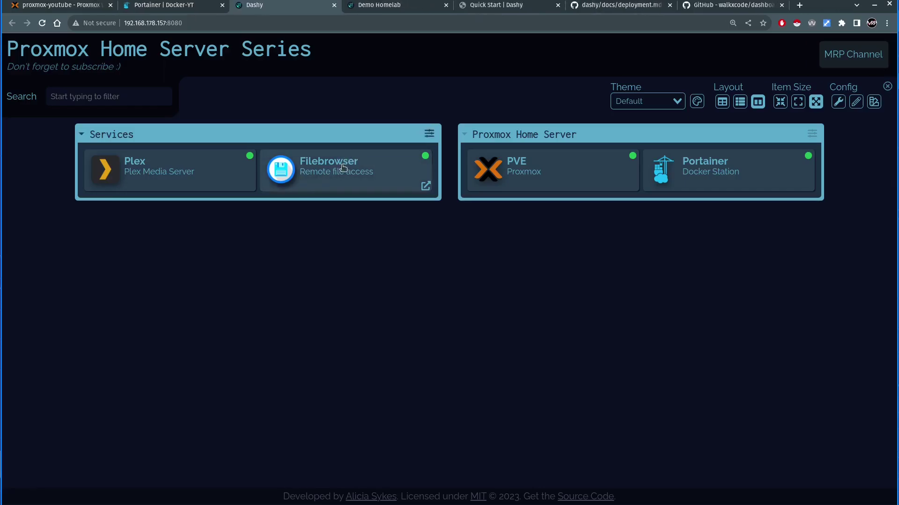
{"action": "left_click", "coordinate": [341, 170]}
{"action": "key", "text": "ctrl+w"}
{"action": "left_click", "coordinate": [202, 179]}
{"action": "key", "text": "ctrl+w"}
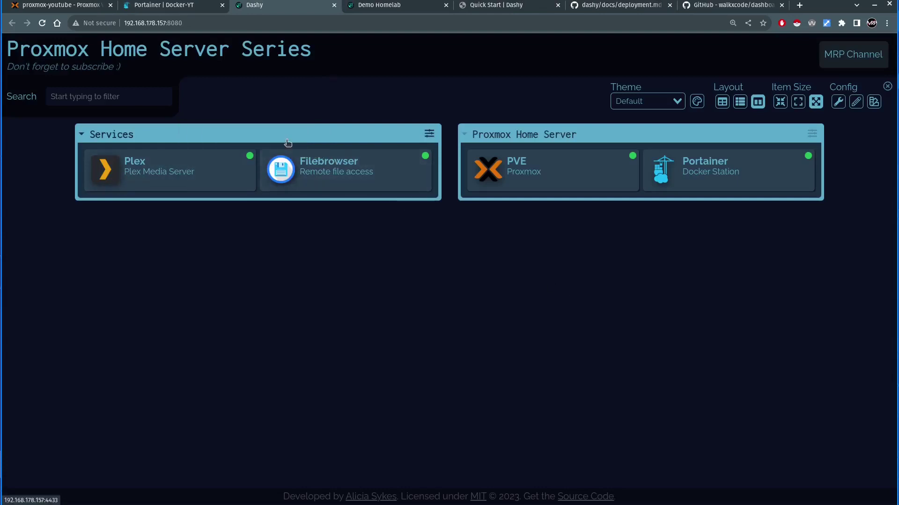
Glance at the Demo Homelab, then open the Widgets page of the Dashy documentation and look through its general widgets list.
{"action": "left_click", "coordinate": [401, 7]}
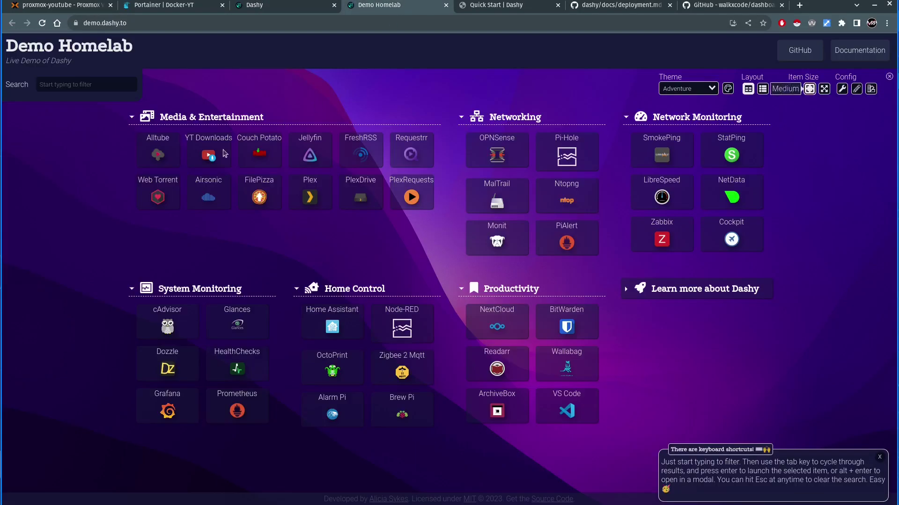
{"action": "left_click", "coordinate": [492, 7]}
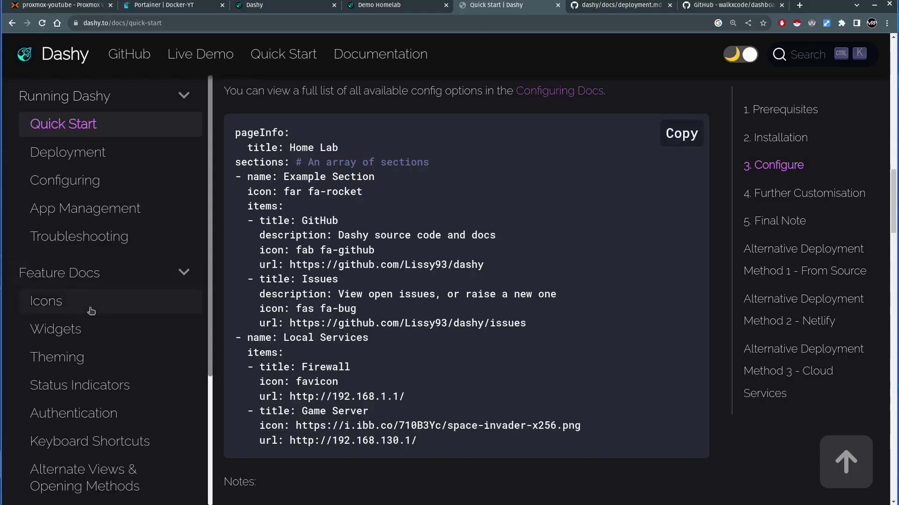
{"action": "left_click", "coordinate": [70, 328]}
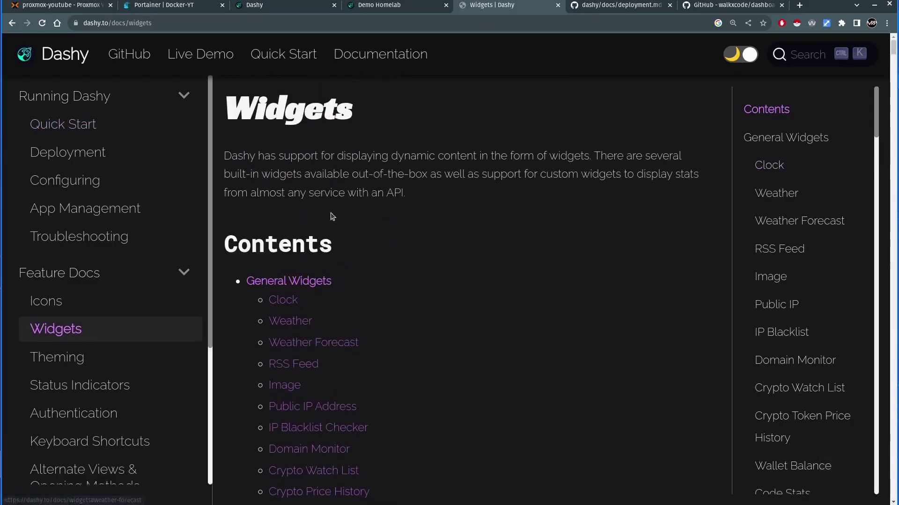
{"action": "scroll", "coordinate": [350, 263], "scroll_direction": "down", "scroll_amount": 5}
{"action": "scroll", "coordinate": [316, 217], "scroll_direction": "up", "scroll_amount": 3}
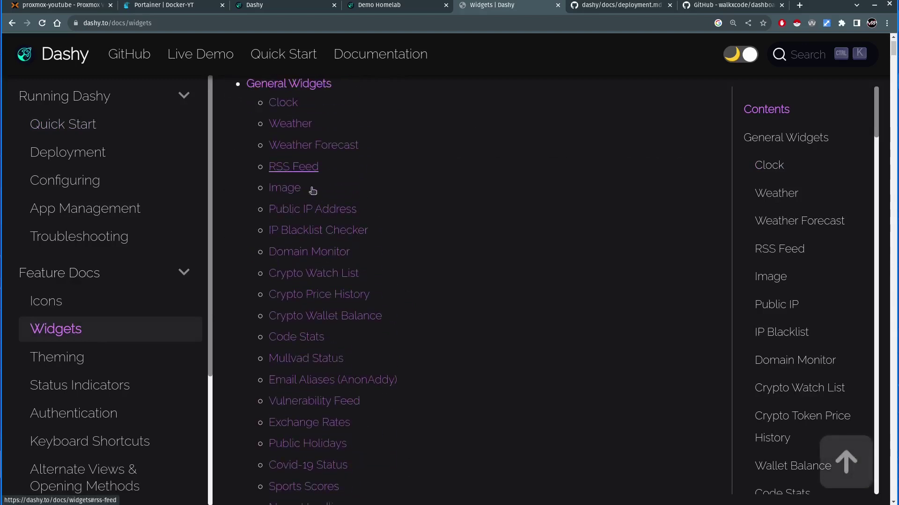
{"action": "scroll", "coordinate": [316, 229], "scroll_direction": "down", "scroll_amount": 5}
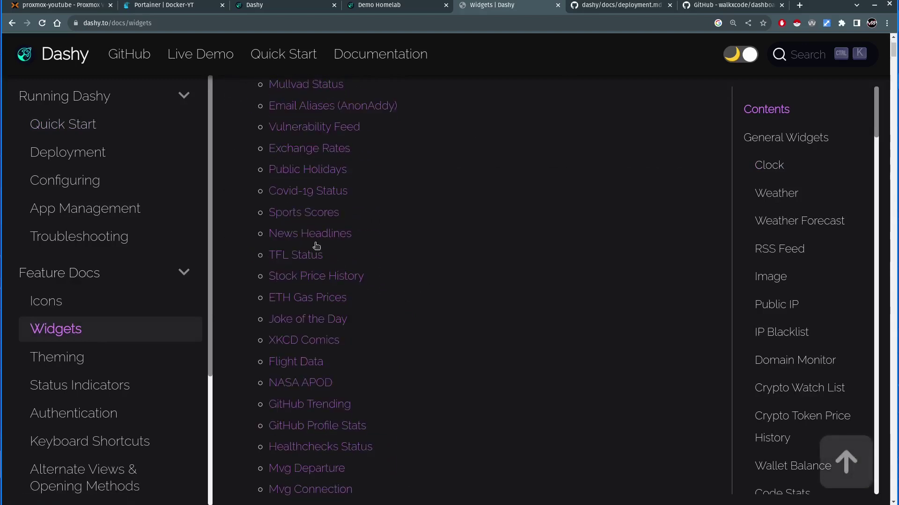
{"action": "scroll", "coordinate": [302, 273], "scroll_direction": "down", "scroll_amount": 4}
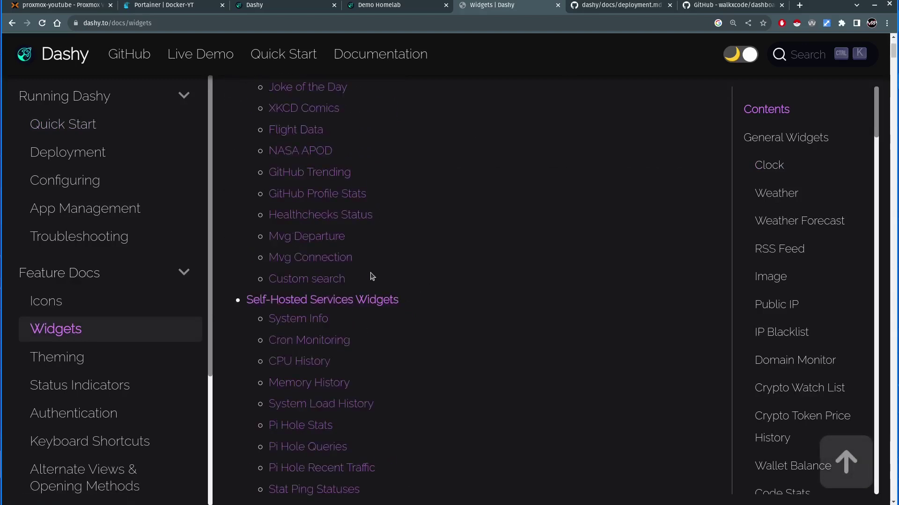
Review the self-hosted services and system resource monitoring widgets listed in the documentation's contents.
{"action": "scroll", "coordinate": [372, 276], "scroll_direction": "down", "scroll_amount": 6}
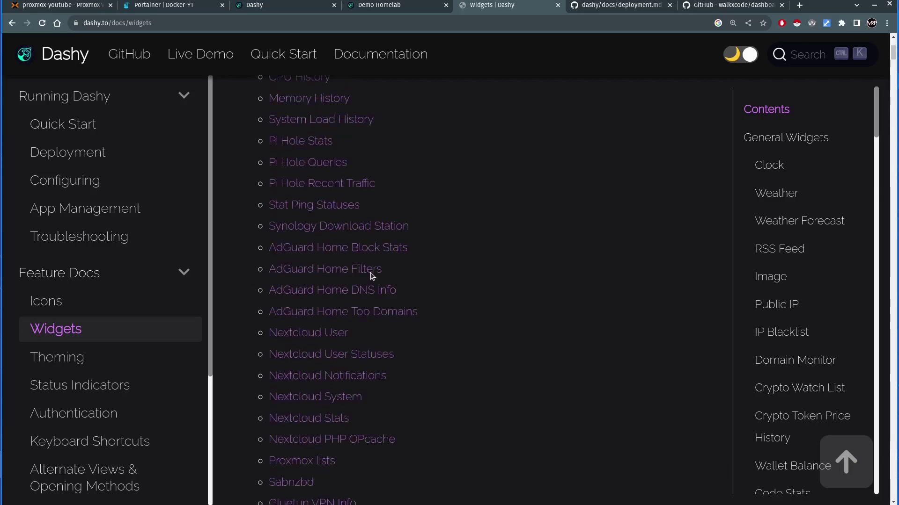
{"action": "scroll", "coordinate": [373, 275], "scroll_direction": "up", "scroll_amount": 5}
{"action": "scroll", "coordinate": [372, 275], "scroll_direction": "down", "scroll_amount": 4}
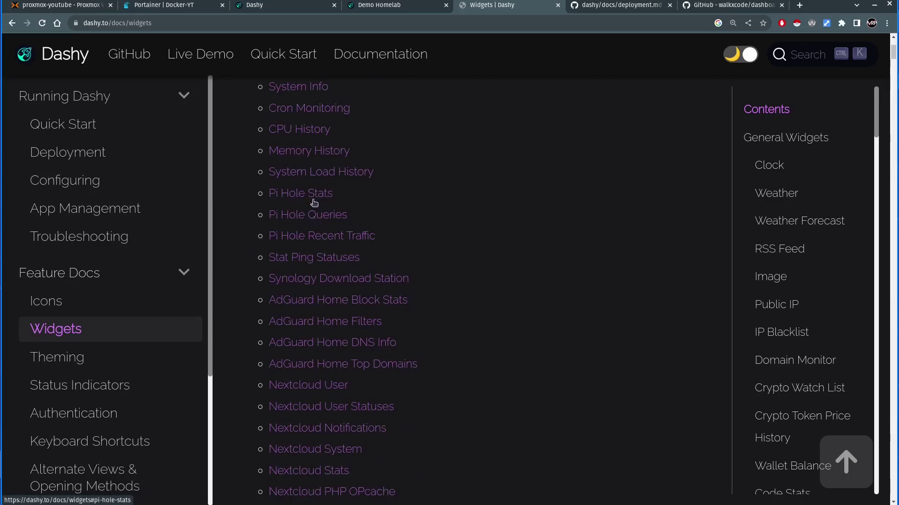
{"action": "scroll", "coordinate": [322, 197], "scroll_direction": "down", "scroll_amount": 3}
{"action": "scroll", "coordinate": [335, 290], "scroll_direction": "down", "scroll_amount": 4}
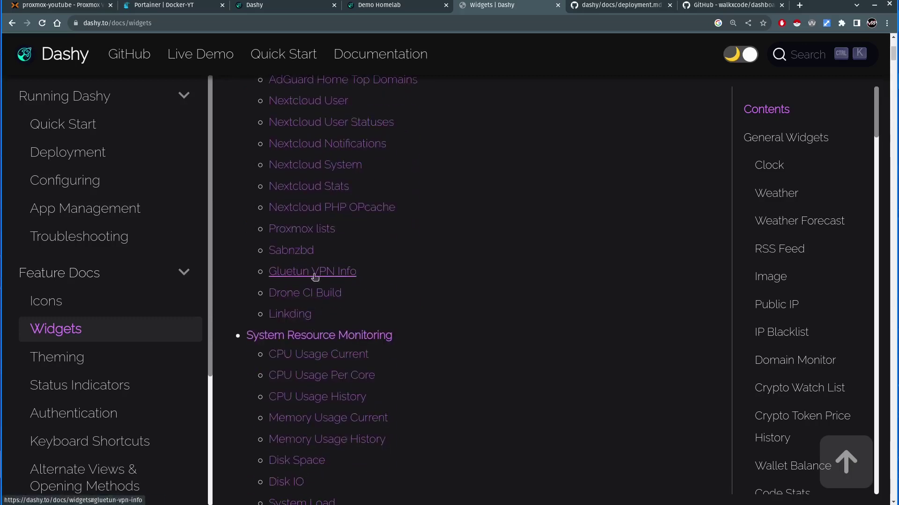
{"action": "scroll", "coordinate": [381, 288], "scroll_direction": "down", "scroll_amount": 8}
{"action": "scroll", "coordinate": [328, 243], "scroll_direction": "up", "scroll_amount": 4}
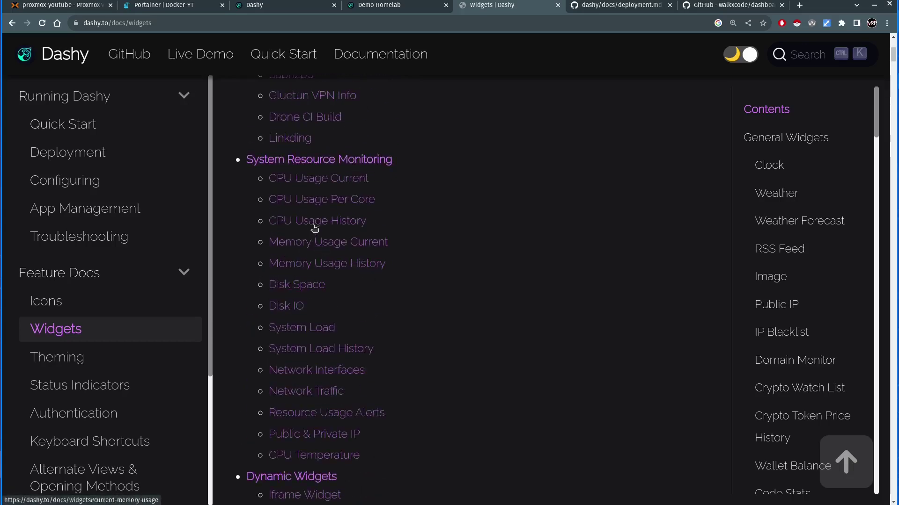
{"action": "scroll", "coordinate": [322, 189], "scroll_direction": "down", "scroll_amount": 10}
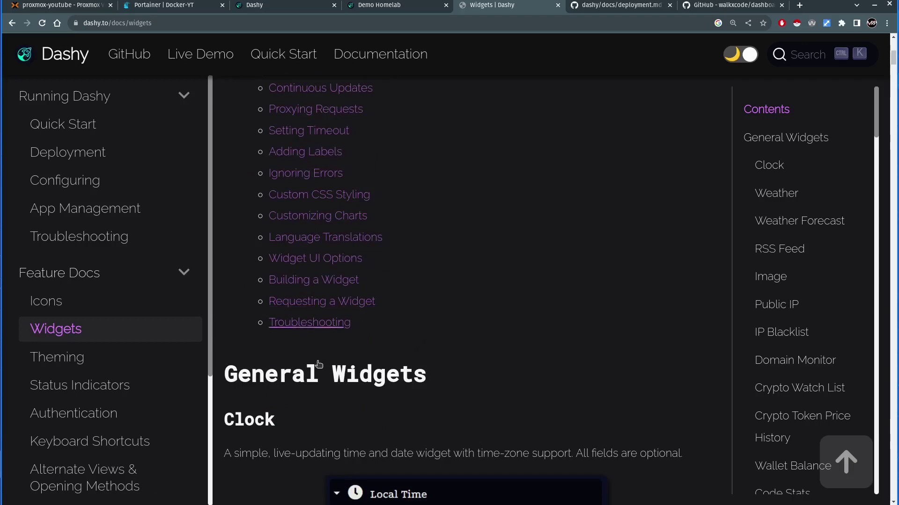
{"action": "scroll", "coordinate": [363, 294], "scroll_direction": "up", "scroll_amount": 15}
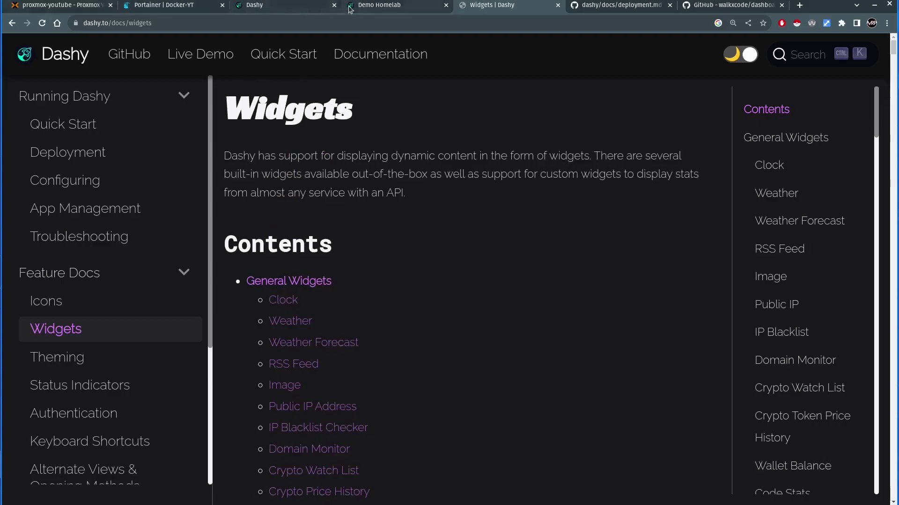
Close the Demo Homelab page and return to the Dashy dashboard.
{"action": "left_click", "coordinate": [398, 6]}
{"action": "left_click", "coordinate": [444, 5]}
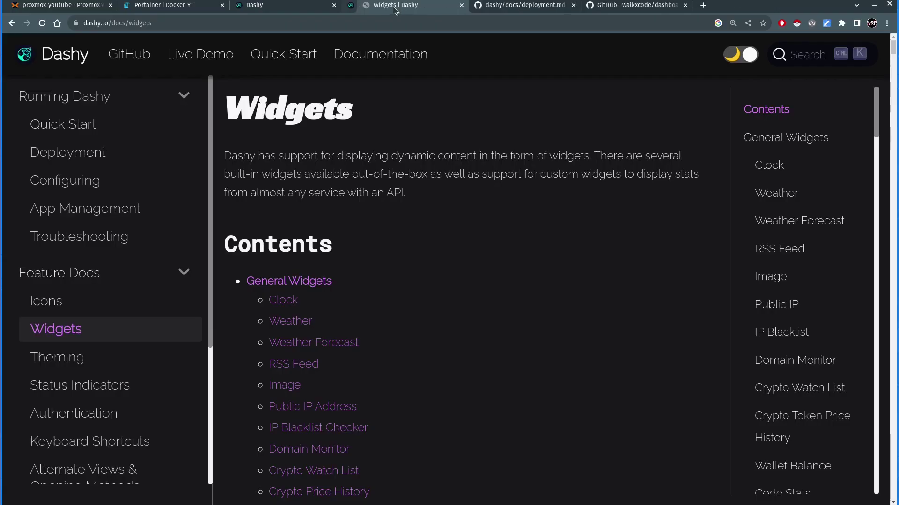
{"action": "left_click", "coordinate": [287, 6]}
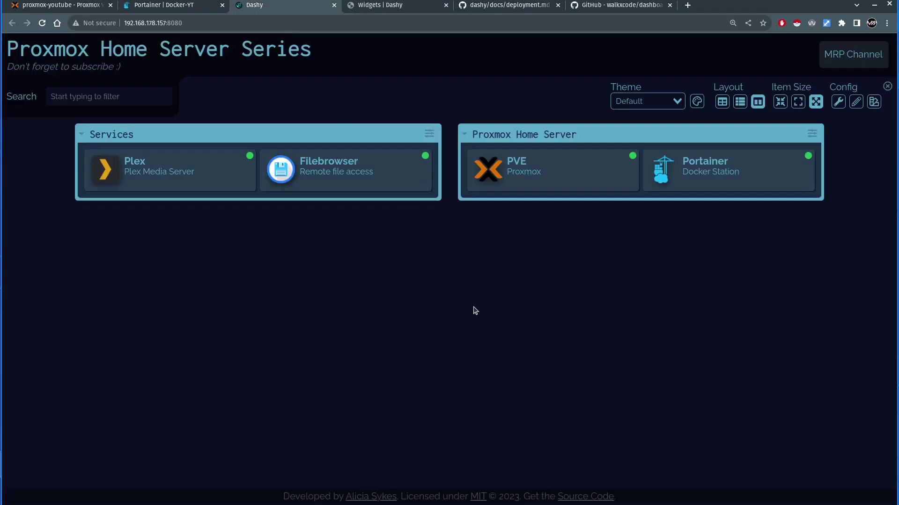